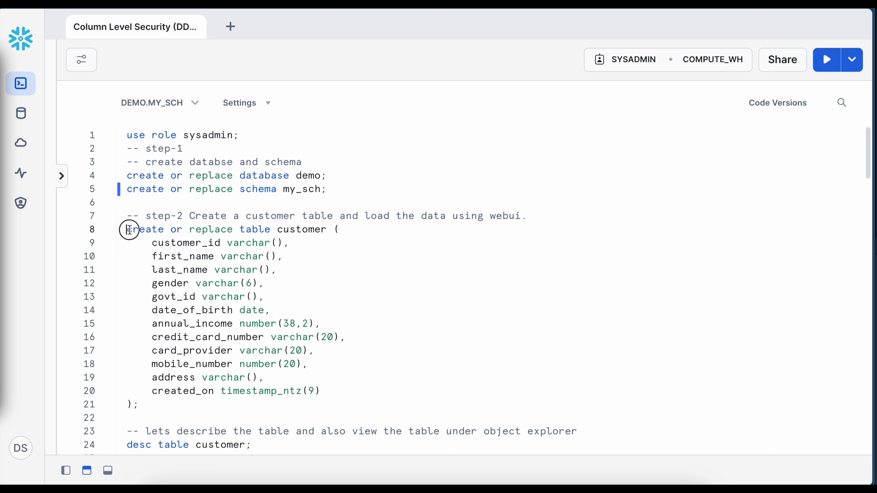
Examine the column definitions in the customer table's create statement, from customer_id through created_on
{"action": "left_click", "coordinate": [167, 308]}
{"action": "double_click", "coordinate": [188, 243]}
{"action": "double_click", "coordinate": [187, 256]}
{"action": "double_click", "coordinate": [187, 270]}
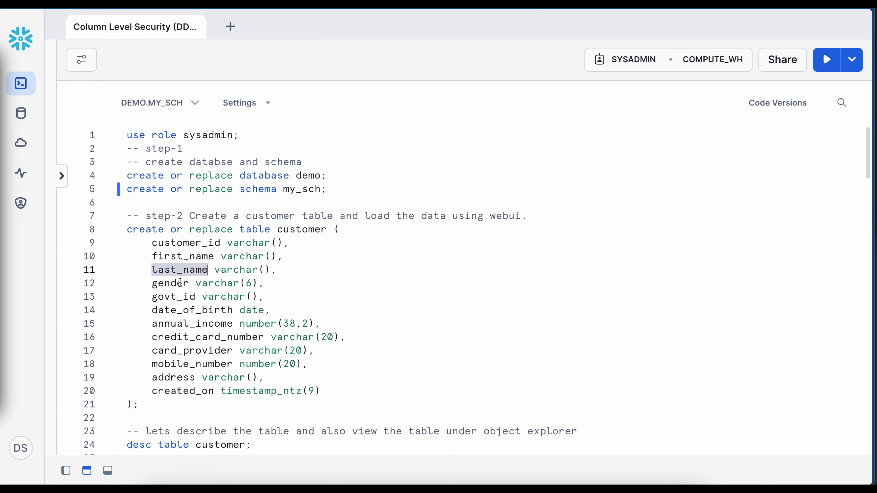
{"action": "double_click", "coordinate": [168, 283]}
{"action": "double_click", "coordinate": [174, 297]}
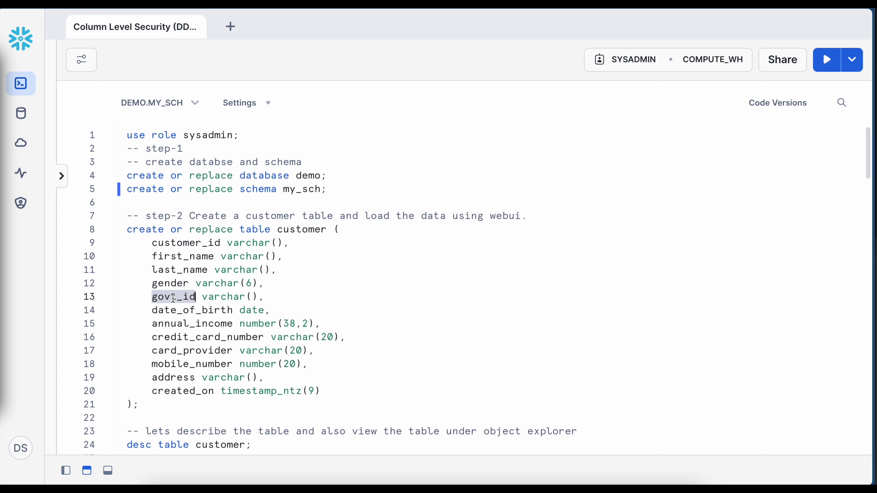
{"action": "double_click", "coordinate": [179, 310]}
{"action": "double_click", "coordinate": [183, 325]}
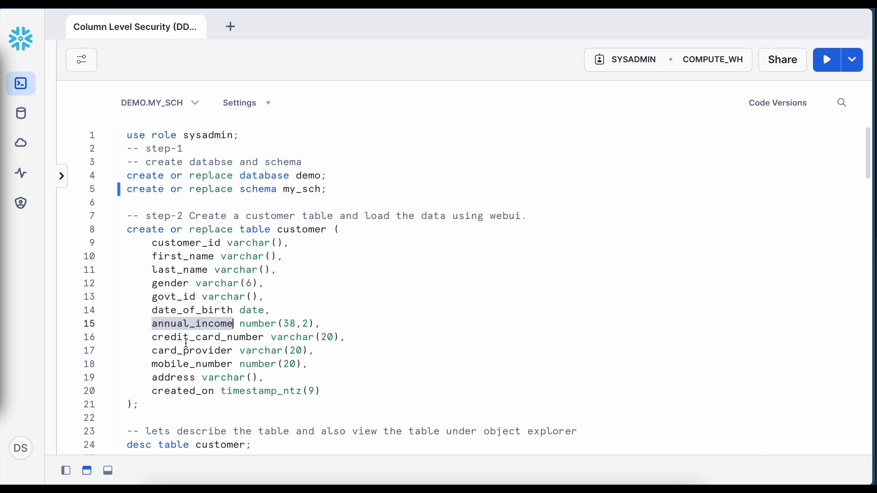
{"action": "double_click", "coordinate": [191, 350]}
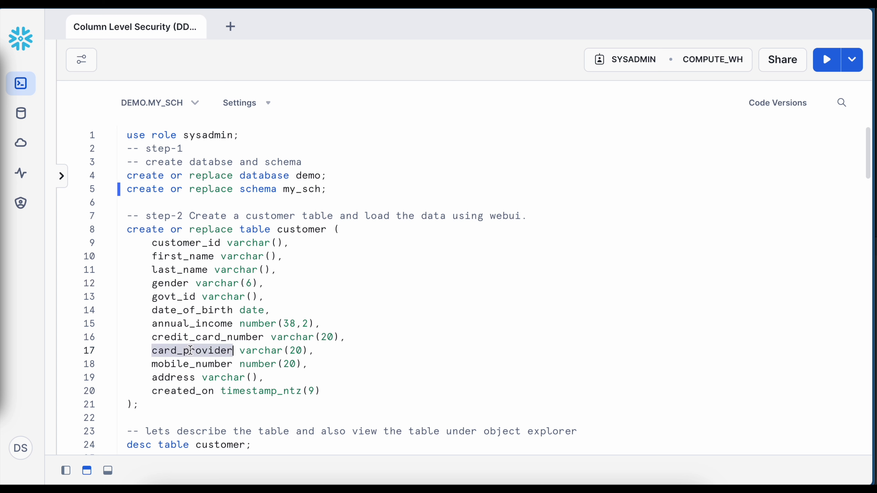
{"action": "double_click", "coordinate": [185, 365]}
{"action": "double_click", "coordinate": [181, 378]}
{"action": "double_click", "coordinate": [183, 392]}
Run only the create or replace table customer statement and collapse the results area
{"action": "left_click_drag", "start_coordinate": [162, 406], "coordinate": [113, 225]}
{"action": "left_click", "coordinate": [822, 65]}
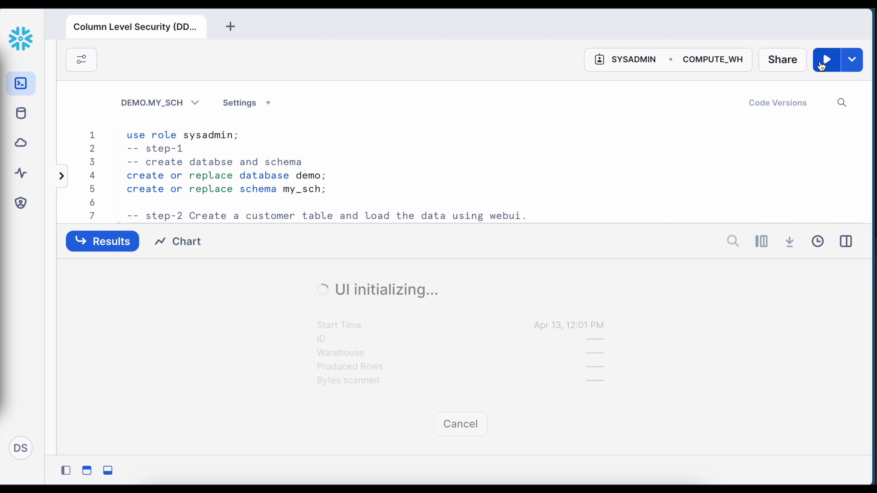
{"action": "left_click", "coordinate": [115, 245]}
Run the desc table customer statement and review the listed columns and data types
{"action": "scroll", "coordinate": [280, 286], "scroll_direction": "down", "scroll_amount": 3}
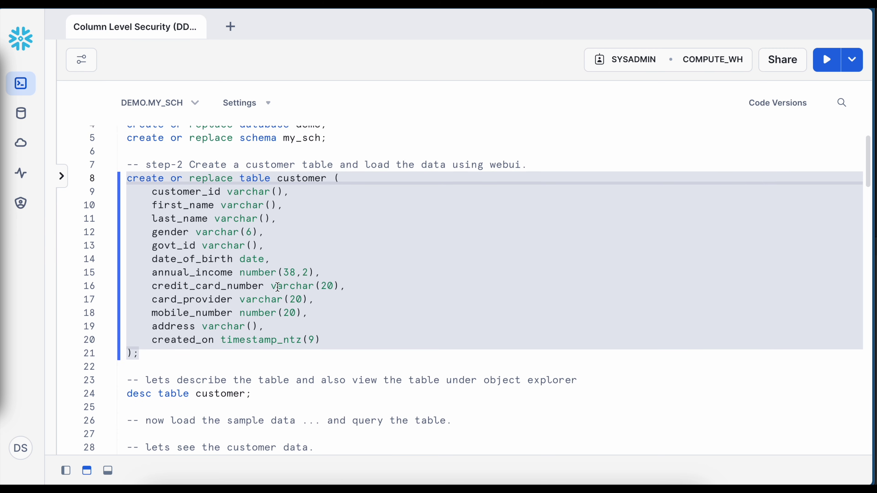
{"action": "scroll", "coordinate": [279, 288], "scroll_direction": "down", "scroll_amount": 5}
{"action": "left_click_drag", "start_coordinate": [255, 229], "coordinate": [105, 232]}
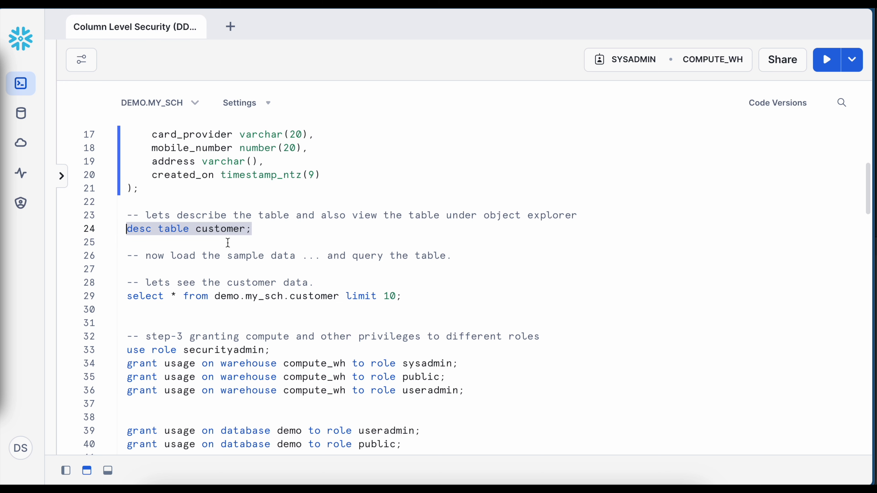
{"action": "left_click", "coordinate": [827, 61]}
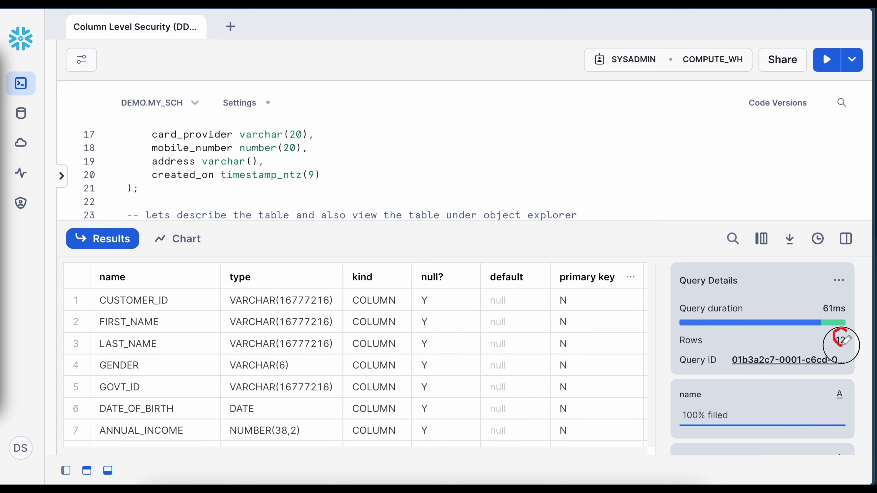
{"action": "scroll", "coordinate": [449, 325], "scroll_direction": "down", "scroll_amount": 3}
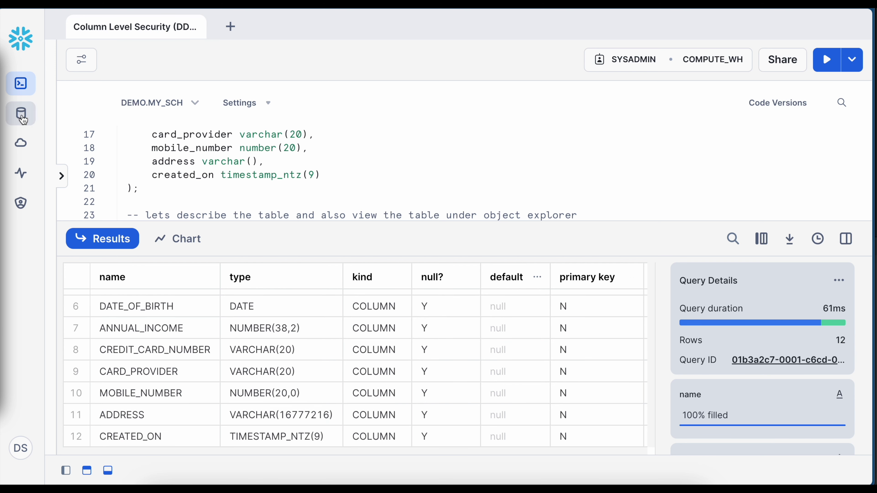
Open the CUSTOMER table's details in the database explorer under DEMO, schema MY_SCH, and check its owner and size
{"action": "left_click", "coordinate": [23, 118]}
{"action": "left_click", "coordinate": [194, 78]}
{"action": "left_click", "coordinate": [210, 122]}
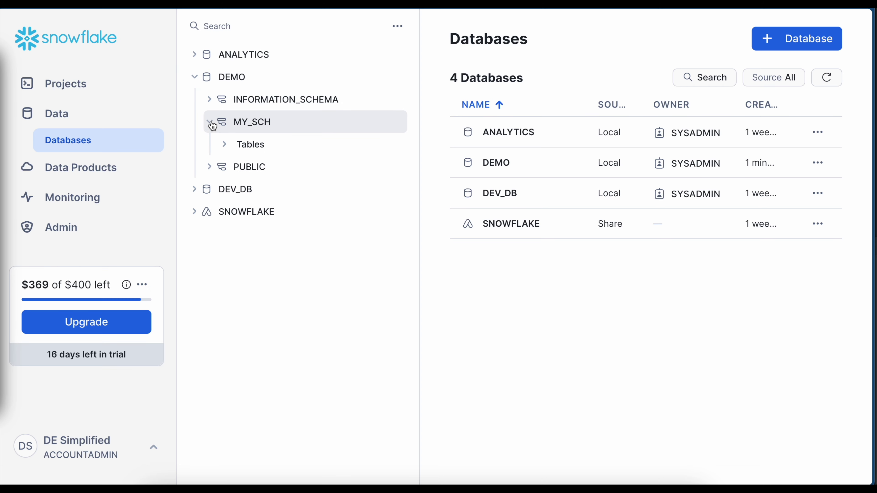
{"action": "left_click", "coordinate": [228, 148]}
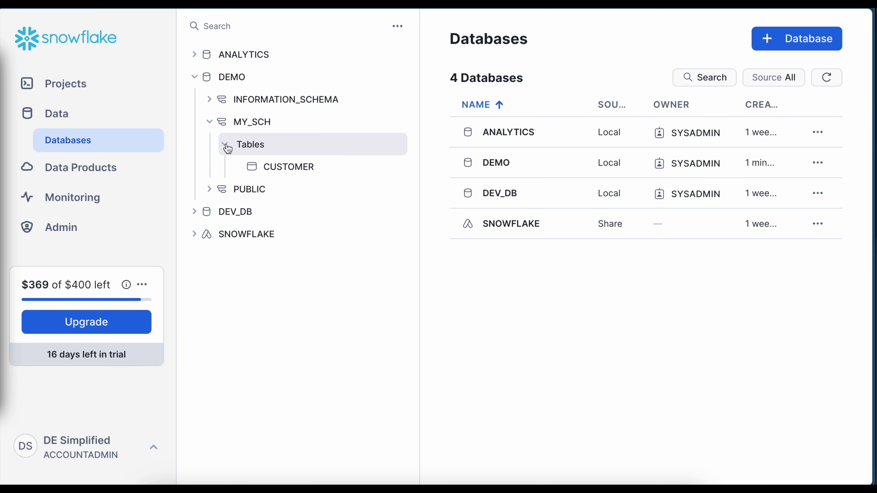
{"action": "left_click", "coordinate": [296, 173]}
{"action": "left_click_drag", "start_coordinate": [437, 81], "coordinate": [498, 82]}
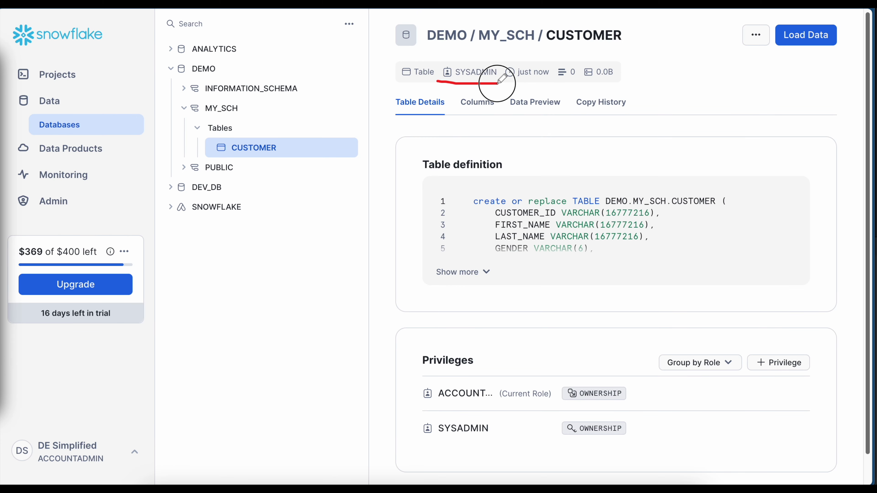
{"action": "left_click_drag", "start_coordinate": [516, 83], "coordinate": [621, 82]}
Show the CUSTOMER table's columns sorted by ordinal, with the object explorer collapsed, and check the masking policy column
{"action": "left_click", "coordinate": [484, 107]}
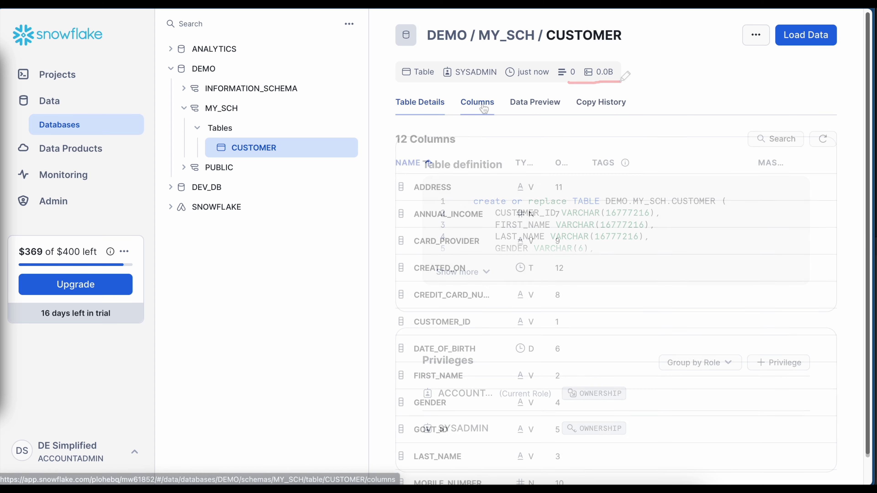
{"action": "left_click", "coordinate": [561, 163]}
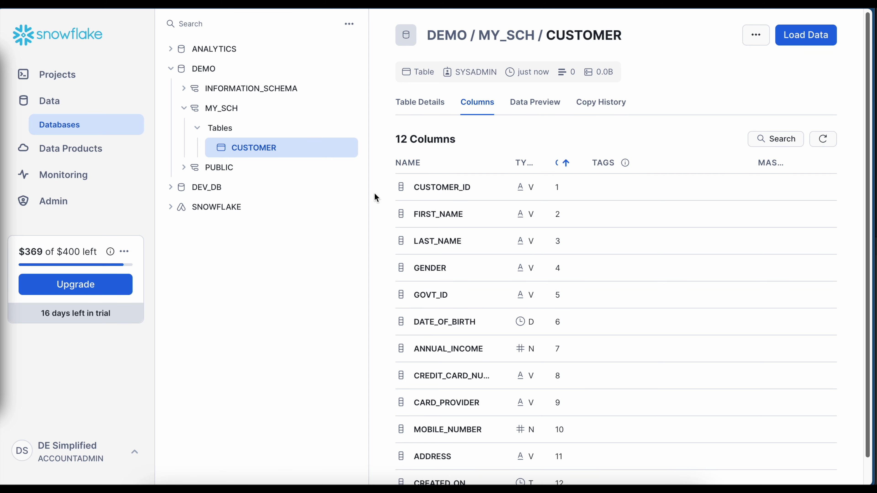
{"action": "left_click_drag", "start_coordinate": [370, 192], "coordinate": [164, 213]}
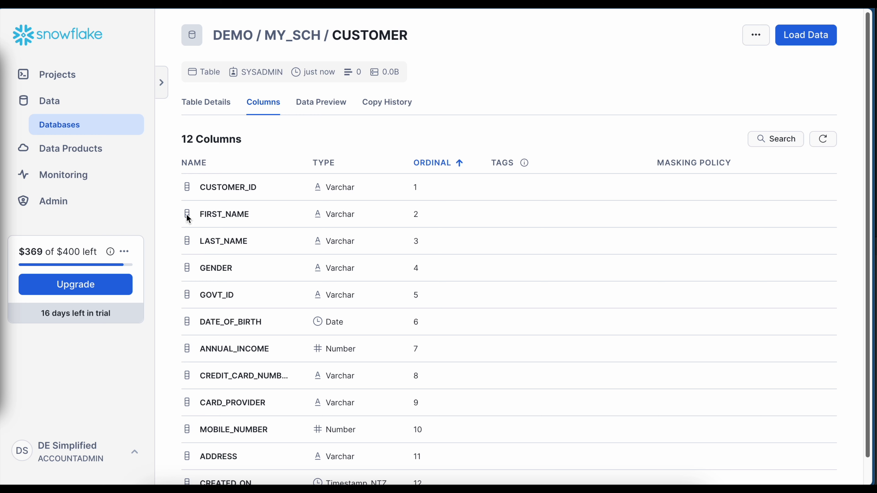
{"action": "left_click_drag", "start_coordinate": [654, 176], "coordinate": [734, 174]}
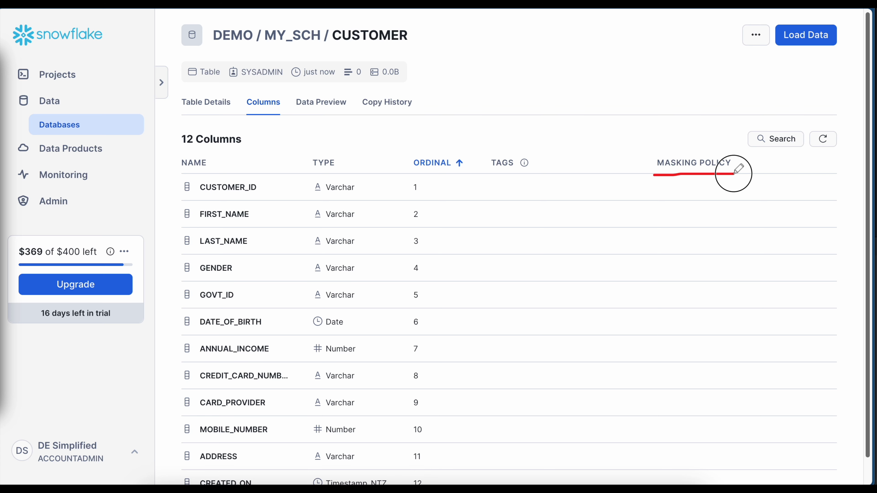
{"action": "mouse_move", "coordinate": [696, 189]}
{"action": "left_mouse_down"}
{"action": "mouse_move", "coordinate": [697, 273]}
{"action": "mouse_move", "coordinate": [709, 267]}
{"action": "left_mouse_up"}
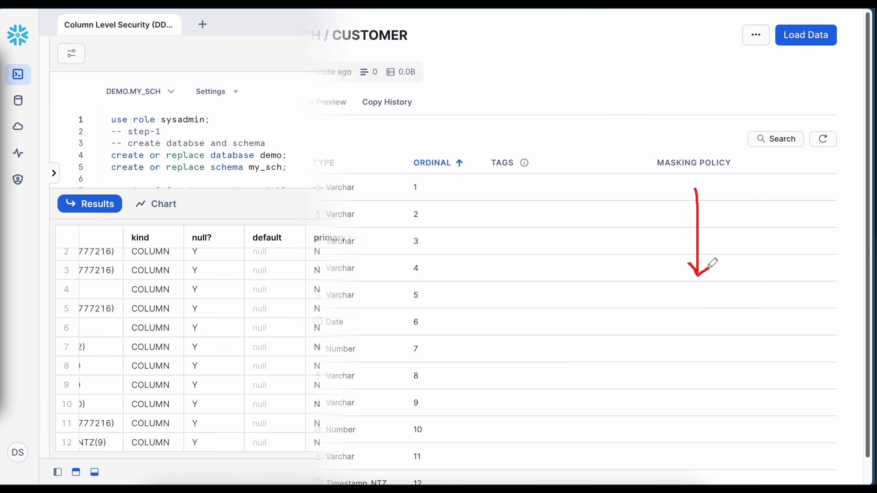
Switch to the code editor and examine the header row and sample records in customer.csv
{"action": "mouse_move", "coordinate": [666, 215]}
{"action": "left_mouse_down"}
{"action": "mouse_move", "coordinate": [740, 423]}
{"action": "mouse_move", "coordinate": [763, 461]}
{"action": "left_mouse_up"}
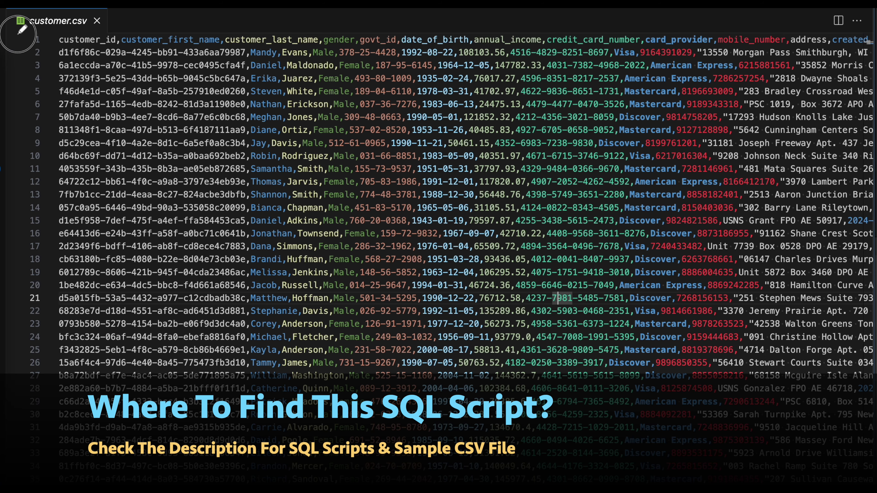
{"action": "left_click_drag", "start_coordinate": [18, 34], "coordinate": [104, 33]}
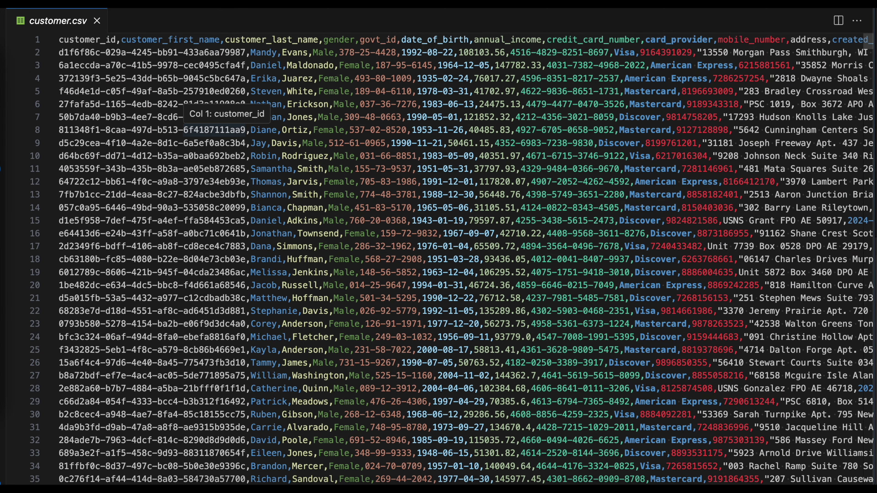
{"action": "left_click_drag", "start_coordinate": [843, 51], "coordinate": [54, 25]}
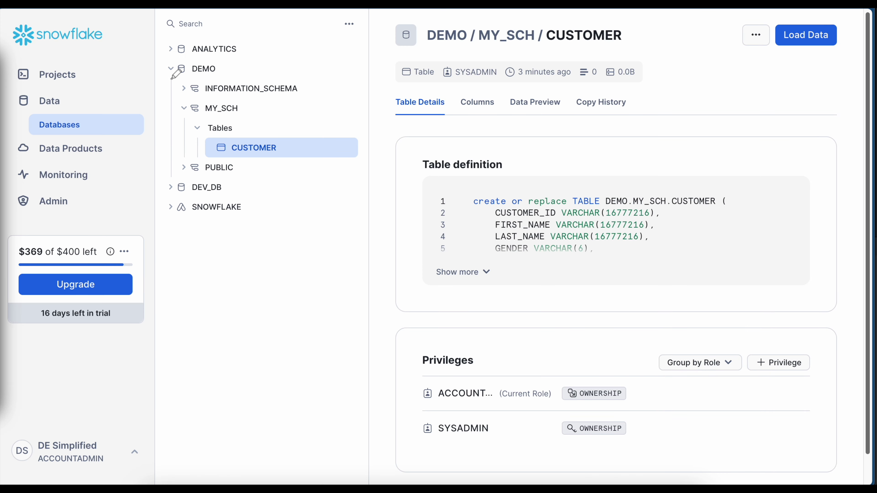
Switch back to Snowflake, start loading data into the DEMO.MY_SCH.CUSTOMER table and add customer.csv as the source file
{"action": "left_click_drag", "start_coordinate": [170, 78], "coordinate": [212, 78]}
{"action": "left_click_drag", "start_coordinate": [185, 113], "coordinate": [248, 115]}
{"action": "left_click_drag", "start_coordinate": [220, 157], "coordinate": [271, 163]}
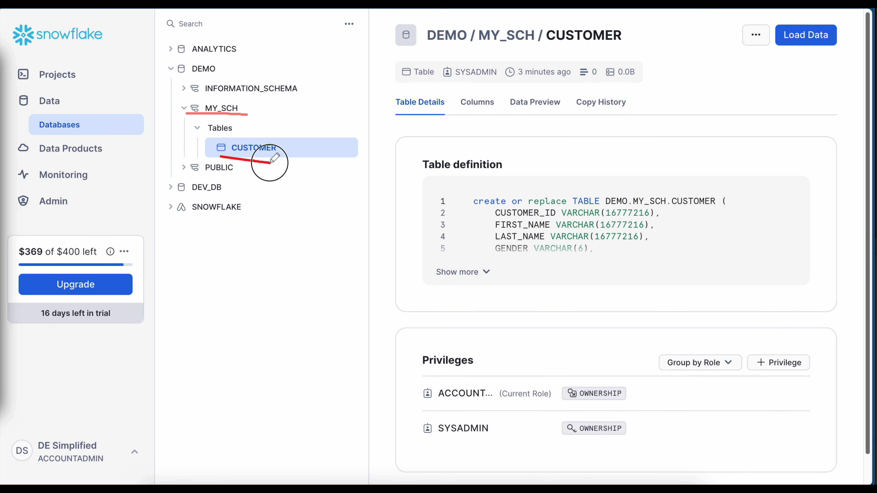
{"action": "mouse_move", "coordinate": [782, 51]}
{"action": "left_mouse_down"}
{"action": "mouse_move", "coordinate": [856, 39]}
{"action": "mouse_move", "coordinate": [782, 22]}
{"action": "mouse_move", "coordinate": [780, 51]}
{"action": "left_mouse_up"}
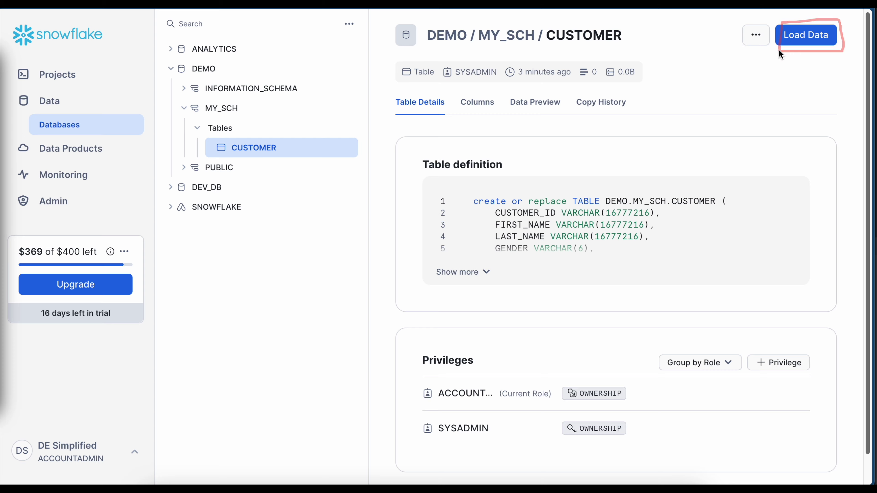
{"action": "left_click", "coordinate": [811, 36]}
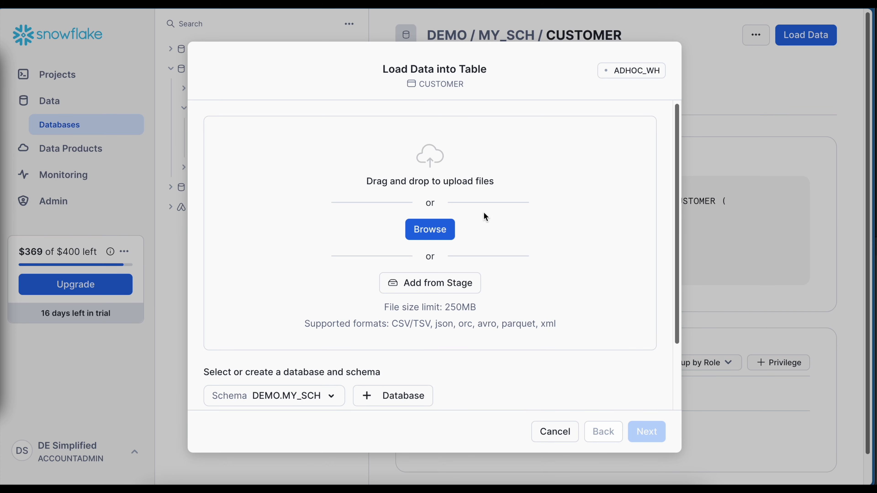
{"action": "left_click_drag", "start_coordinate": [225, 153], "coordinate": [339, 155]}
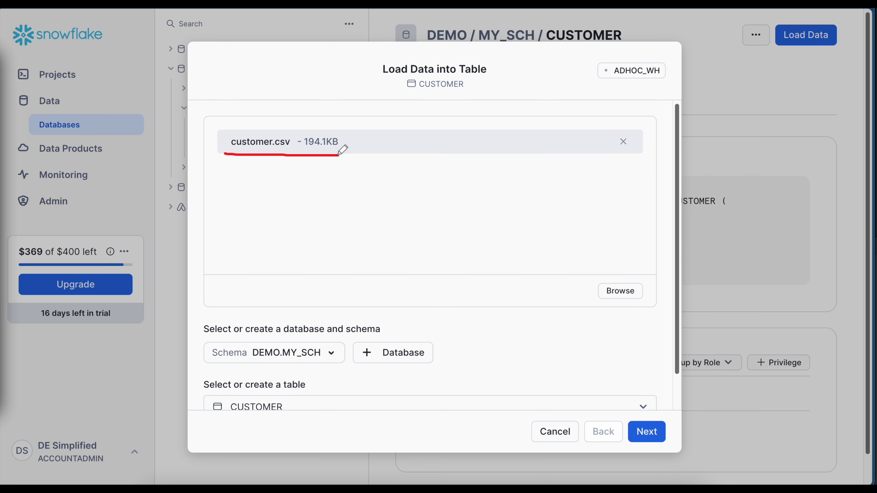
Check that the target is schema DEMO.MY_SCH and table CUSTOMER, and proceed to the file format settings
{"action": "scroll", "coordinate": [249, 327], "scroll_direction": "down", "scroll_amount": 1}
{"action": "left_click_drag", "start_coordinate": [247, 326], "coordinate": [333, 328]}
{"action": "left_click_drag", "start_coordinate": [212, 379], "coordinate": [291, 377]}
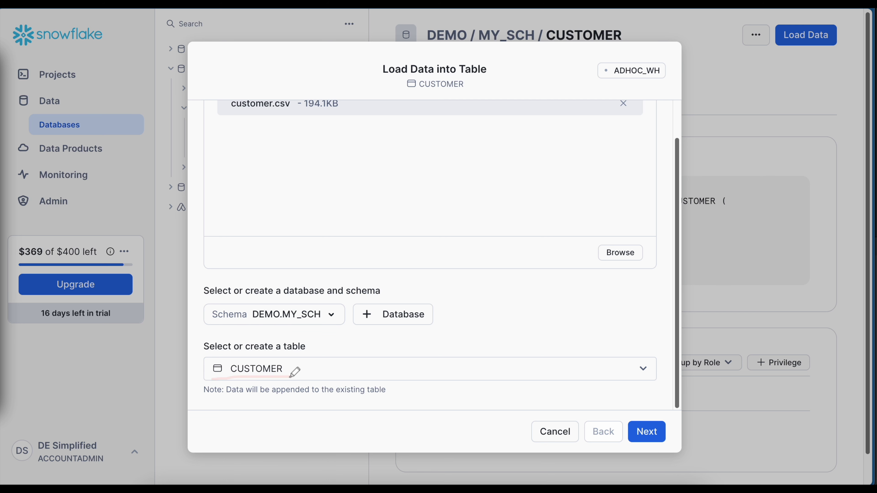
{"action": "left_click", "coordinate": [651, 433]}
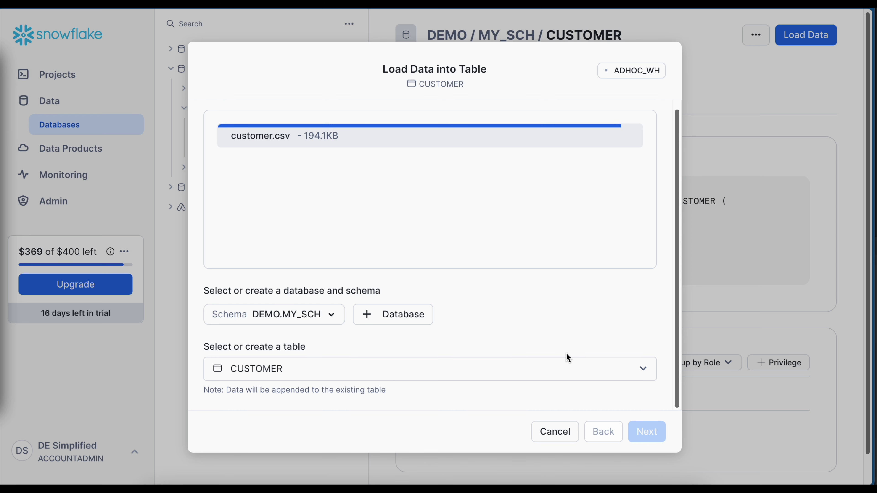
{"action": "left_click_drag", "start_coordinate": [221, 173], "coordinate": [353, 176]}
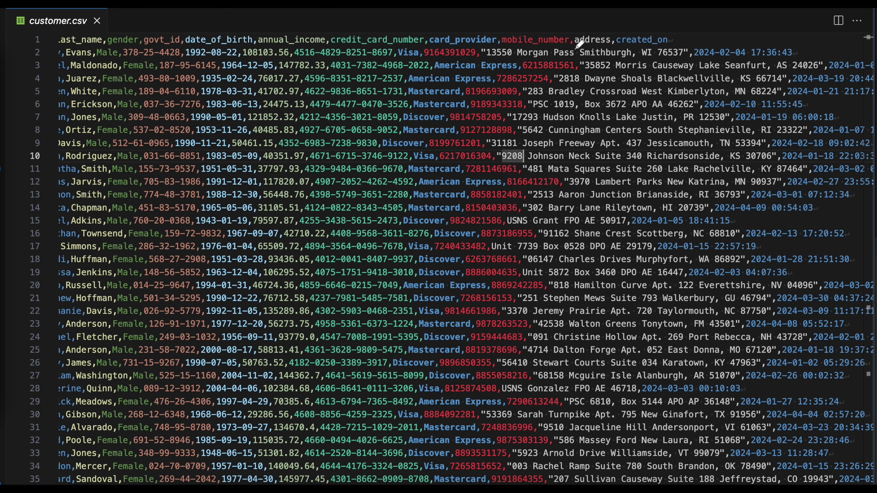
Examine the header line and the quoted address values in customer.csv in the code editor
{"action": "left_click_drag", "start_coordinate": [575, 47], "coordinate": [621, 44]}
{"action": "mouse_move", "coordinate": [492, 51]}
{"action": "left_mouse_down"}
{"action": "mouse_move", "coordinate": [485, 46]}
{"action": "mouse_move", "coordinate": [479, 59]}
{"action": "left_mouse_up"}
{"action": "left_click_drag", "start_coordinate": [678, 48], "coordinate": [694, 59]}
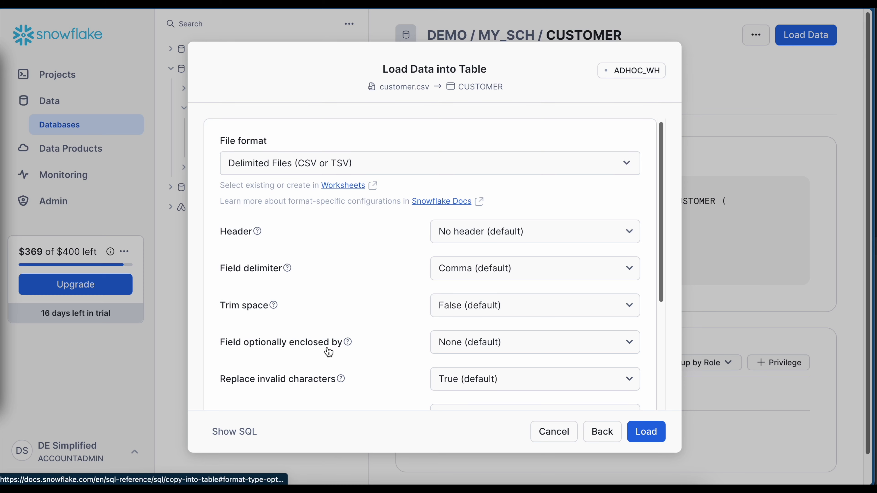
In the load settings, set fields as optionally enclosed by double quotes and the header to Skip first line
{"action": "left_click", "coordinate": [503, 342]}
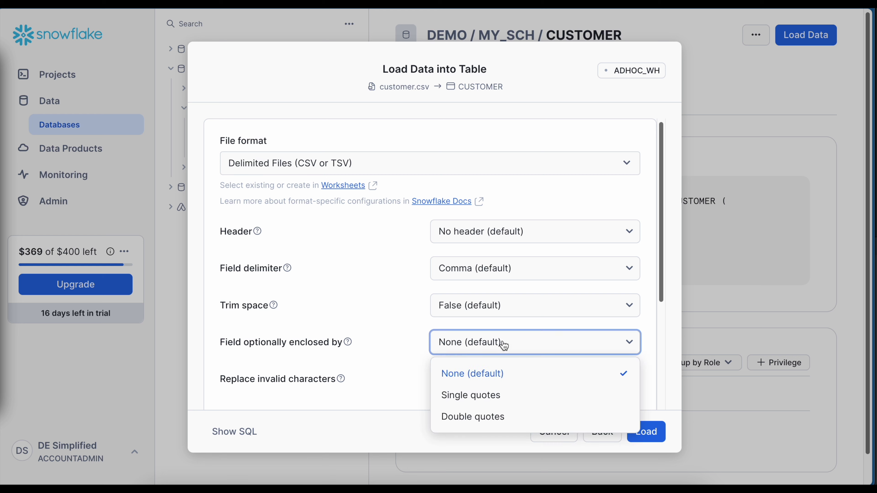
{"action": "left_click", "coordinate": [482, 417]}
{"action": "left_click", "coordinate": [495, 232]}
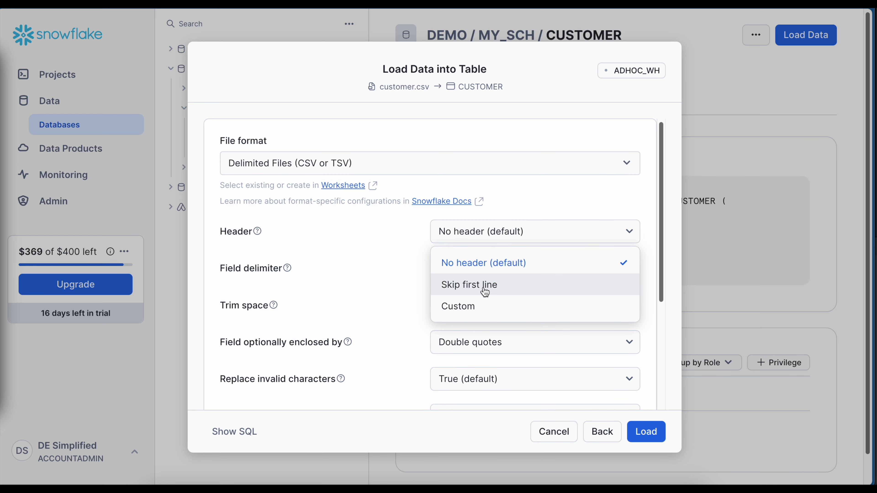
{"action": "left_click", "coordinate": [484, 286]}
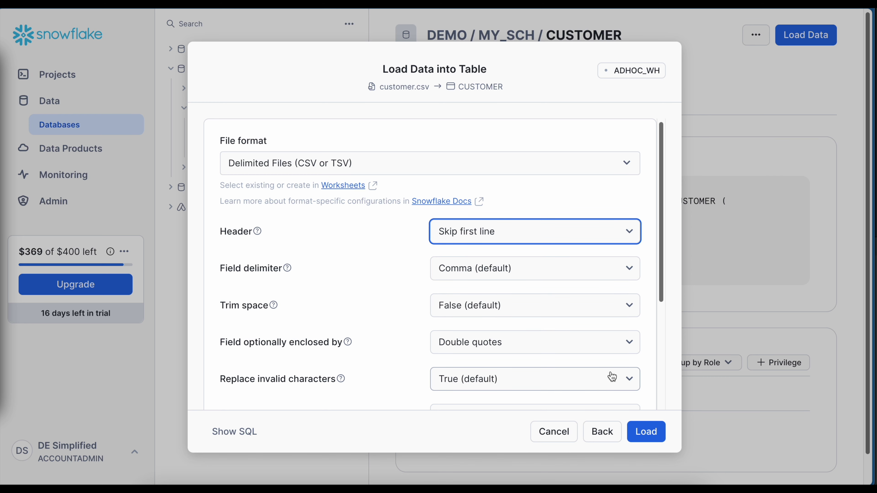
Set the load error handling to Only load valid data from the file, and display the generated COPY INTO SQL
{"action": "scroll", "coordinate": [597, 352], "scroll_direction": "down", "scroll_amount": 3}
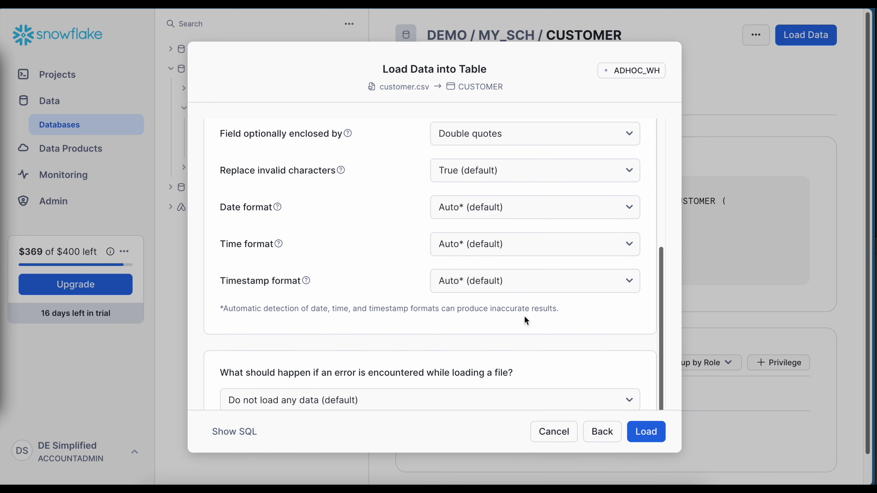
{"action": "left_click", "coordinate": [628, 400]}
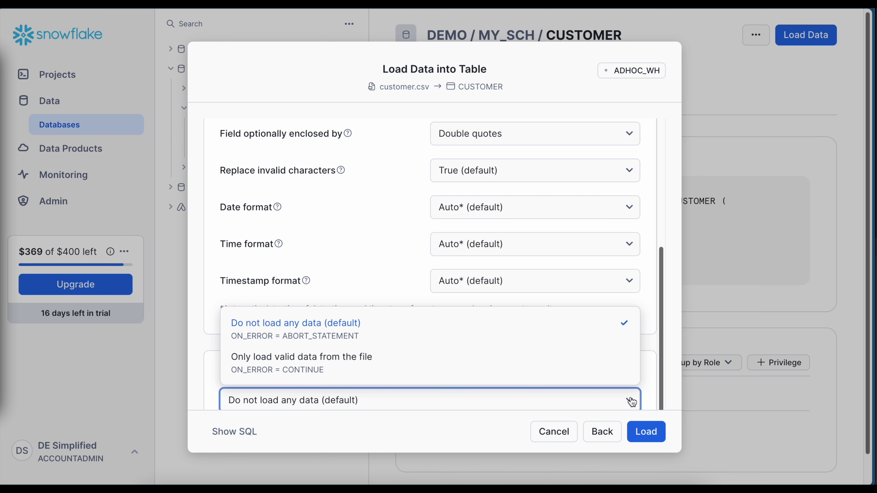
{"action": "left_click", "coordinate": [317, 368]}
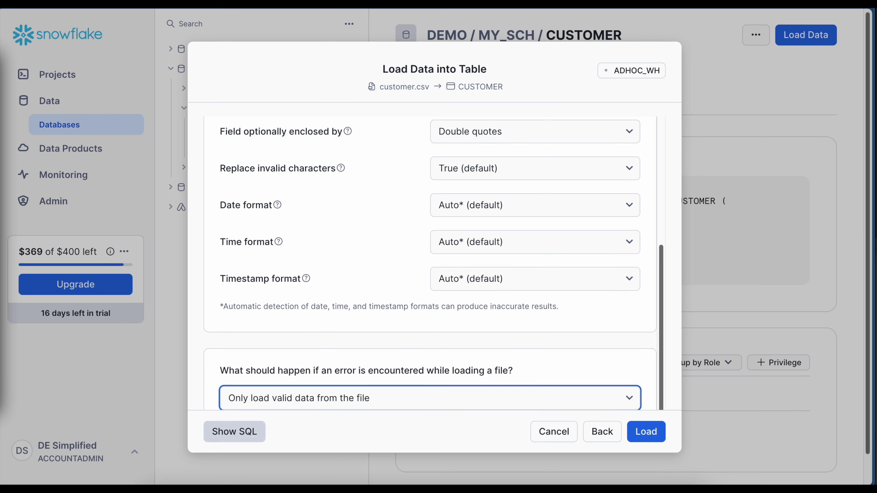
{"action": "left_click", "coordinate": [235, 431]}
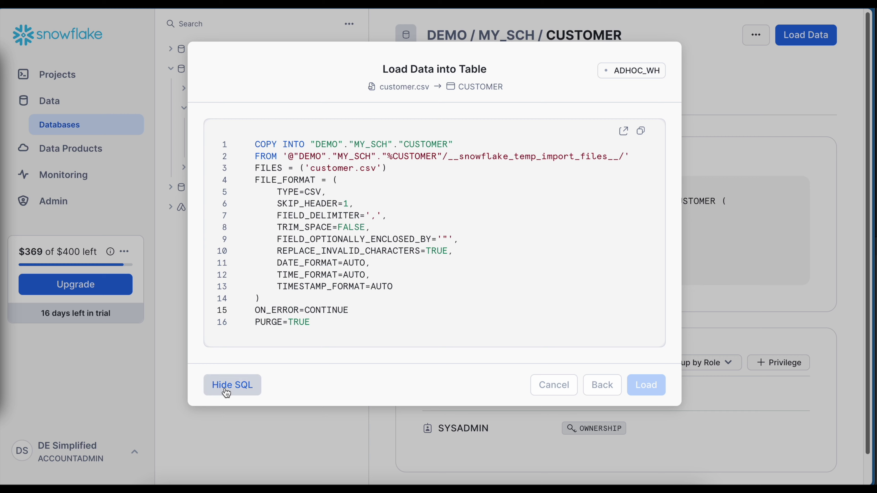
Load customer.csv into the DEMO.MY_SCH.CUSTOMER table and finish the data load
{"action": "left_click", "coordinate": [232, 385]}
{"action": "left_click", "coordinate": [647, 432]}
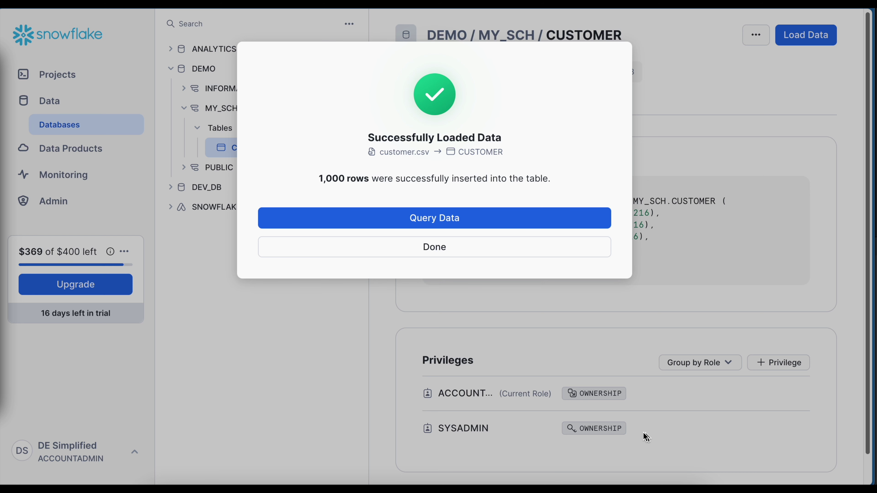
{"action": "left_click_drag", "start_coordinate": [318, 190], "coordinate": [568, 192]}
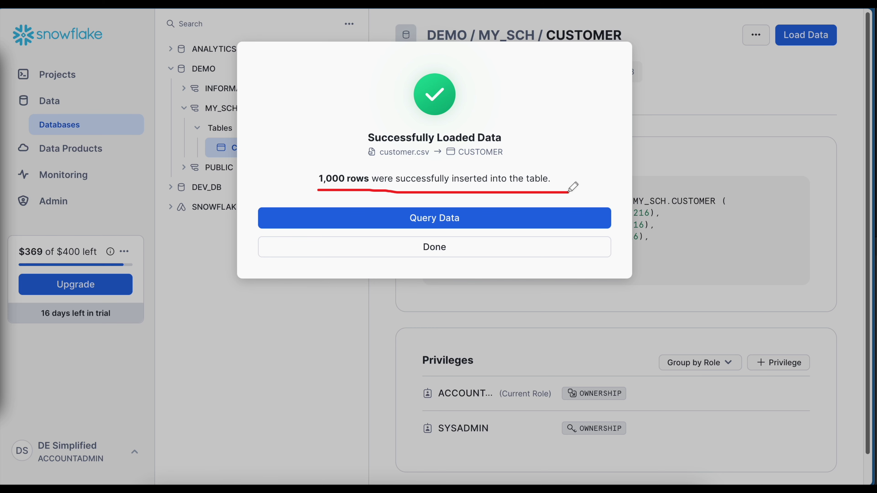
{"action": "left_click", "coordinate": [437, 251]}
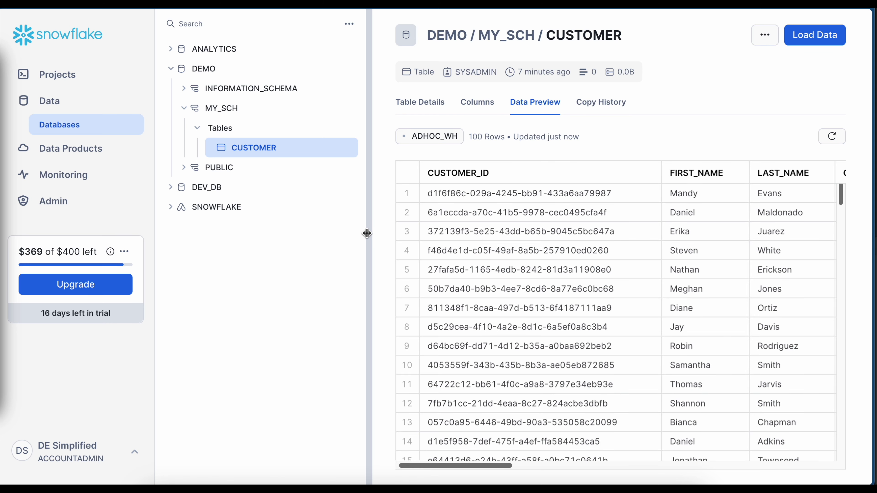
Check the CUSTOMER table's metadata and data preview, and review the customer.csv load in its copy history
{"action": "left_click_drag", "start_coordinate": [367, 233], "coordinate": [240, 239]}
{"action": "mouse_move", "coordinate": [349, 58]}
{"action": "left_mouse_down"}
{"action": "mouse_move", "coordinate": [424, 83]}
{"action": "mouse_move", "coordinate": [362, 81]}
{"action": "left_mouse_up"}
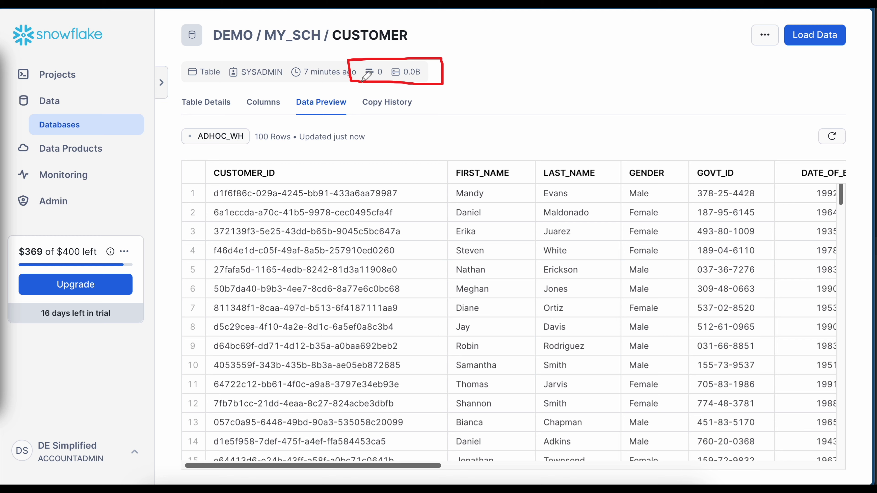
{"action": "left_click_drag", "start_coordinate": [255, 147], "coordinate": [293, 146]}
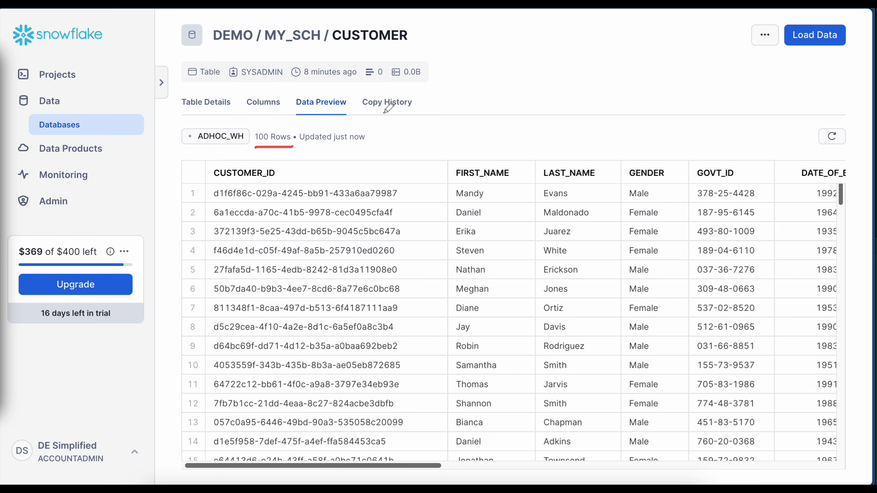
{"action": "left_click", "coordinate": [386, 104]}
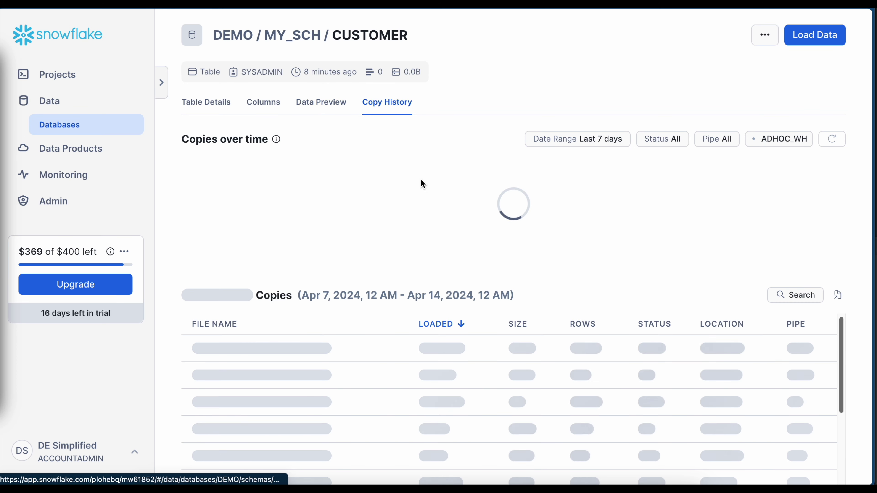
{"action": "left_click_drag", "start_coordinate": [188, 362], "coordinate": [394, 362]}
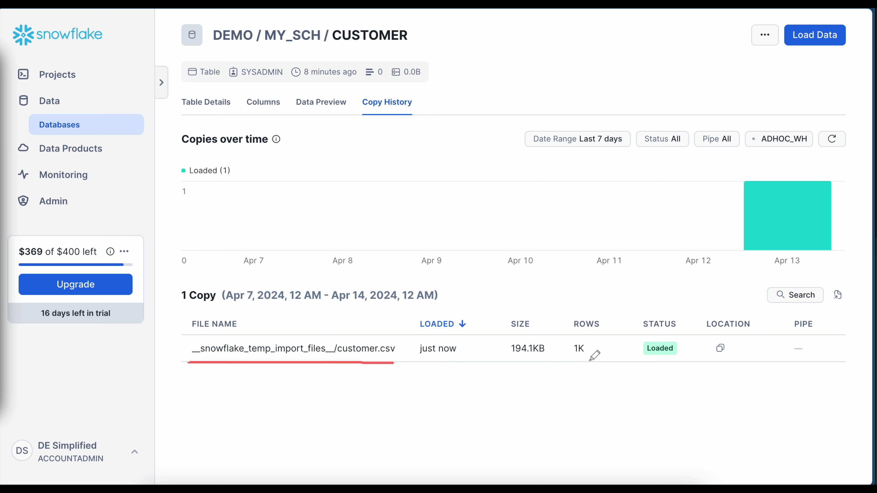
{"action": "left_click_drag", "start_coordinate": [592, 342], "coordinate": [587, 359]}
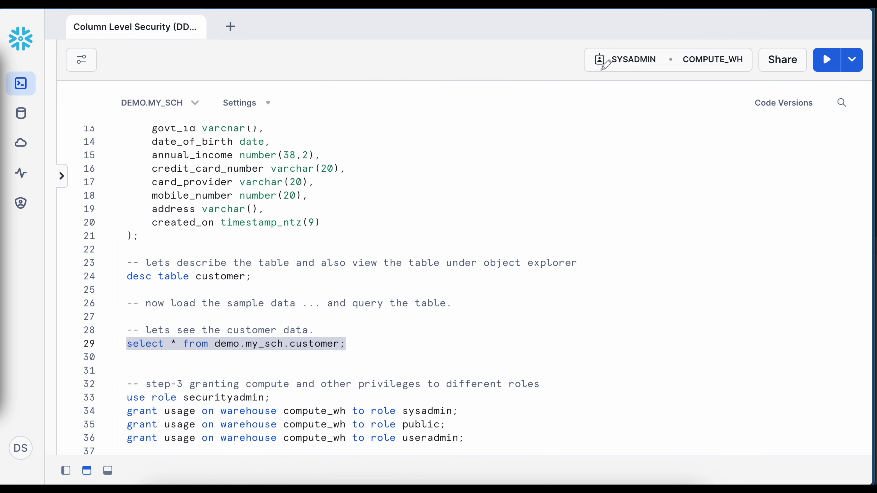
In the Column Level Security worksheet, run select * from demo.my_sch.customer as SYSADMIN, and return to the code-only view
{"action": "left_click_drag", "start_coordinate": [601, 69], "coordinate": [653, 69]}
{"action": "left_click_drag", "start_coordinate": [120, 113], "coordinate": [189, 114]}
{"action": "left_click_drag", "start_coordinate": [217, 355], "coordinate": [285, 355]}
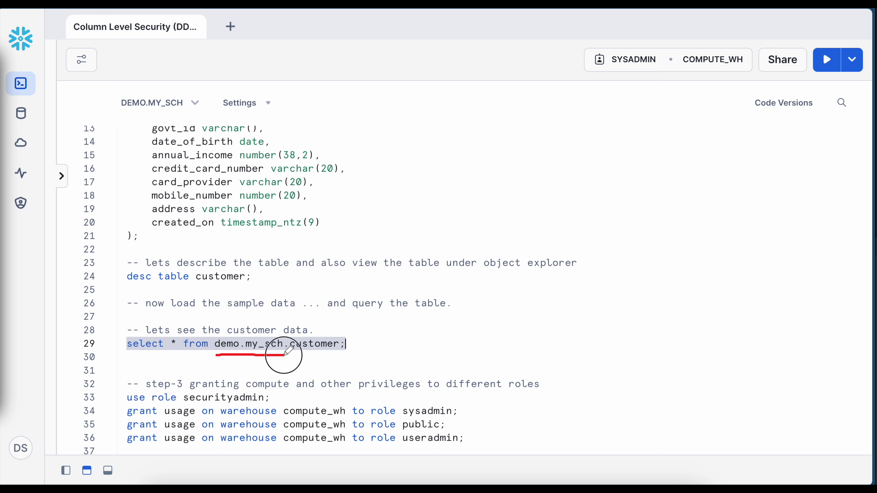
{"action": "left_click_drag", "start_coordinate": [346, 344], "coordinate": [127, 344]}
{"action": "left_click", "coordinate": [827, 60]}
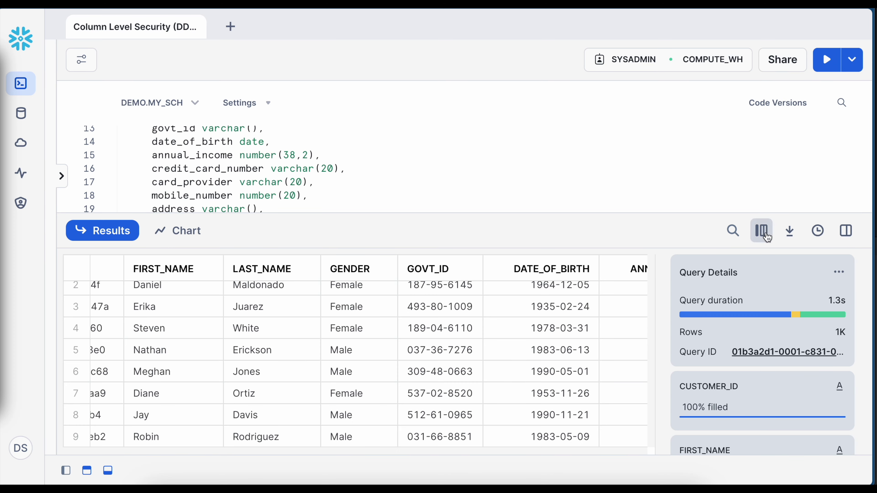
{"action": "left_click", "coordinate": [847, 230]}
{"action": "left_click", "coordinate": [86, 471]}
Examine the roles the worksheet can run as, noting PUBLIC and USERADMIN
{"action": "left_click_drag", "start_coordinate": [189, 453], "coordinate": [221, 462]}
{"action": "mouse_move", "coordinate": [391, 453]}
{"action": "left_mouse_down"}
{"action": "mouse_move", "coordinate": [445, 448]}
{"action": "mouse_move", "coordinate": [427, 449]}
{"action": "left_mouse_up"}
{"action": "left_click_drag", "start_coordinate": [163, 117], "coordinate": [708, 156]}
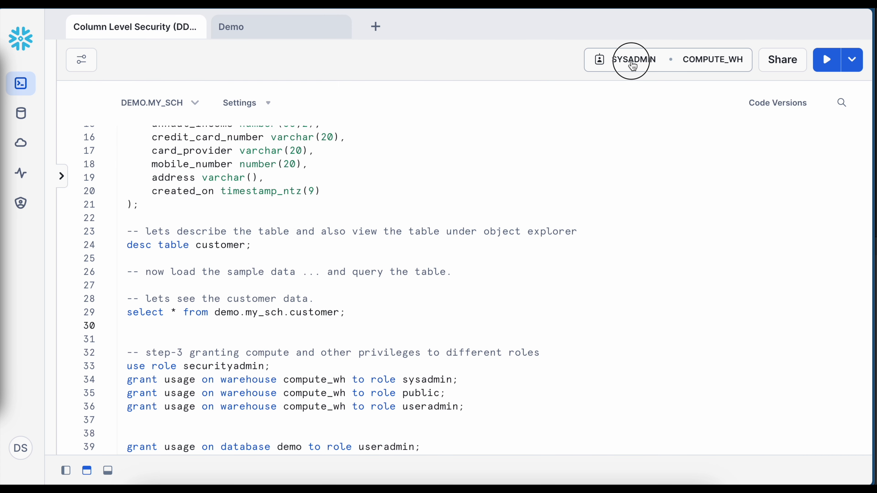
{"action": "left_click", "coordinate": [633, 66]}
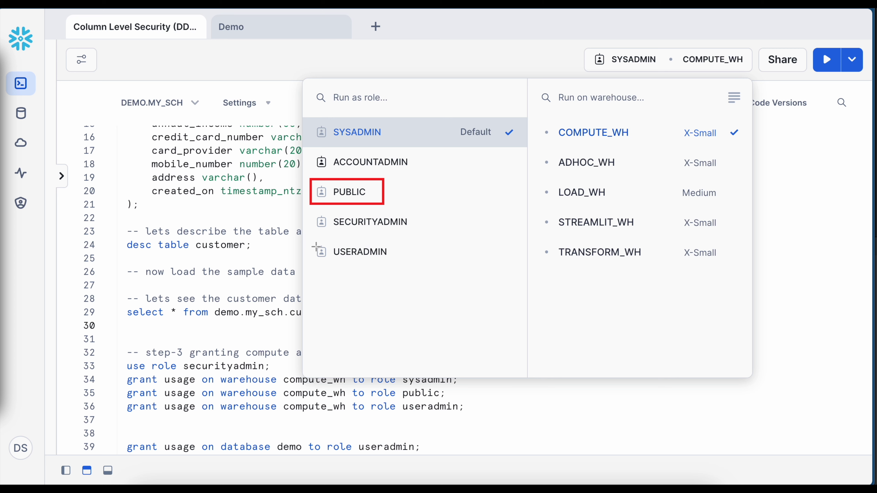
{"action": "left_click_drag", "start_coordinate": [311, 236], "coordinate": [396, 266]}
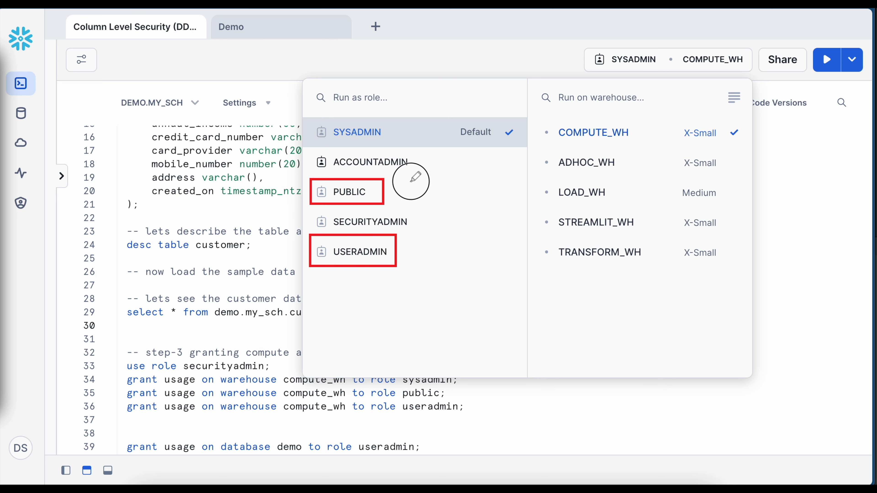
{"action": "mouse_move", "coordinate": [396, 194]}
{"action": "left_mouse_down"}
{"action": "mouse_move", "coordinate": [411, 181]}
{"action": "mouse_move", "coordinate": [401, 199]}
{"action": "left_mouse_up"}
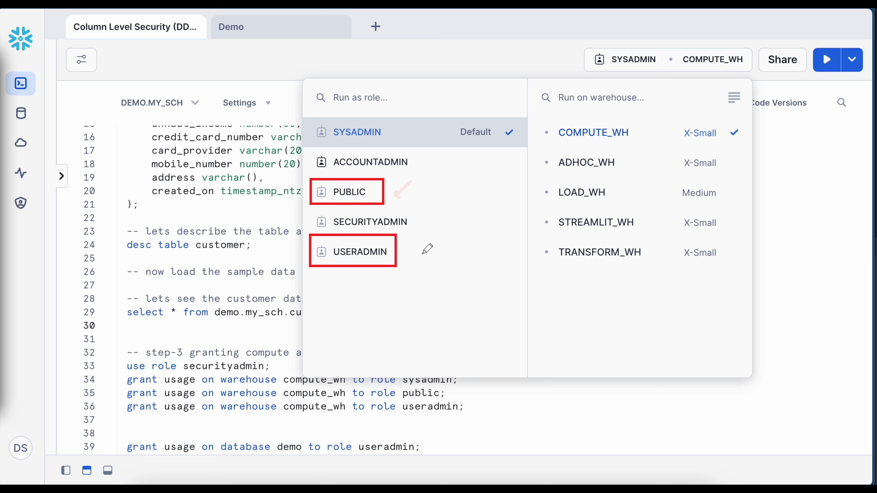
{"action": "left_click", "coordinate": [423, 239]}
{"action": "mouse_move", "coordinate": [423, 238]}
{"action": "left_mouse_down"}
{"action": "mouse_move", "coordinate": [406, 254]}
{"action": "mouse_move", "coordinate": [415, 254]}
{"action": "left_mouse_up"}
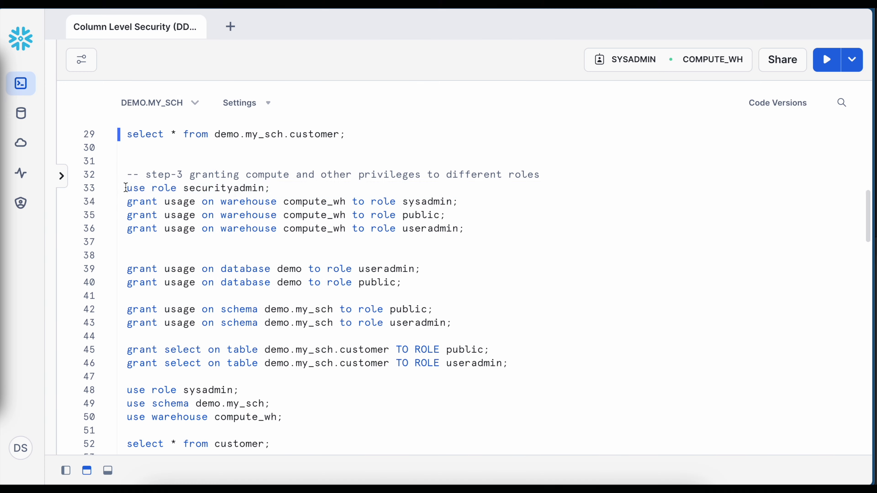
Review the step-3 grant statements on lines 33 to 46, and open the DEMO database's details
{"action": "left_click_drag", "start_coordinate": [127, 188], "coordinate": [527, 370]}
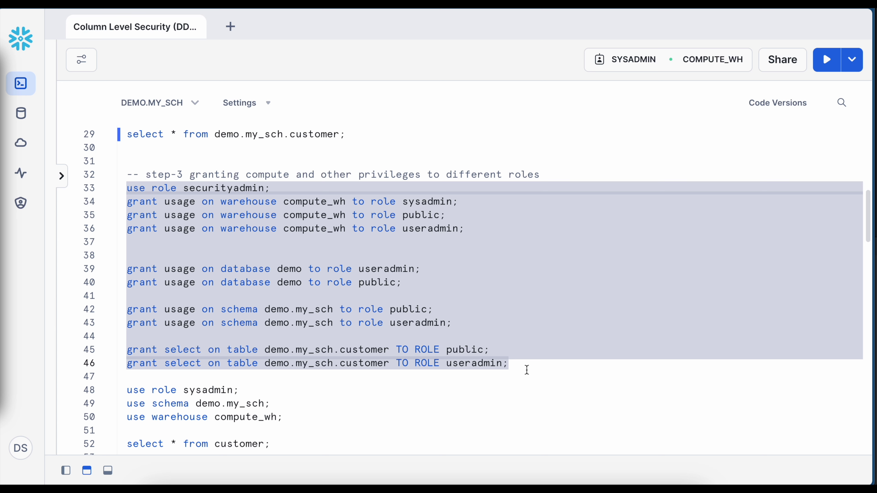
{"action": "left_click", "coordinate": [472, 258]}
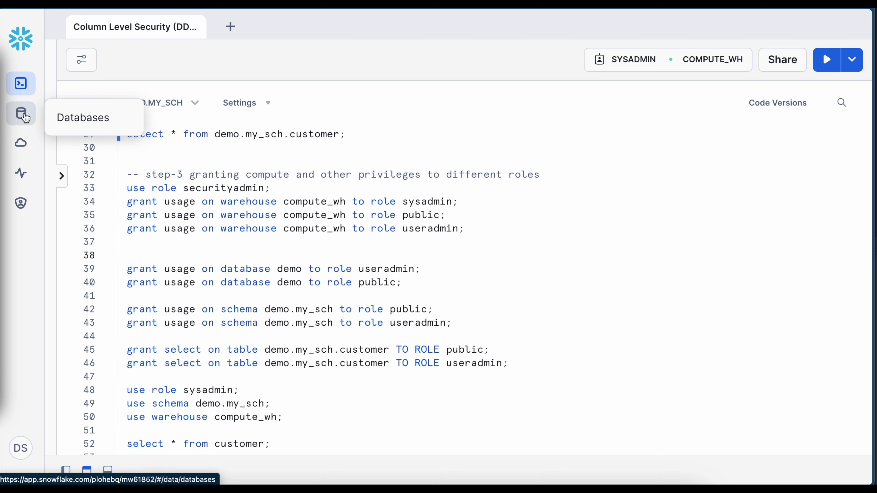
{"action": "left_click", "coordinate": [55, 118]}
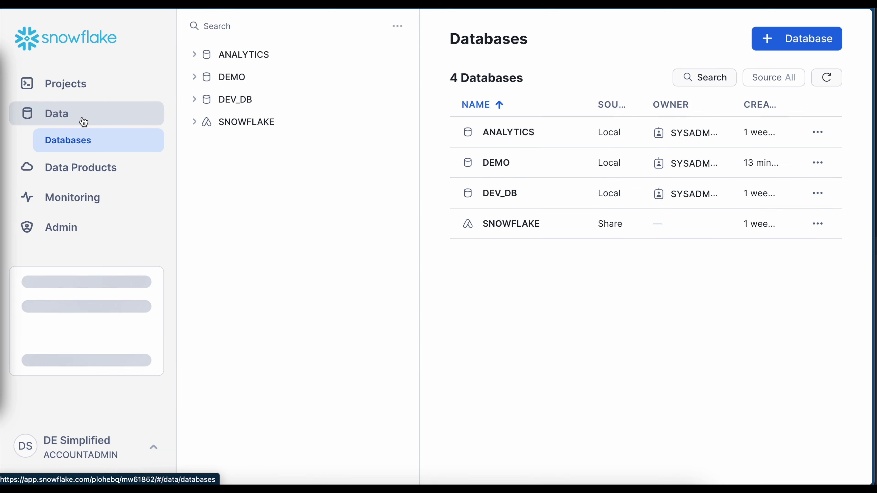
{"action": "left_click", "coordinate": [196, 86]}
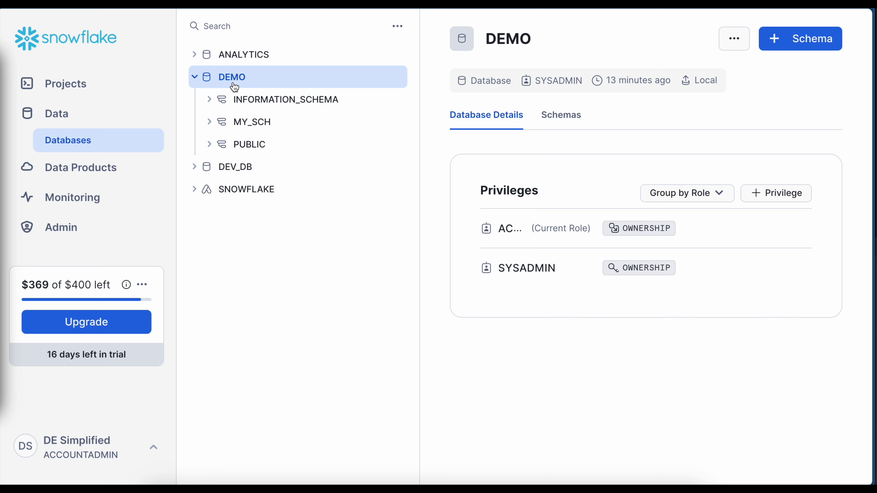
Grant the USAGE privilege on the DEMO database to the PUBLIC role
{"action": "left_click", "coordinate": [779, 199]}
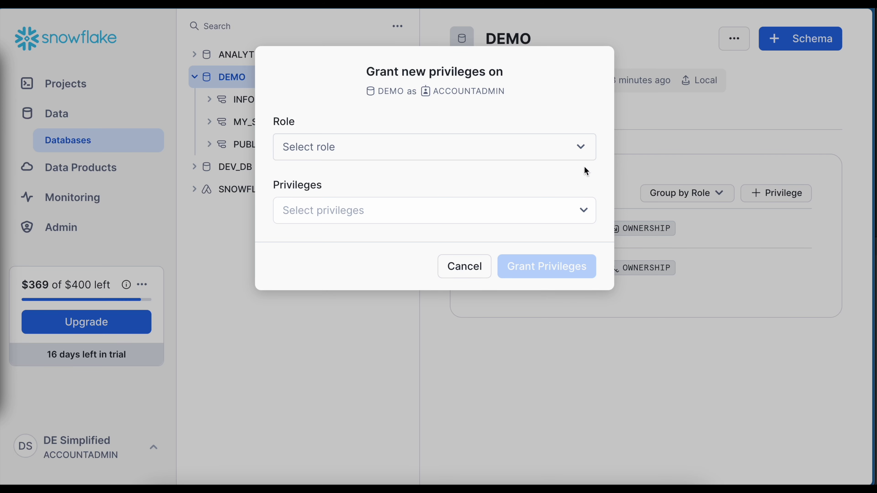
{"action": "left_click", "coordinate": [576, 148]}
{"action": "left_click", "coordinate": [354, 255]}
{"action": "left_click", "coordinate": [352, 209]}
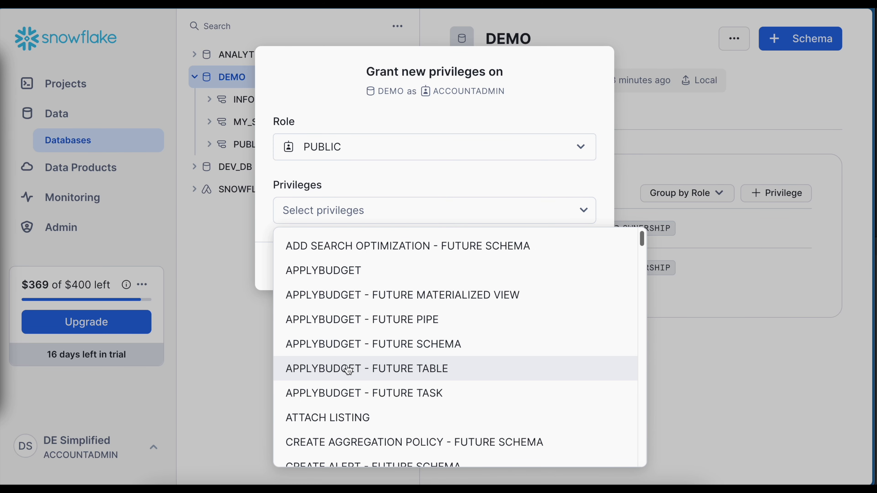
{"action": "scroll", "coordinate": [349, 370], "scroll_direction": "down", "scroll_amount": 10}
{"action": "scroll", "coordinate": [359, 391], "scroll_direction": "up", "scroll_amount": 1}
{"action": "scroll", "coordinate": [362, 391], "scroll_direction": "up", "scroll_amount": 2}
{"action": "left_click", "coordinate": [308, 260]}
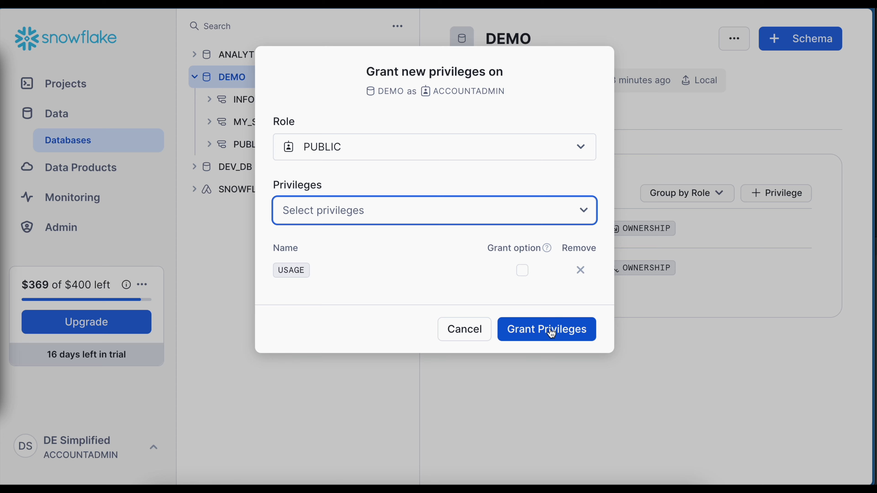
{"action": "left_click", "coordinate": [552, 333]}
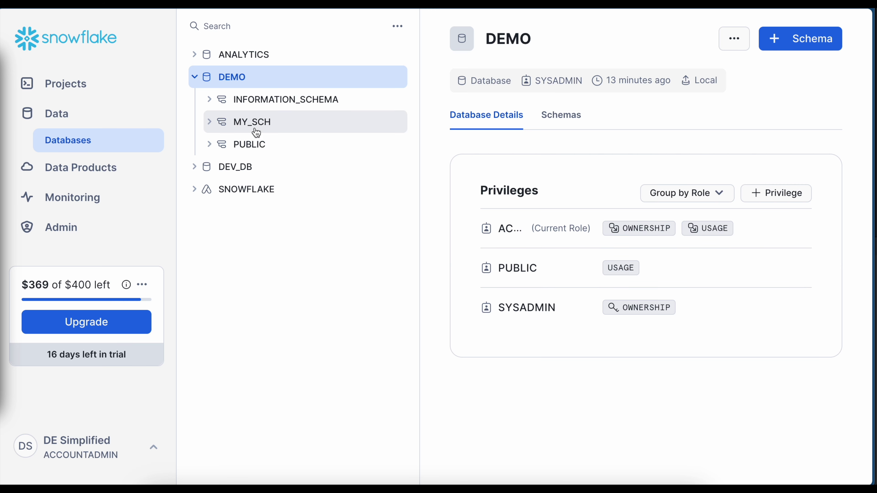
Grant the USAGE privilege on the DEMO database to the USERADMIN role
{"action": "left_click", "coordinate": [765, 196]}
{"action": "left_click", "coordinate": [552, 149]}
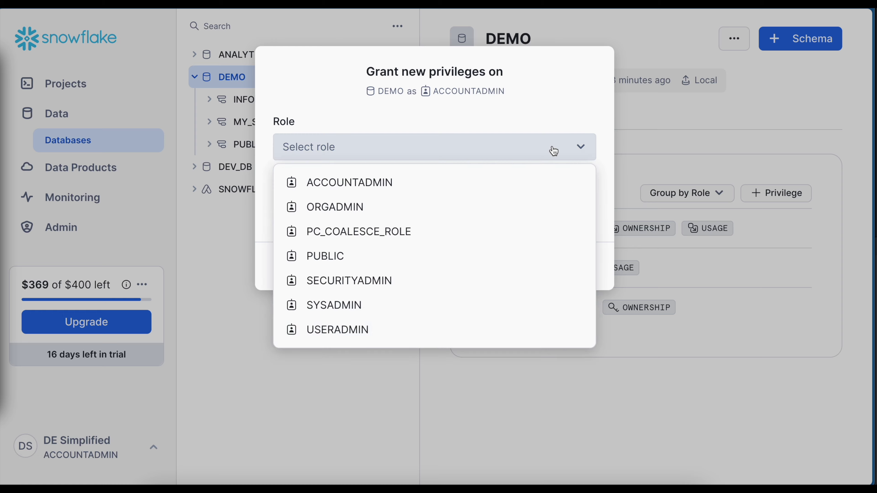
{"action": "left_click", "coordinate": [332, 329]}
{"action": "left_click", "coordinate": [430, 210]}
{"action": "scroll", "coordinate": [311, 379], "scroll_direction": "down", "scroll_amount": 10}
{"action": "scroll", "coordinate": [331, 382], "scroll_direction": "down", "scroll_amount": 10}
{"action": "left_click", "coordinate": [329, 383]}
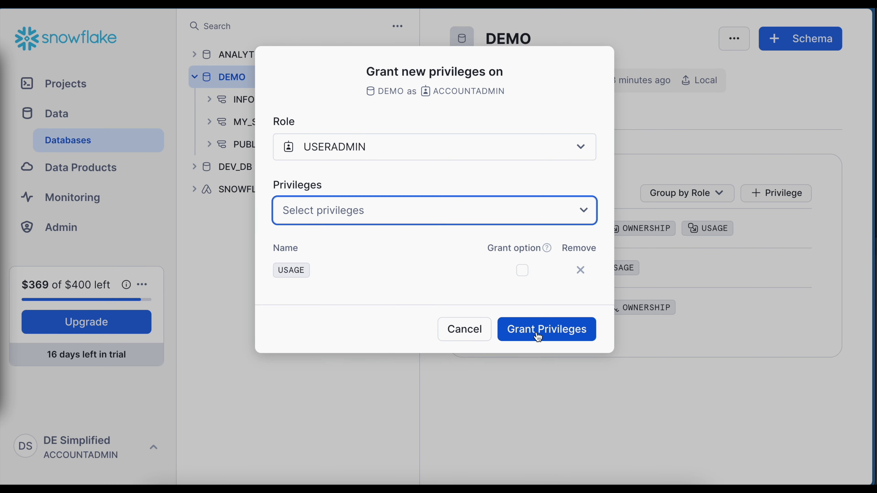
{"action": "left_click", "coordinate": [533, 337]}
Check the privileges listed for the PUBLIC and USERADMIN roles on the DEMO database
{"action": "mouse_move", "coordinate": [421, 274]}
{"action": "left_mouse_down"}
{"action": "mouse_move", "coordinate": [241, 280]}
{"action": "mouse_move", "coordinate": [294, 284]}
{"action": "left_mouse_up"}
{"action": "left_click_drag", "start_coordinate": [246, 364], "coordinate": [323, 365]}
{"action": "left_click_drag", "start_coordinate": [431, 280], "coordinate": [487, 282]}
{"action": "left_click_drag", "start_coordinate": [433, 361], "coordinate": [484, 365]}
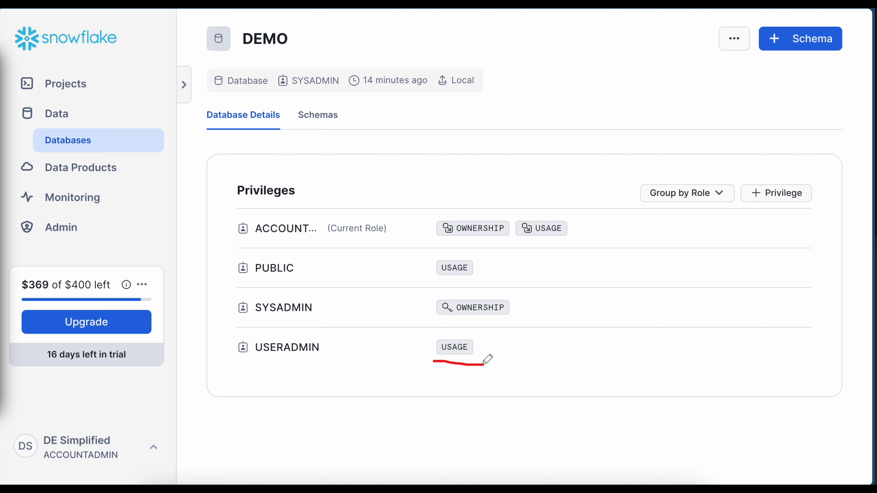
{"action": "left_click", "coordinate": [184, 85]}
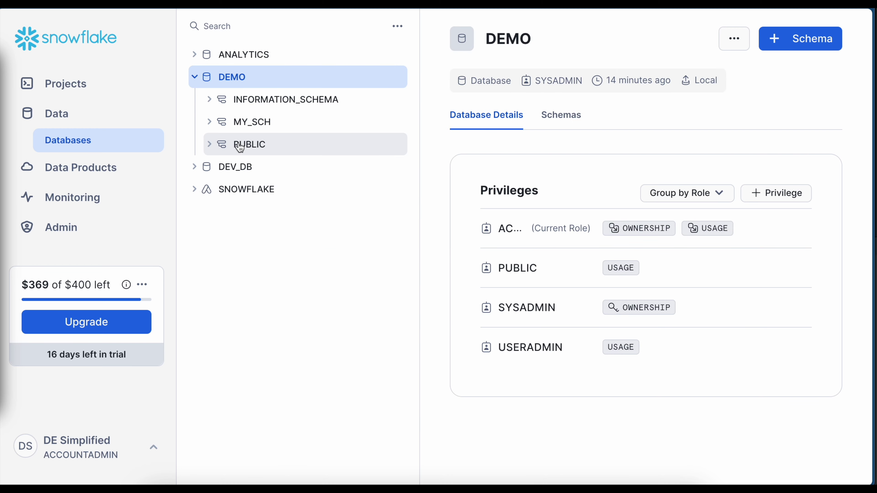
Grant the USAGE privilege on the MY_SCH schema to the PUBLIC role
{"action": "left_click", "coordinate": [252, 122]}
{"action": "left_click", "coordinate": [777, 193]}
{"action": "left_click", "coordinate": [417, 145]}
{"action": "left_click", "coordinate": [353, 255]}
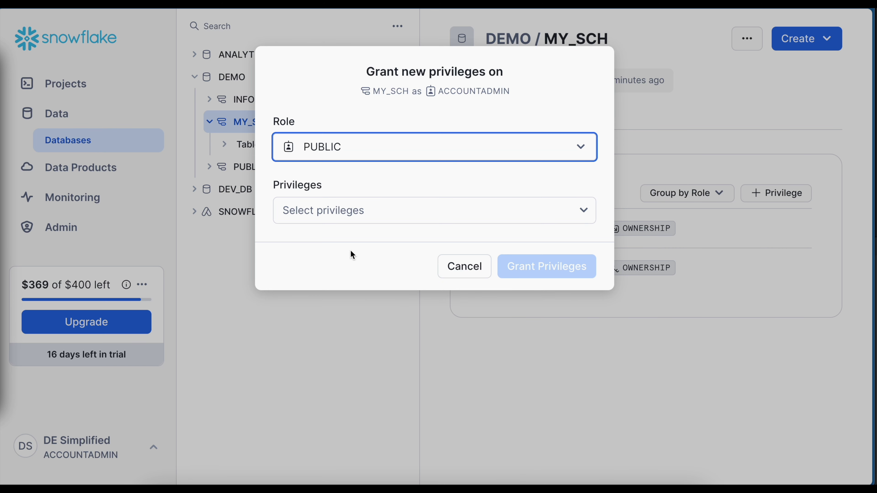
{"action": "left_click", "coordinate": [345, 210]}
{"action": "scroll", "coordinate": [333, 333], "scroll_direction": "down", "scroll_amount": 10}
{"action": "left_click", "coordinate": [335, 315]}
{"action": "left_click", "coordinate": [548, 328]}
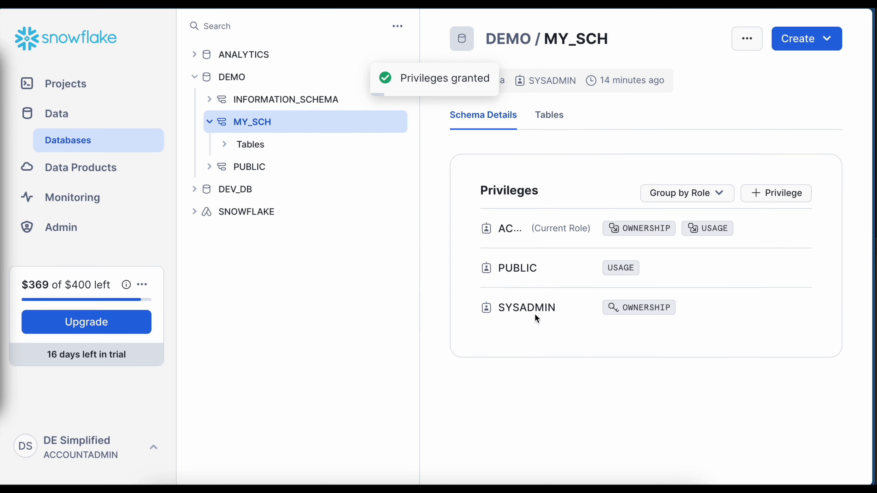
Grant the USAGE privilege on the MY_SCH schema to the USERADMIN role
{"action": "left_click", "coordinate": [776, 192]}
{"action": "left_click", "coordinate": [406, 147]}
{"action": "left_click", "coordinate": [336, 329]}
{"action": "left_click", "coordinate": [345, 211]}
{"action": "scroll", "coordinate": [337, 333], "scroll_direction": "down", "scroll_amount": 20}
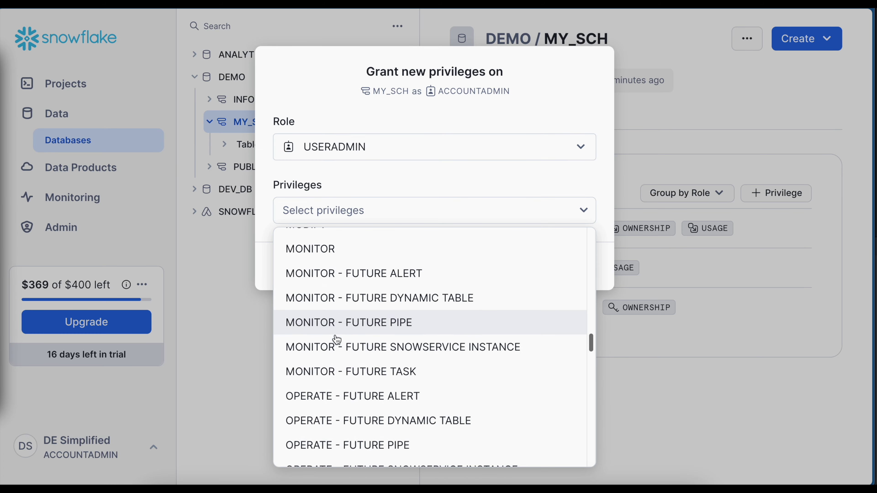
{"action": "left_click", "coordinate": [334, 336]}
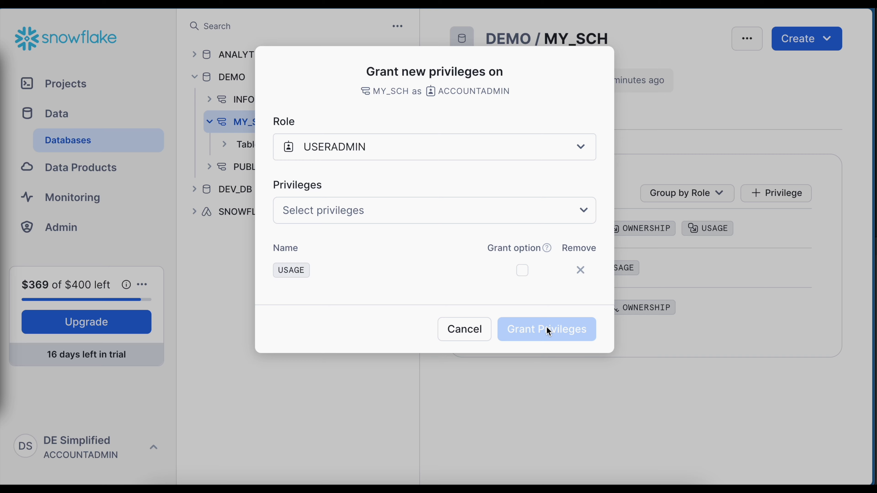
{"action": "left_click", "coordinate": [549, 330]}
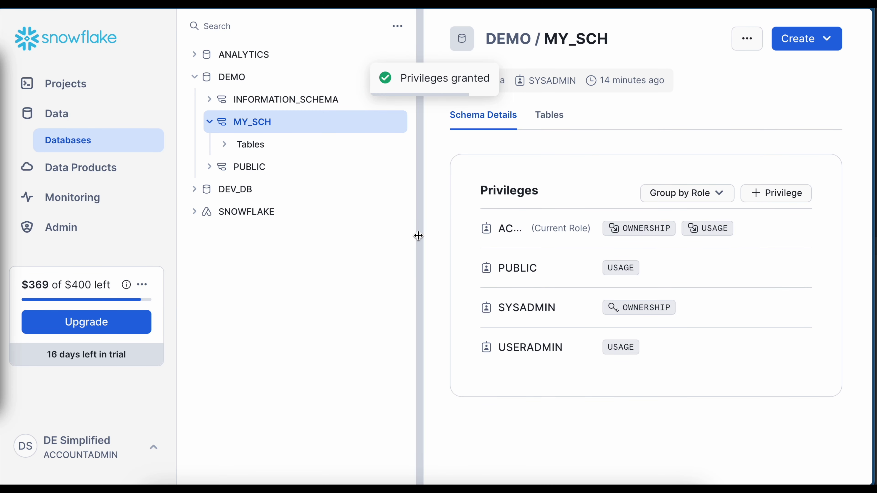
Open the COMPUTE_WH warehouse details and check the privileges listed for the PUBLIC and USERADMIN roles
{"action": "left_click", "coordinate": [61, 228]}
{"action": "left_click_drag", "start_coordinate": [24, 217], "coordinate": [78, 214]}
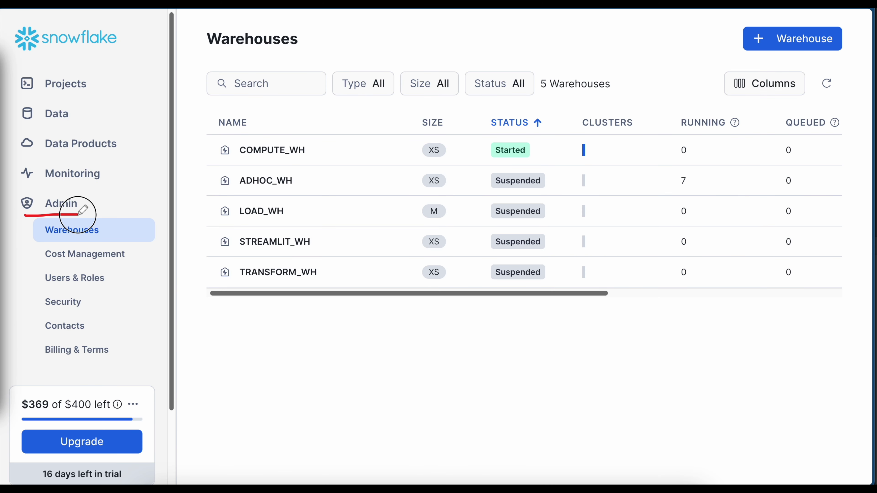
{"action": "left_click_drag", "start_coordinate": [41, 240], "coordinate": [93, 247]}
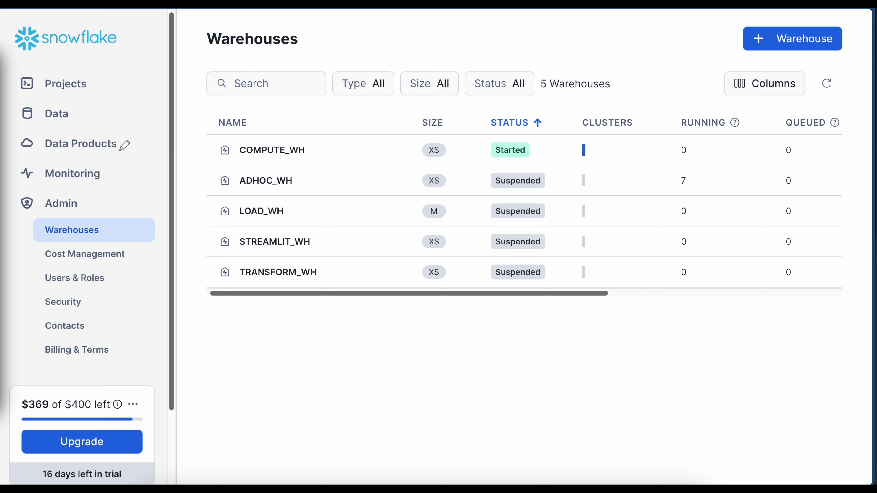
{"action": "left_click", "coordinate": [276, 151]}
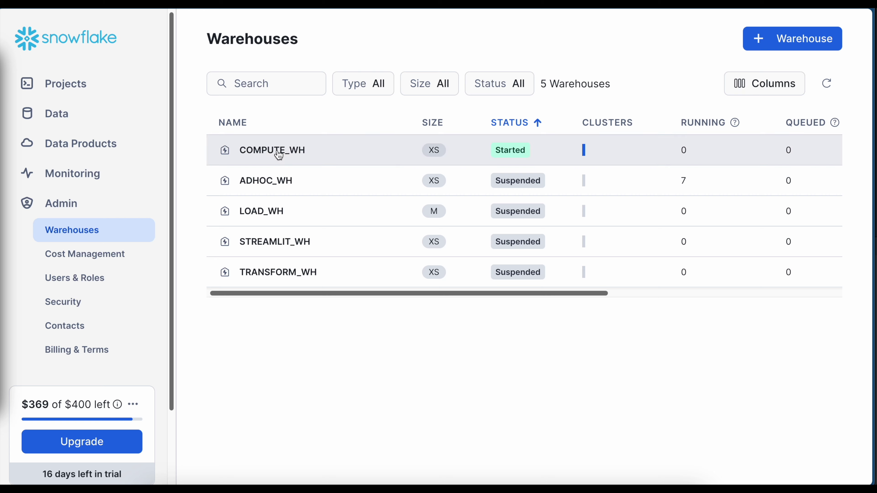
{"action": "scroll", "coordinate": [587, 276], "scroll_direction": "down", "scroll_amount": 10}
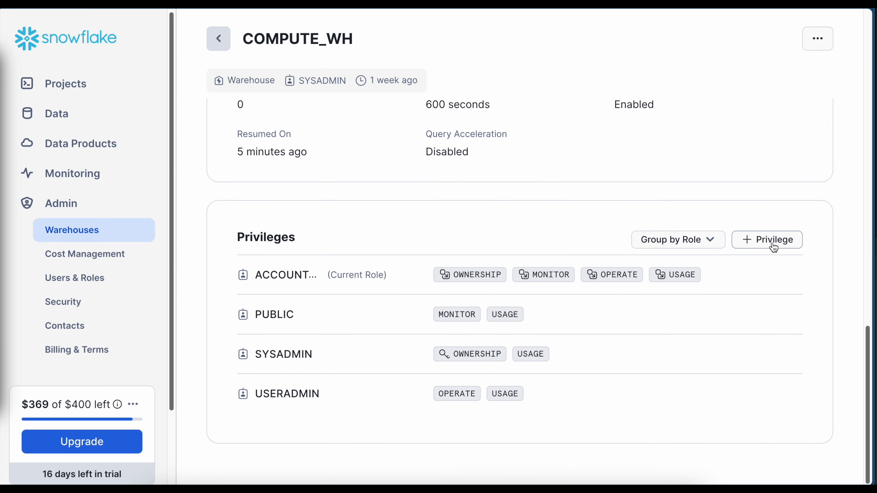
{"action": "left_click", "coordinate": [227, 327]}
{"action": "left_click_drag", "start_coordinate": [227, 328], "coordinate": [539, 332]}
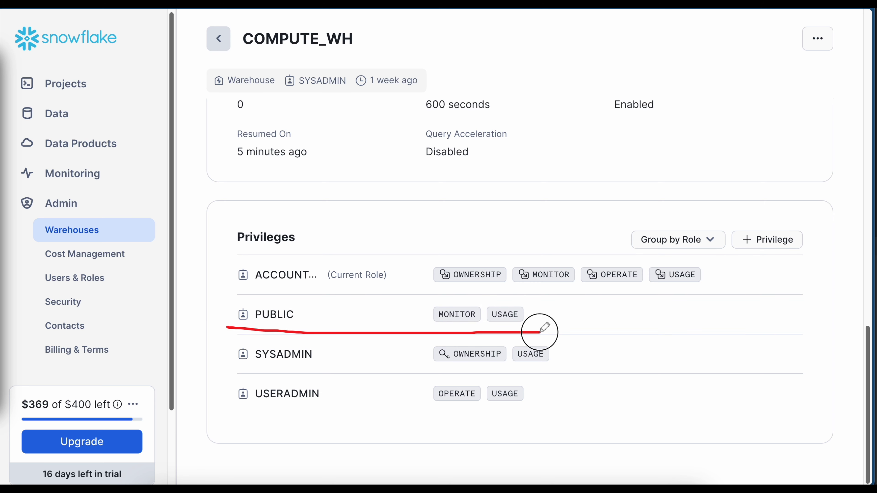
{"action": "left_click_drag", "start_coordinate": [228, 412], "coordinate": [549, 414]}
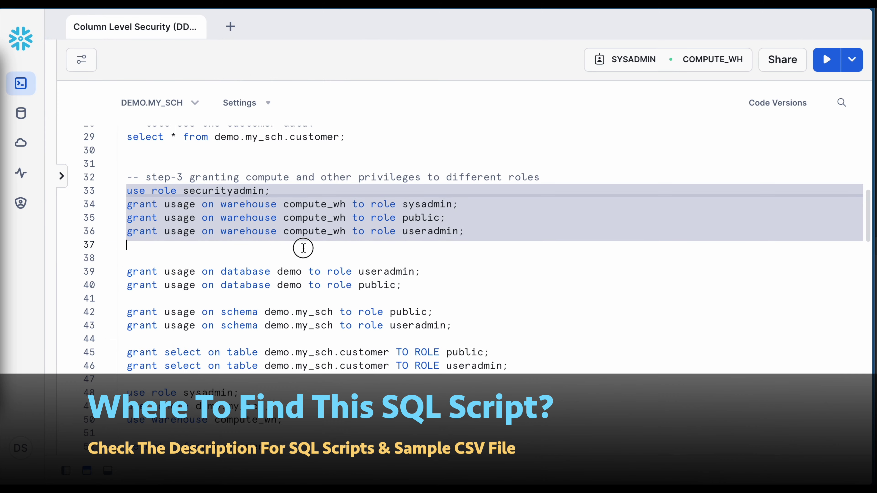
Review the step-3 grant statements and run the two that grant SELECT on demo.my_sch.customer to the public and useradmin roles
{"action": "left_click_drag", "start_coordinate": [303, 248], "coordinate": [462, 325]}
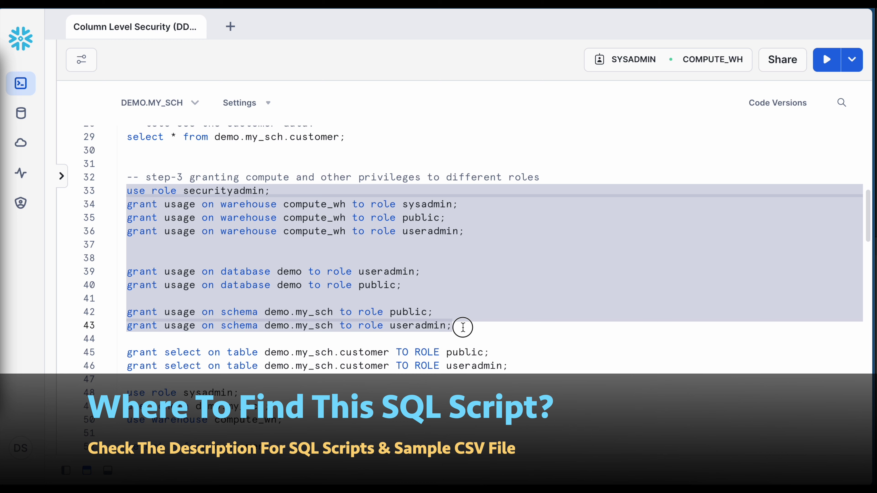
{"action": "double_click", "coordinate": [175, 270]}
{"action": "double_click", "coordinate": [251, 272]}
{"action": "double_click", "coordinate": [243, 313]}
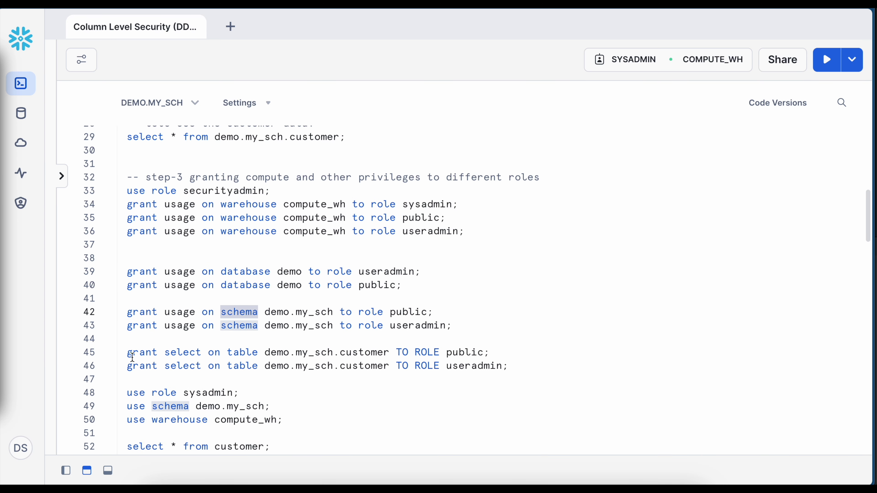
{"action": "double_click", "coordinate": [352, 354]}
{"action": "double_click", "coordinate": [461, 353]}
{"action": "left_click", "coordinate": [527, 367]}
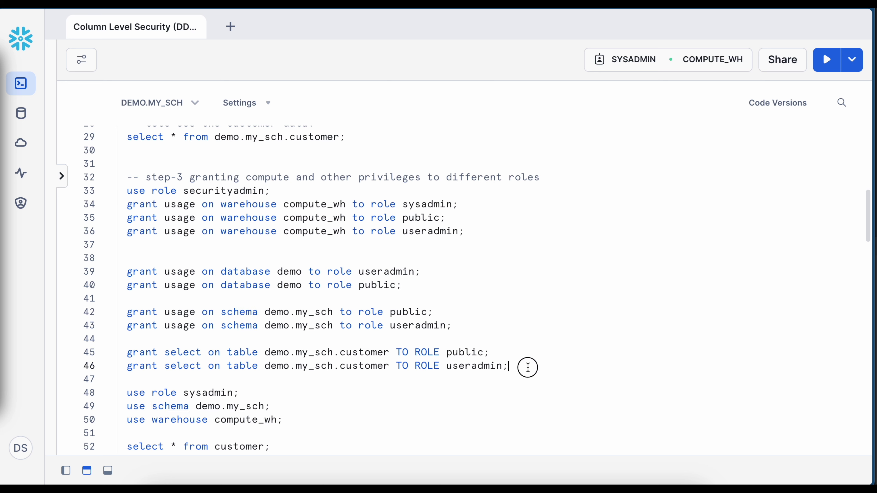
{"action": "left_click_drag", "start_coordinate": [515, 365], "coordinate": [231, 367]}
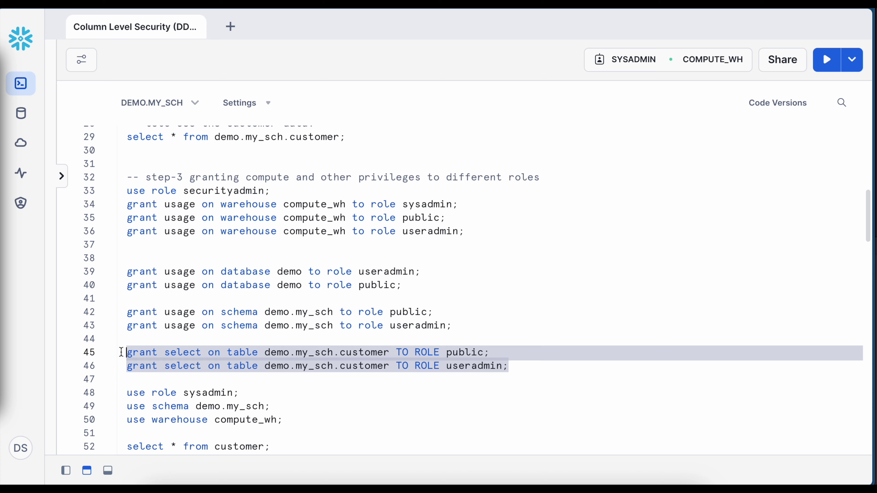
{"action": "key", "text": "ctrl+Return"}
{"action": "left_click", "coordinate": [110, 221]}
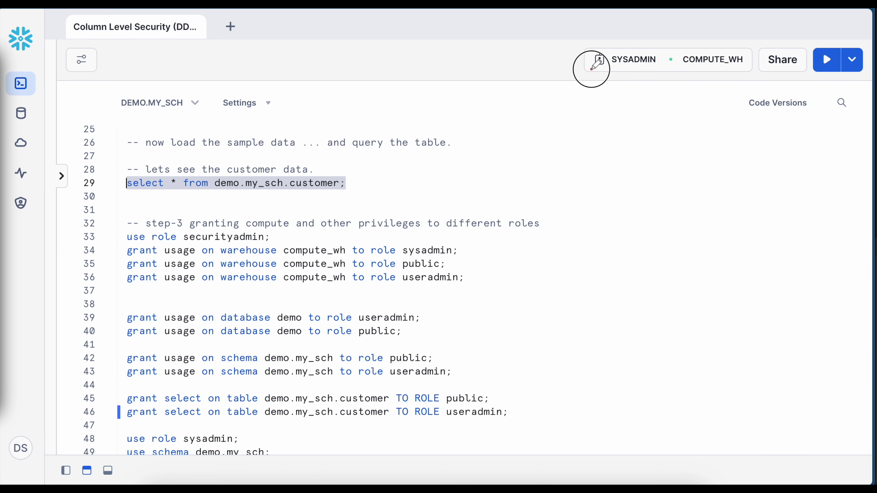
Run the select query on demo.my_sch.customer as SYSADMIN, then hide the results
{"action": "left_click_drag", "start_coordinate": [591, 69], "coordinate": [670, 70]}
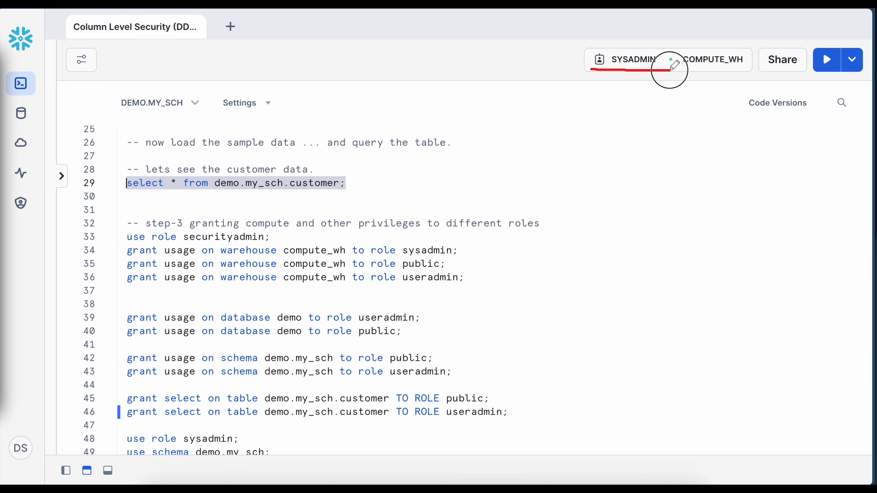
{"action": "left_click_drag", "start_coordinate": [120, 116], "coordinate": [185, 115]}
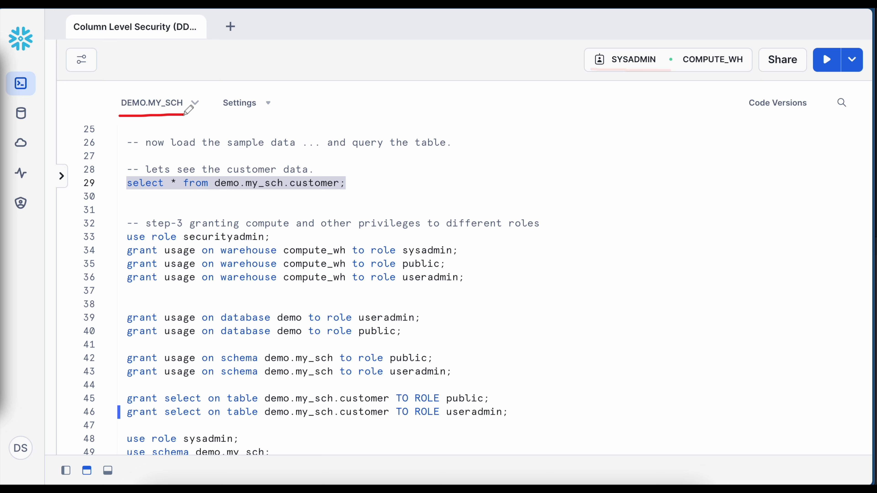
{"action": "left_click_drag", "start_coordinate": [351, 182], "coordinate": [122, 181]}
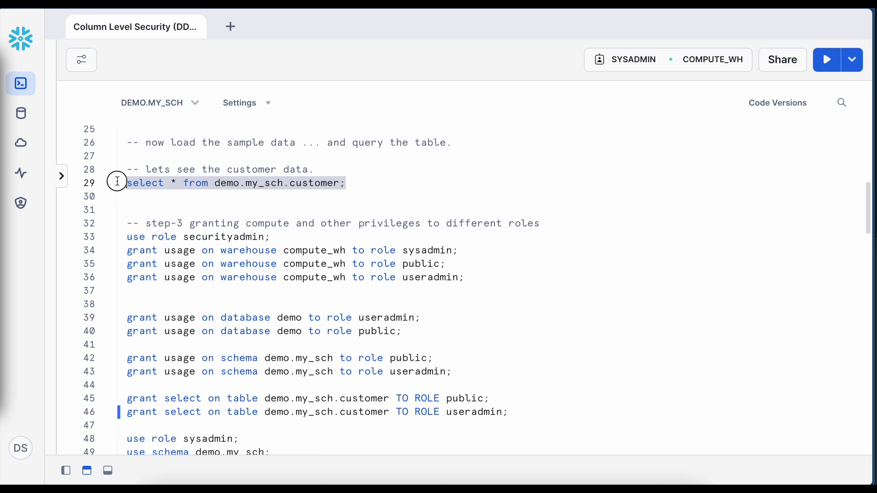
{"action": "left_click", "coordinate": [816, 67]}
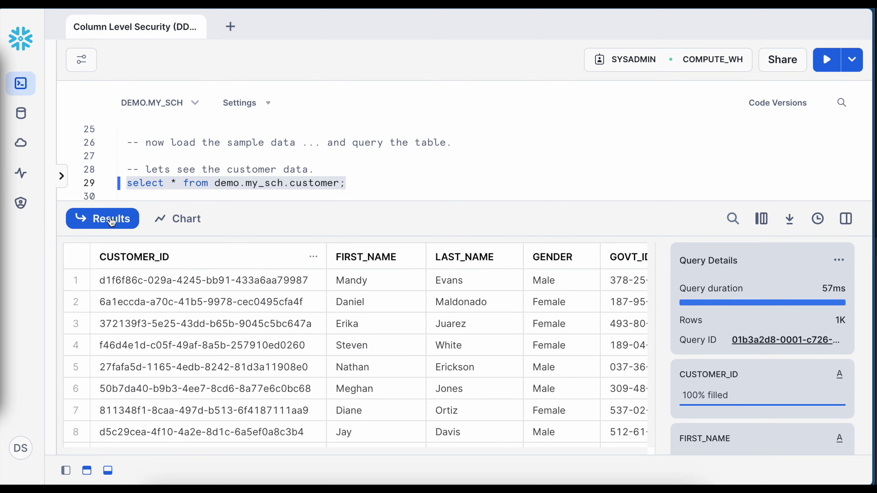
{"action": "left_click", "coordinate": [111, 222]}
Switch the worksheet role to PUBLIC and run the demo.my_sch.customer select query, then hide the results
{"action": "left_click", "coordinate": [632, 65]}
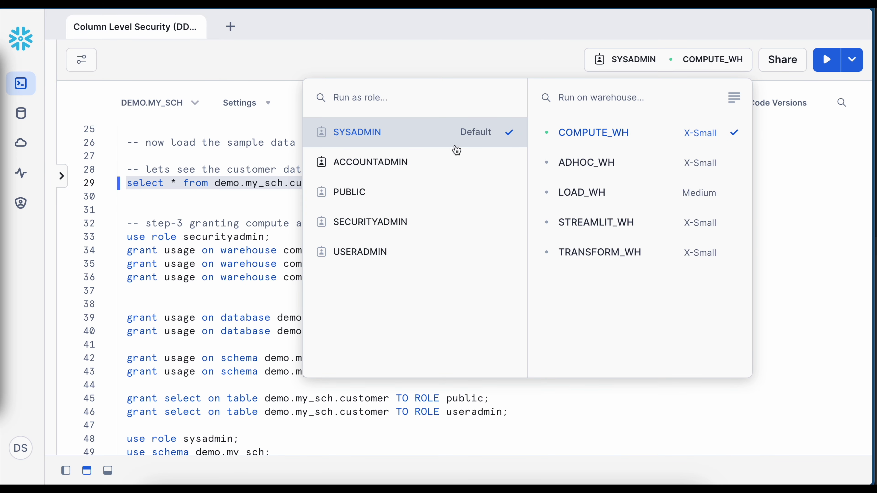
{"action": "left_click", "coordinate": [365, 194]}
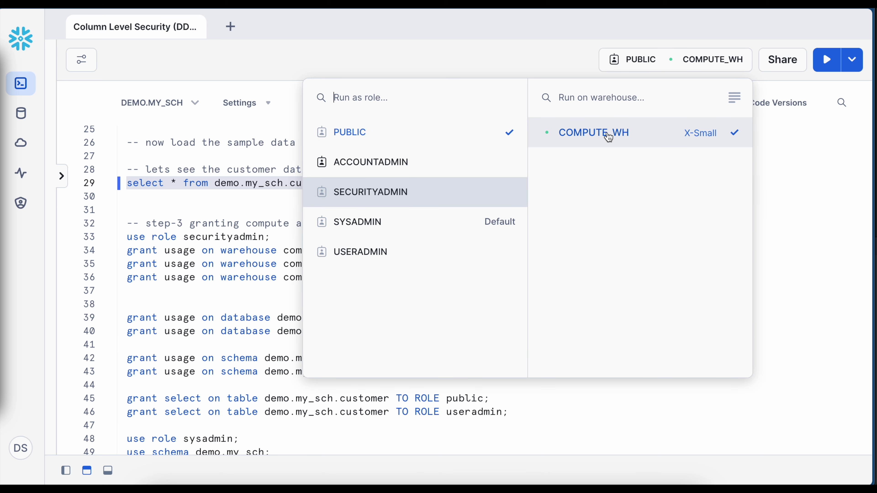
{"action": "left_click", "coordinate": [785, 180]}
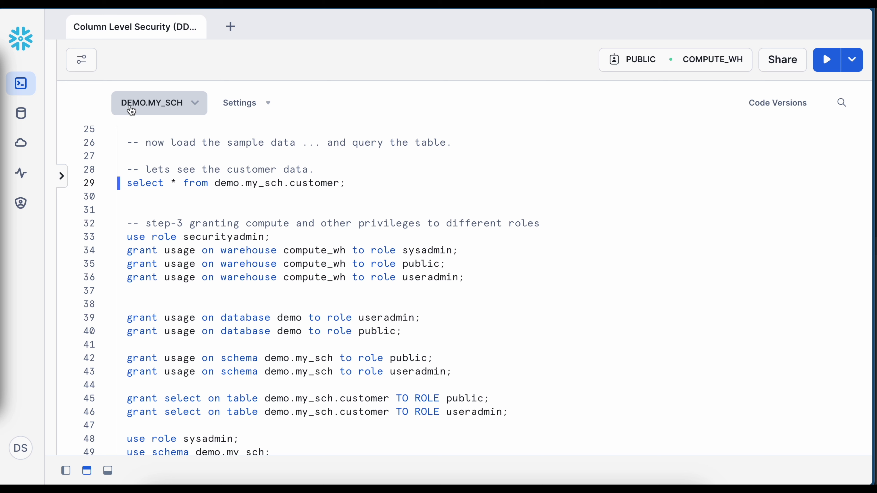
{"action": "left_click_drag", "start_coordinate": [350, 187], "coordinate": [114, 183]}
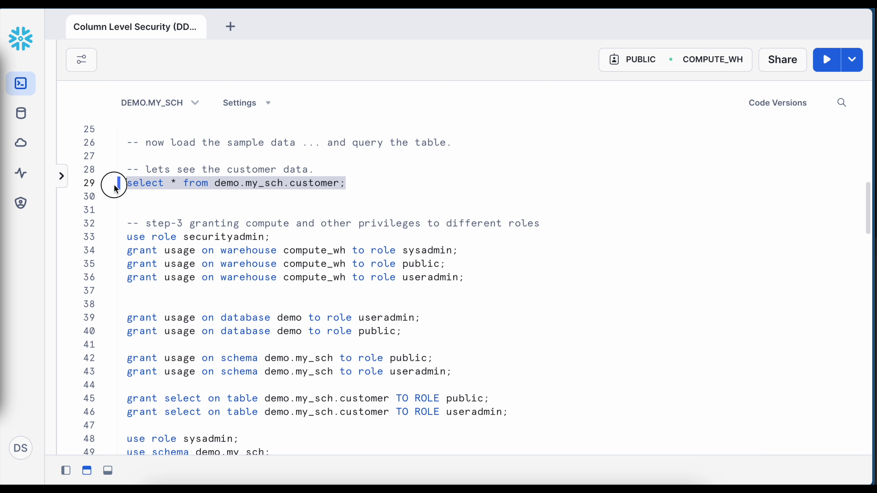
{"action": "left_click", "coordinate": [826, 70]}
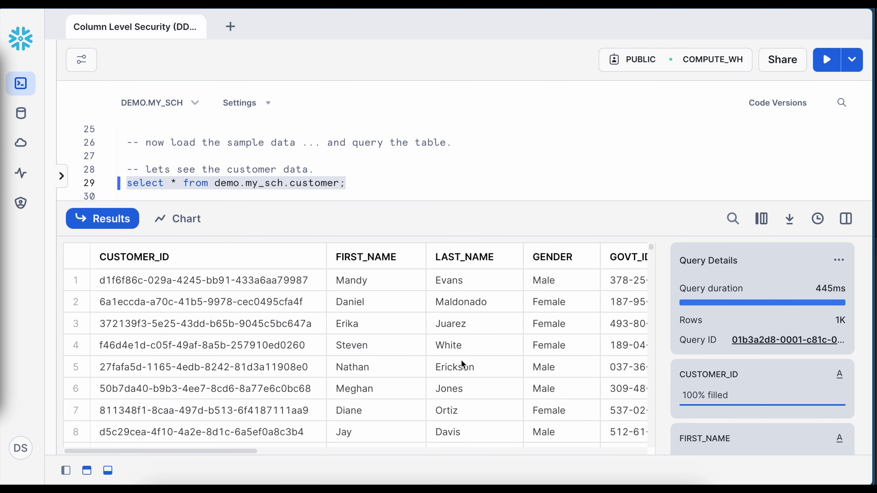
{"action": "left_click", "coordinate": [118, 223]}
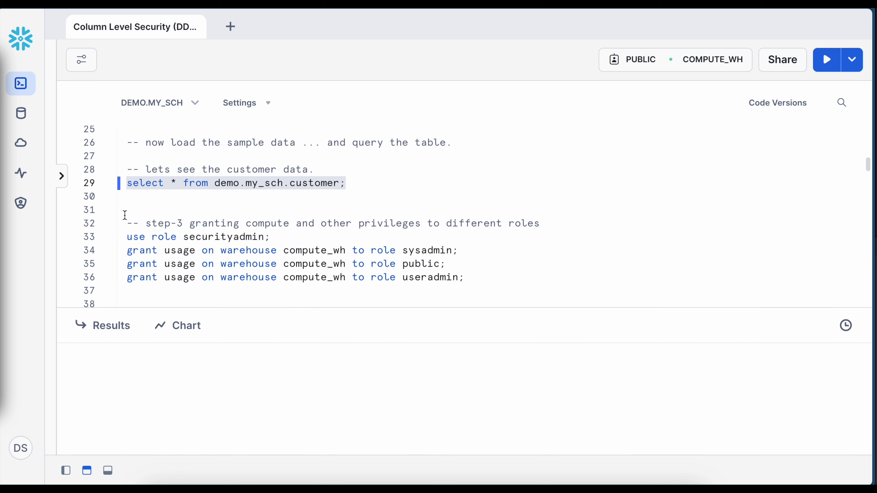
Switch the worksheet role to USERADMIN, run the demo.my_sch.customer select query and hide the result statistics
{"action": "left_click", "coordinate": [644, 65]}
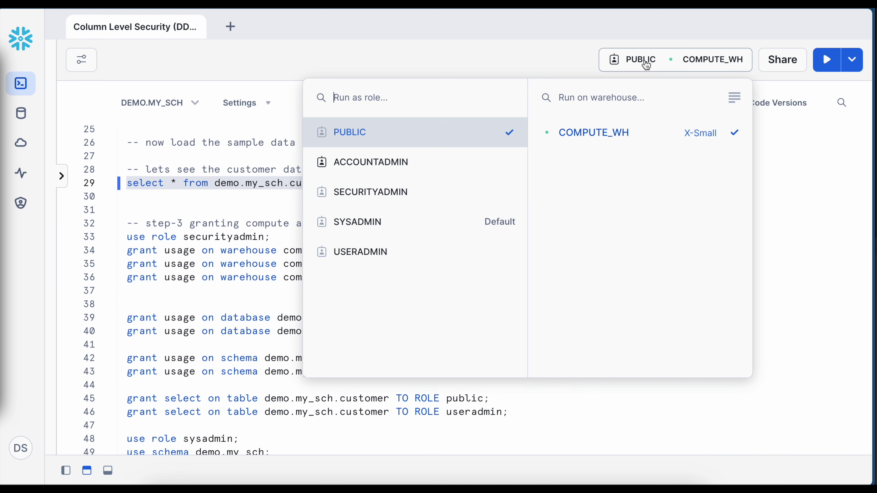
{"action": "left_click", "coordinate": [359, 252]}
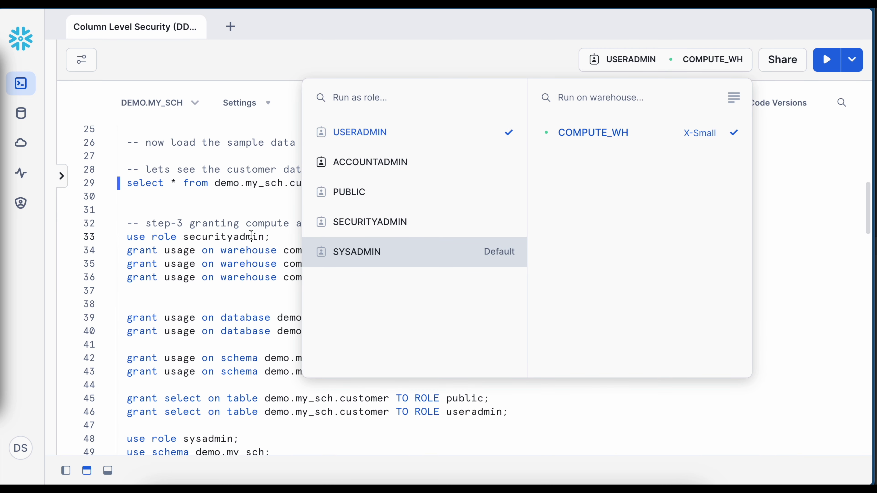
{"action": "left_click", "coordinate": [317, 185]}
{"action": "triple_click", "coordinate": [317, 185]}
{"action": "left_click", "coordinate": [831, 59]}
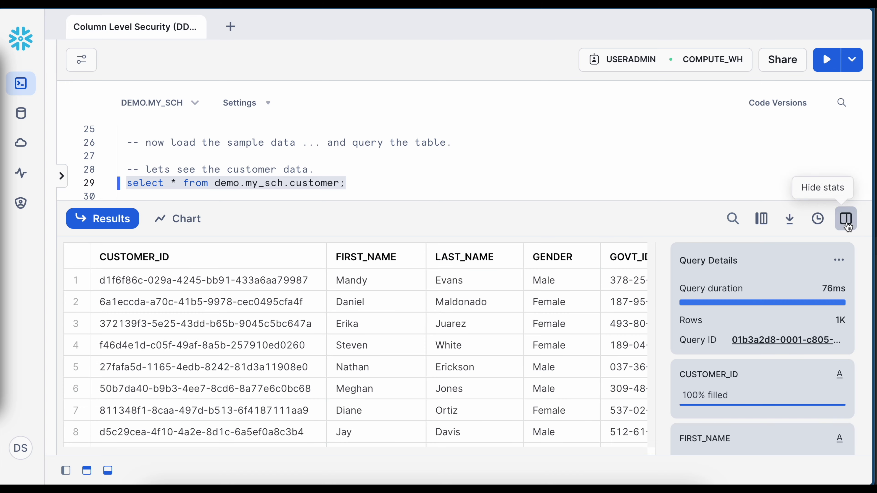
{"action": "left_click", "coordinate": [846, 218]}
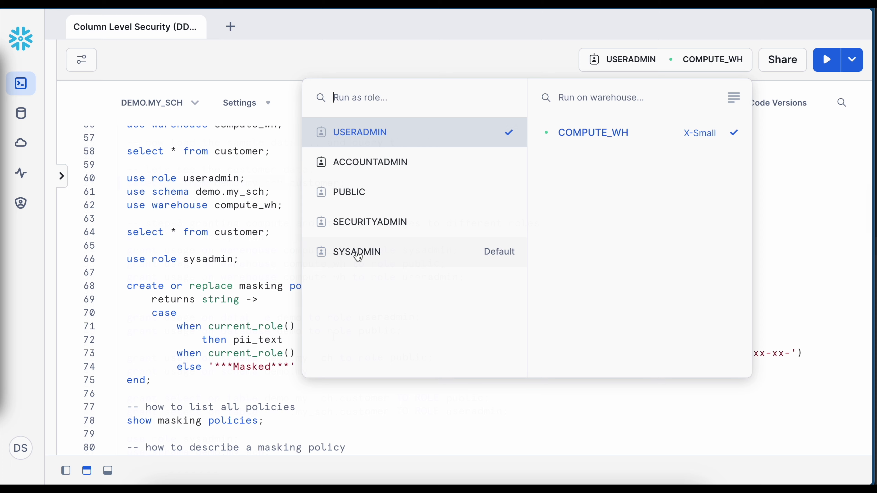
Switch the worksheet role to SYSADMIN and review the schema context, input argument and return type of the pii_masking_policy statement
{"action": "left_click", "coordinate": [358, 252]}
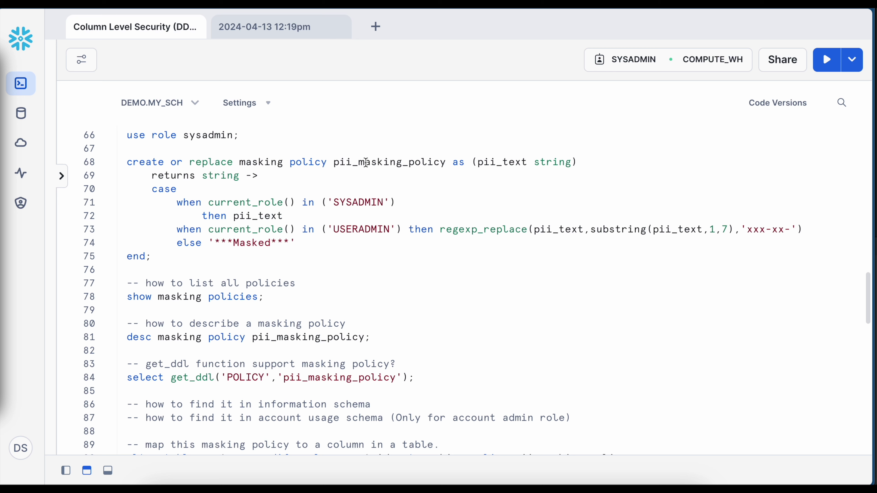
{"action": "mouse_move", "coordinate": [289, 174]}
{"action": "left_mouse_down"}
{"action": "mouse_move", "coordinate": [450, 173]}
{"action": "mouse_move", "coordinate": [294, 145]}
{"action": "mouse_move", "coordinate": [290, 171]}
{"action": "left_mouse_up"}
{"action": "left_click_drag", "start_coordinate": [124, 114], "coordinate": [183, 113]}
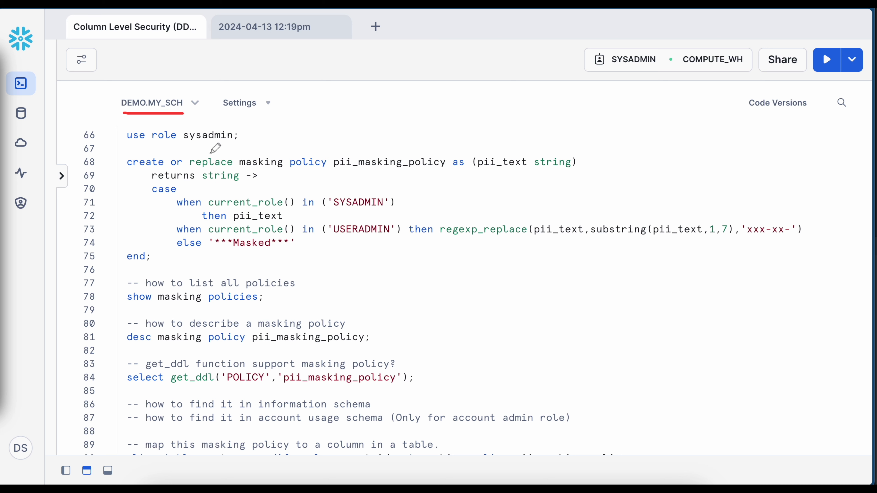
{"action": "mouse_move", "coordinate": [126, 169]}
{"action": "left_mouse_down"}
{"action": "mouse_move", "coordinate": [224, 169]}
{"action": "mouse_move", "coordinate": [192, 138]}
{"action": "mouse_move", "coordinate": [183, 118]}
{"action": "mouse_move", "coordinate": [192, 121]}
{"action": "left_mouse_up"}
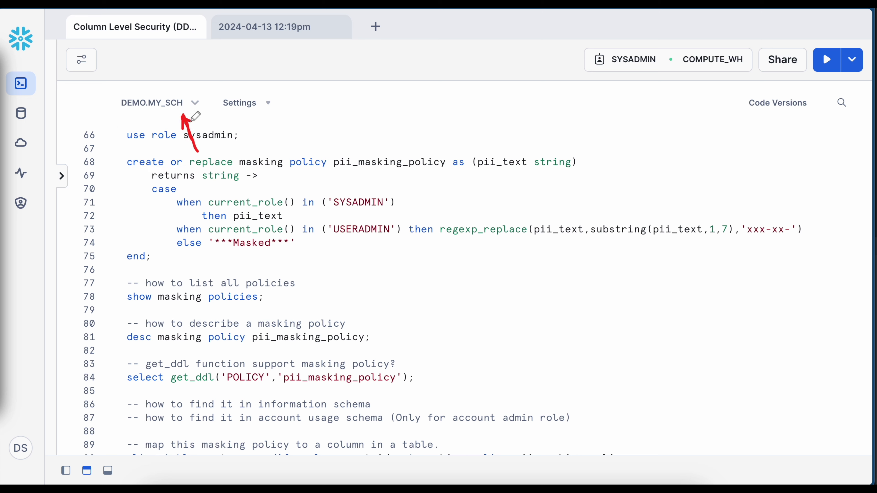
{"action": "left_click_drag", "start_coordinate": [469, 174], "coordinate": [570, 175]}
{"action": "left_click_drag", "start_coordinate": [547, 136], "coordinate": [558, 145]}
{"action": "left_click_drag", "start_coordinate": [145, 181], "coordinate": [238, 182]}
{"action": "mouse_move", "coordinate": [246, 180]}
{"action": "left_mouse_down"}
{"action": "mouse_move", "coordinate": [205, 179]}
{"action": "mouse_move", "coordinate": [212, 186]}
{"action": "mouse_move", "coordinate": [246, 176]}
{"action": "mouse_move", "coordinate": [238, 183]}
{"action": "mouse_move", "coordinate": [505, 209]}
{"action": "mouse_move", "coordinate": [559, 173]}
{"action": "mouse_move", "coordinate": [565, 182]}
{"action": "left_mouse_up"}
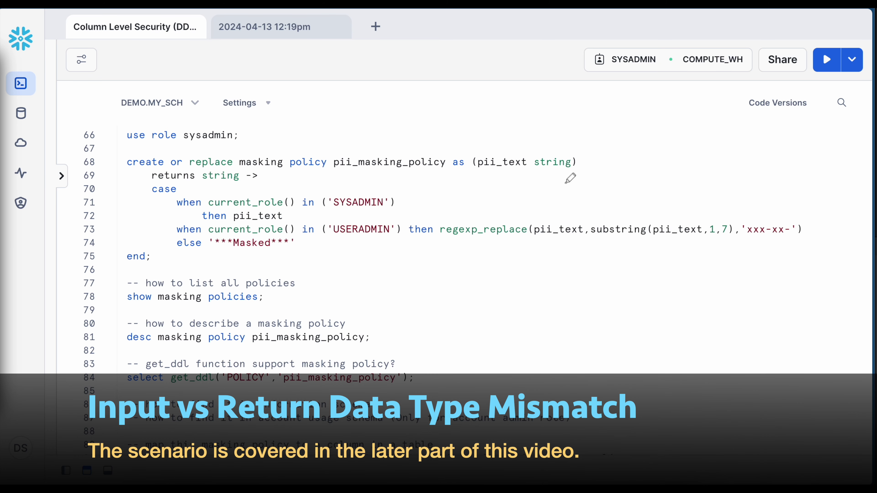
{"action": "left_click_drag", "start_coordinate": [237, 171], "coordinate": [284, 170]}
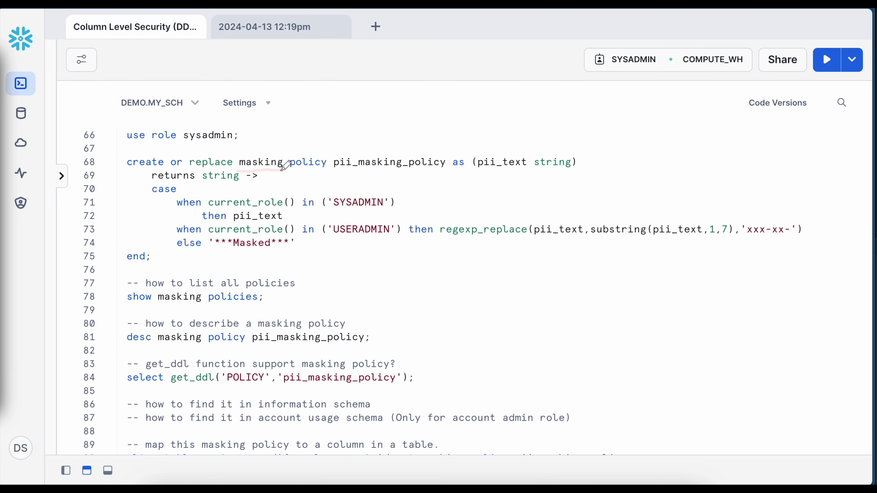
{"action": "left_click_drag", "start_coordinate": [241, 171], "coordinate": [280, 173]}
Examine the case conditions of pii_masking_policy for the SYSADMIN and USERADMIN roles, including the regexp_replace mask
{"action": "left_click_drag", "start_coordinate": [148, 188], "coordinate": [151, 244]}
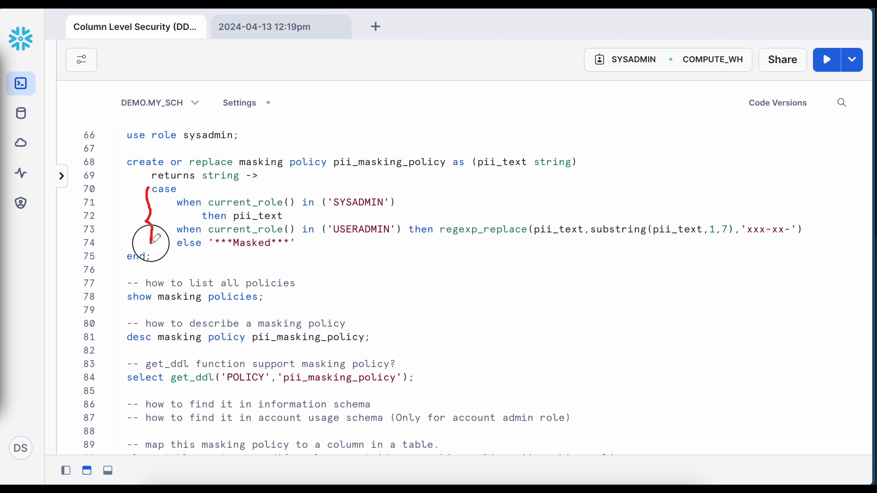
{"action": "left_click_drag", "start_coordinate": [206, 209], "coordinate": [393, 212]}
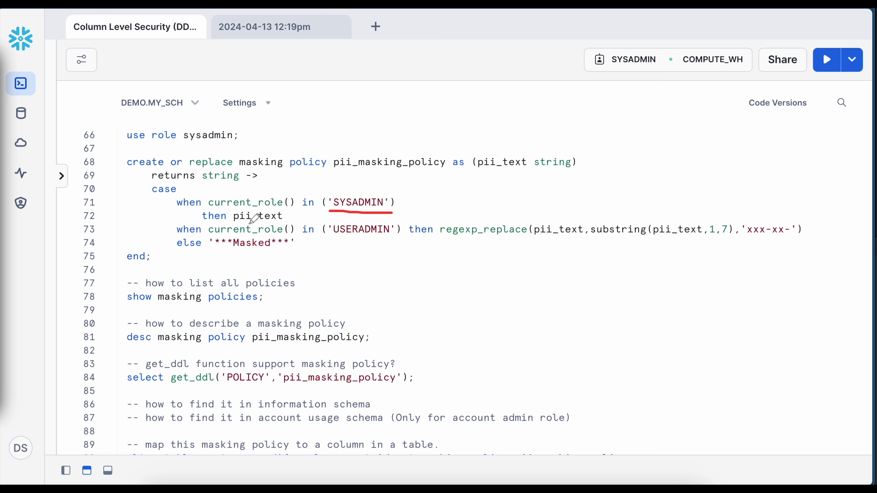
{"action": "mouse_move", "coordinate": [224, 223]}
{"action": "left_mouse_down"}
{"action": "mouse_move", "coordinate": [293, 223]}
{"action": "mouse_move", "coordinate": [264, 201]}
{"action": "mouse_move", "coordinate": [231, 202]}
{"action": "mouse_move", "coordinate": [447, 219]}
{"action": "mouse_move", "coordinate": [502, 175]}
{"action": "left_mouse_up"}
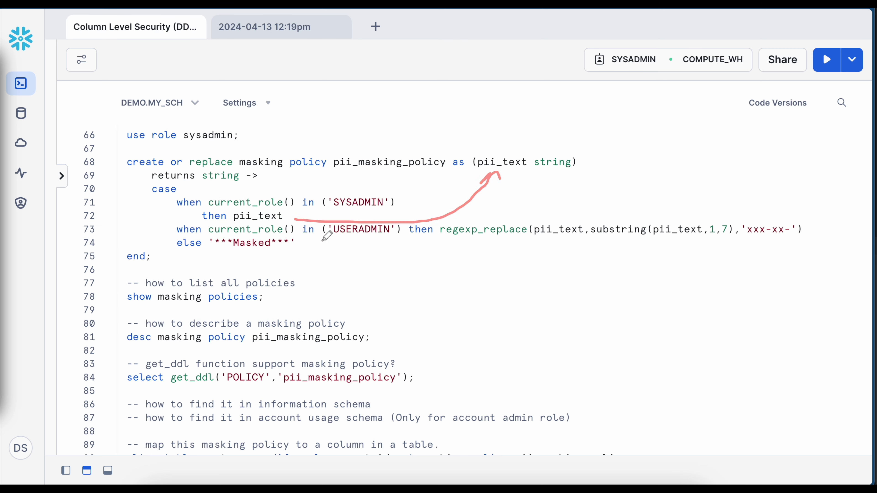
{"action": "left_click_drag", "start_coordinate": [327, 238], "coordinate": [393, 238]}
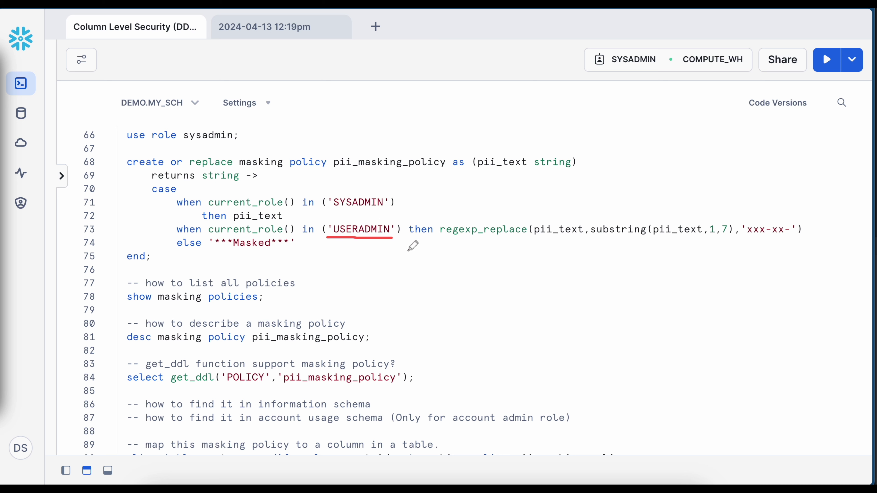
{"action": "left_click_drag", "start_coordinate": [740, 241], "coordinate": [799, 240]}
{"action": "left_click_drag", "start_coordinate": [331, 213], "coordinate": [377, 215]}
{"action": "left_click_drag", "start_coordinate": [335, 237], "coordinate": [381, 238]}
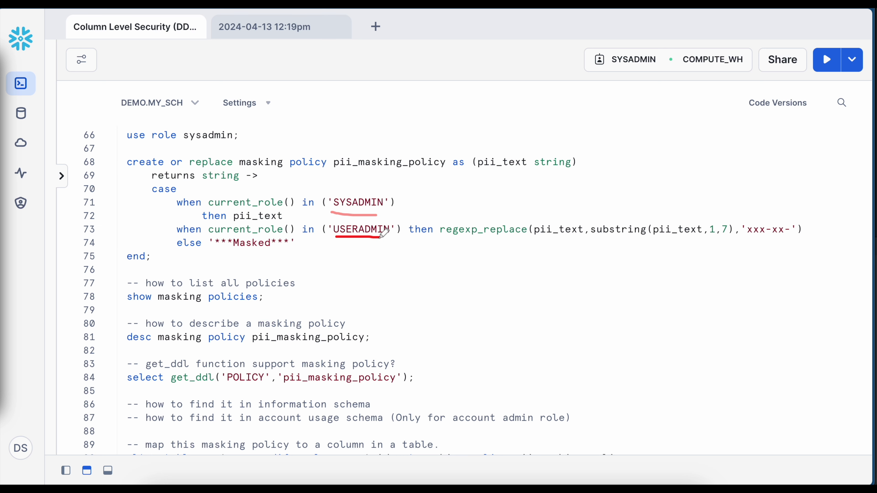
Run the create or replace masking policy statement for pii_masking_policy and hide the results
{"action": "left_click_drag", "start_coordinate": [166, 251], "coordinate": [294, 253]}
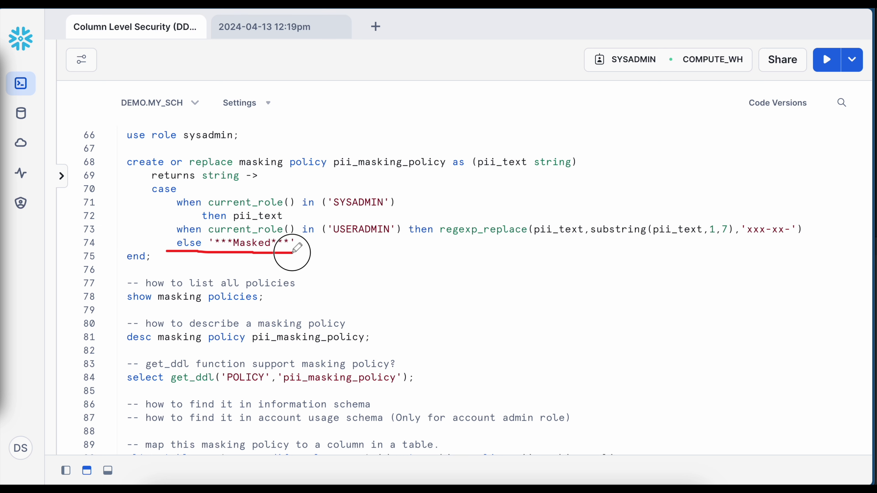
{"action": "left_click_drag", "start_coordinate": [143, 183], "coordinate": [152, 253]}
{"action": "left_click_drag", "start_coordinate": [286, 175], "coordinate": [396, 177]}
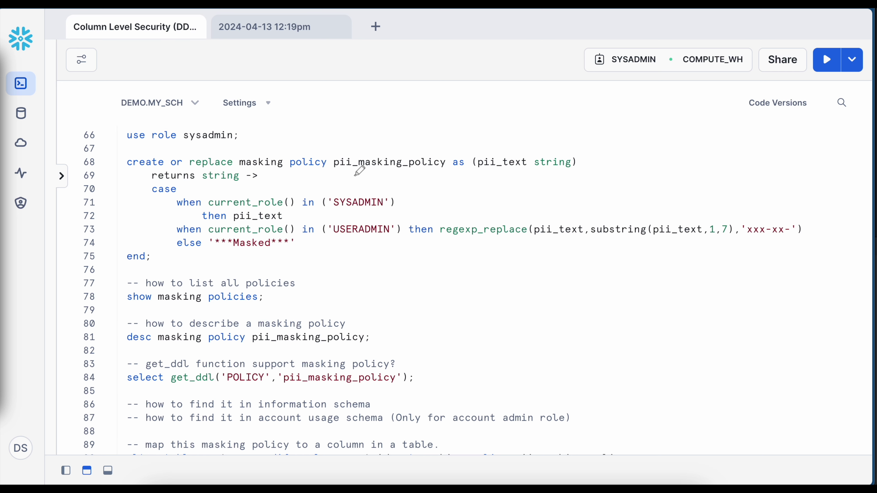
{"action": "left_click_drag", "start_coordinate": [152, 258], "coordinate": [127, 162]}
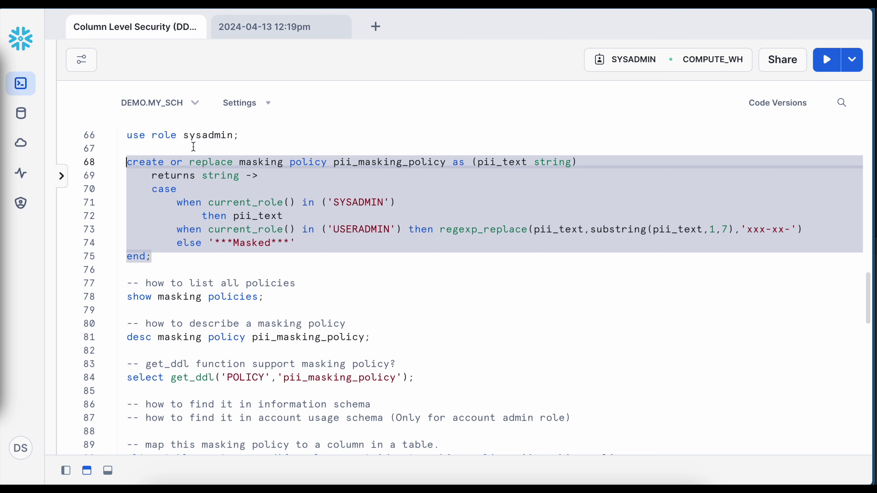
{"action": "left_click", "coordinate": [828, 62]}
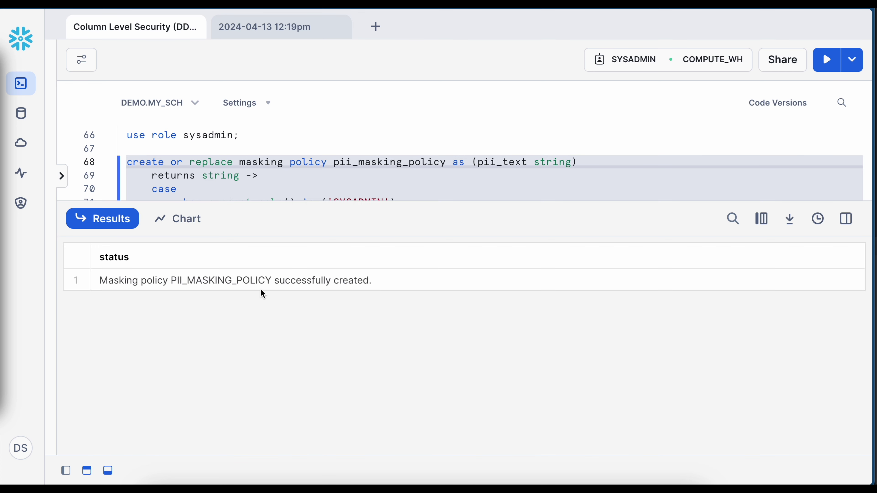
{"action": "left_click", "coordinate": [124, 218]}
Run show masking policies, look through all result columns, and hide the results
{"action": "scroll", "coordinate": [242, 276], "scroll_direction": "down", "scroll_amount": 1}
{"action": "left_click_drag", "start_coordinate": [270, 276], "coordinate": [117, 277]}
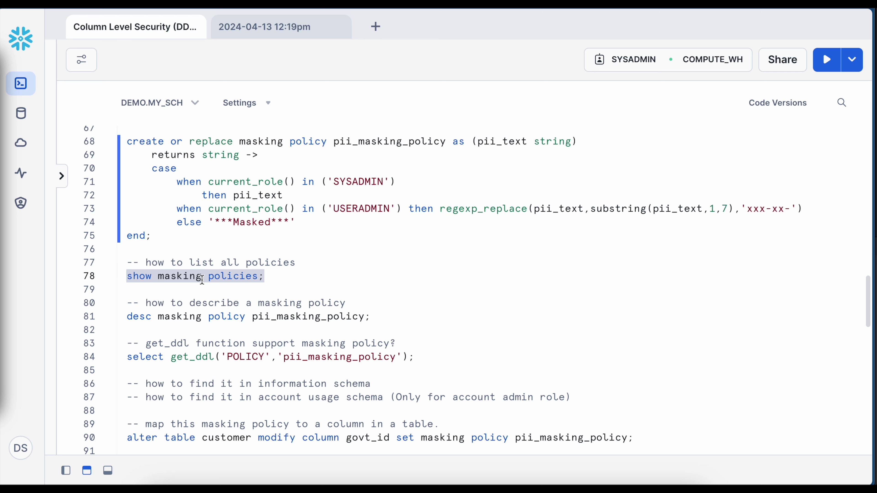
{"action": "left_click", "coordinate": [828, 64]}
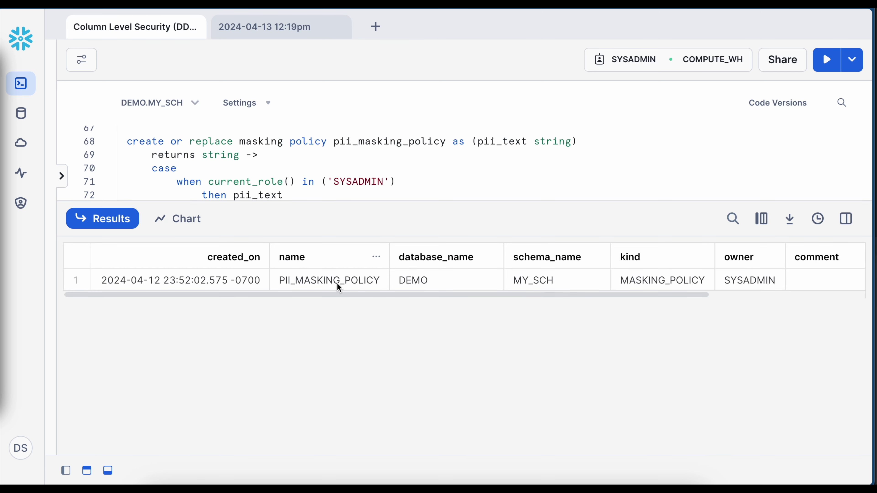
{"action": "left_click_drag", "start_coordinate": [364, 295], "coordinate": [497, 299]}
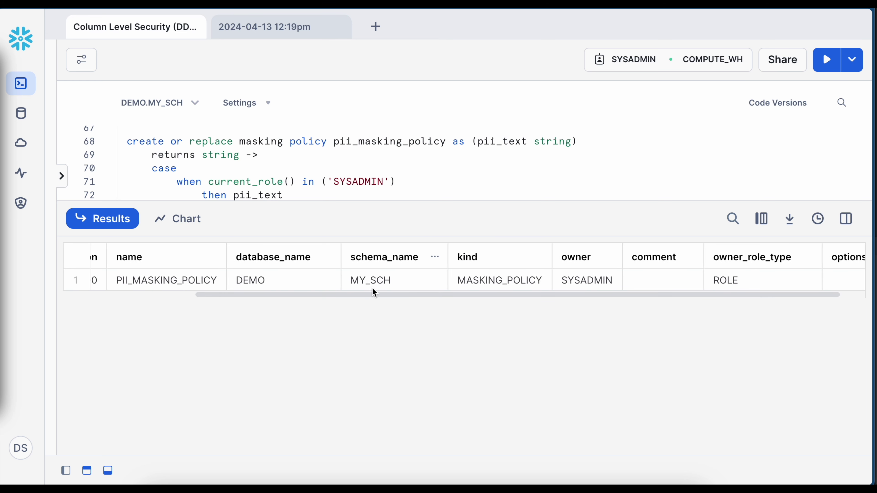
{"action": "scroll", "coordinate": [373, 293], "scroll_direction": "right", "scroll_amount": 2}
{"action": "mouse_move", "coordinate": [410, 234]}
{"action": "left_mouse_down"}
{"action": "mouse_move", "coordinate": [450, 264]}
{"action": "mouse_move", "coordinate": [529, 294]}
{"action": "left_mouse_up"}
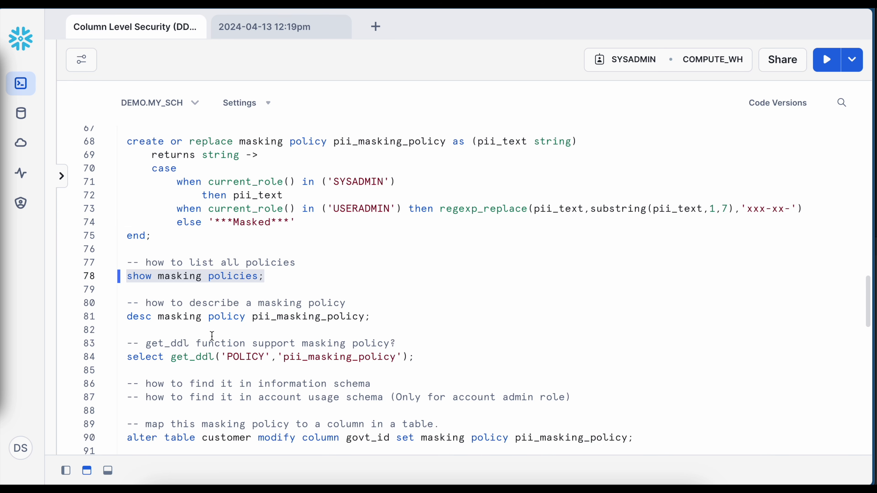
Run desc masking policy pii_masking_policy, inspect its signature and body values, and hide the results
{"action": "left_click_drag", "start_coordinate": [391, 320], "coordinate": [121, 318]}
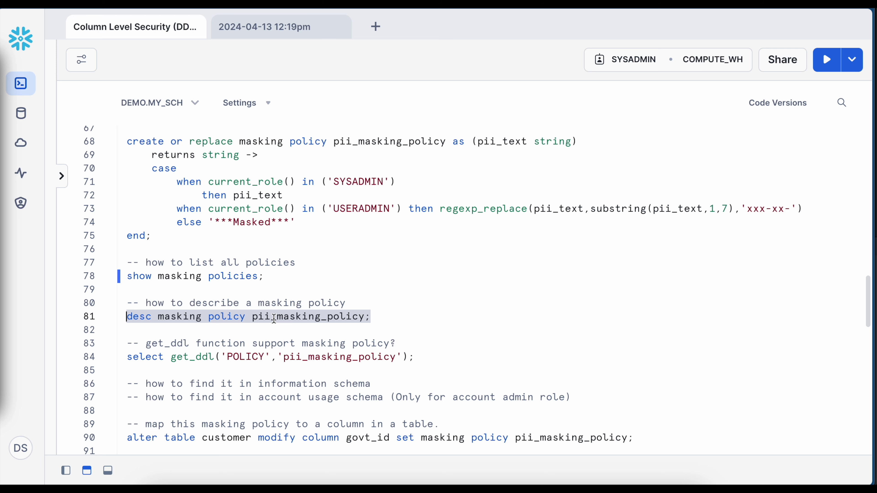
{"action": "left_click", "coordinate": [826, 59]}
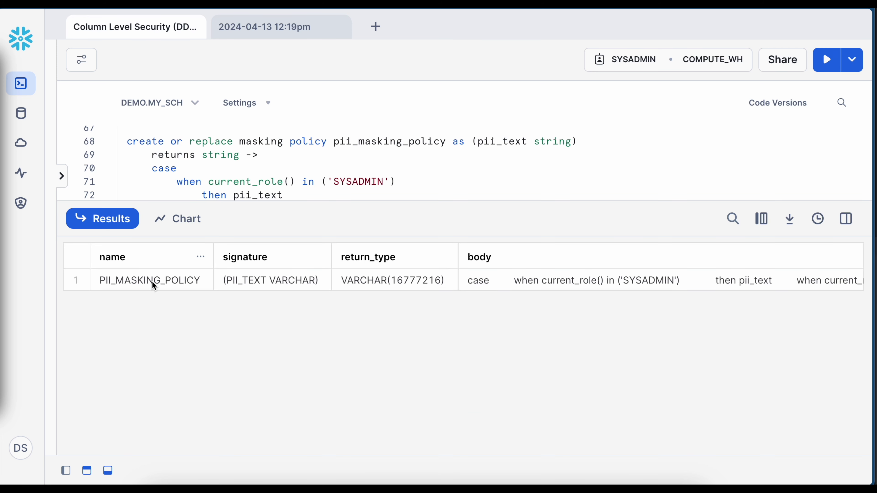
{"action": "left_click", "coordinate": [252, 284]}
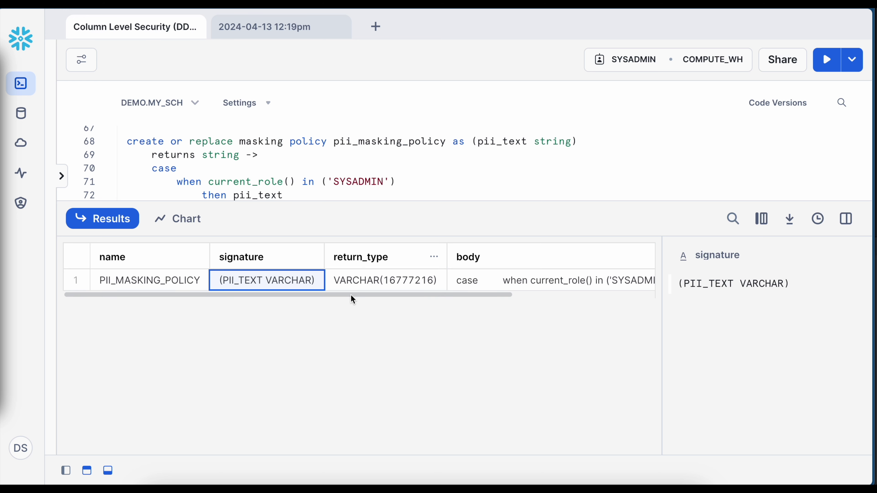
{"action": "left_click_drag", "start_coordinate": [354, 295], "coordinate": [464, 296]}
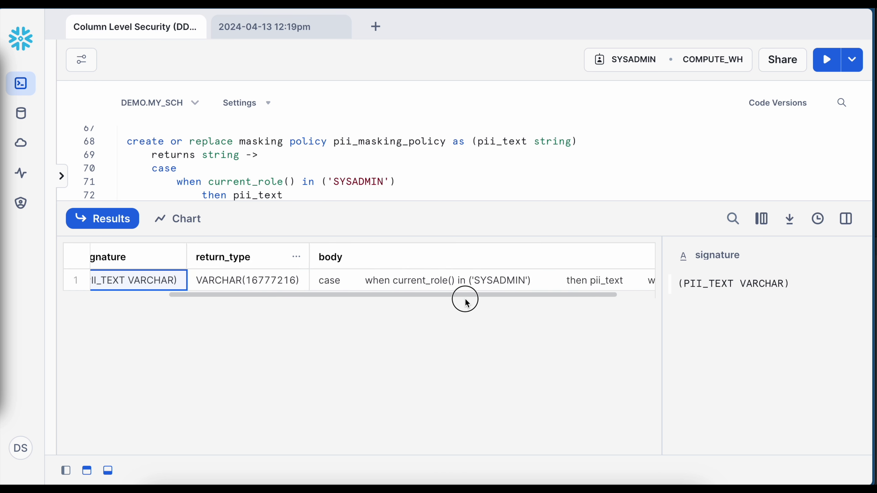
{"action": "left_click", "coordinate": [457, 284]}
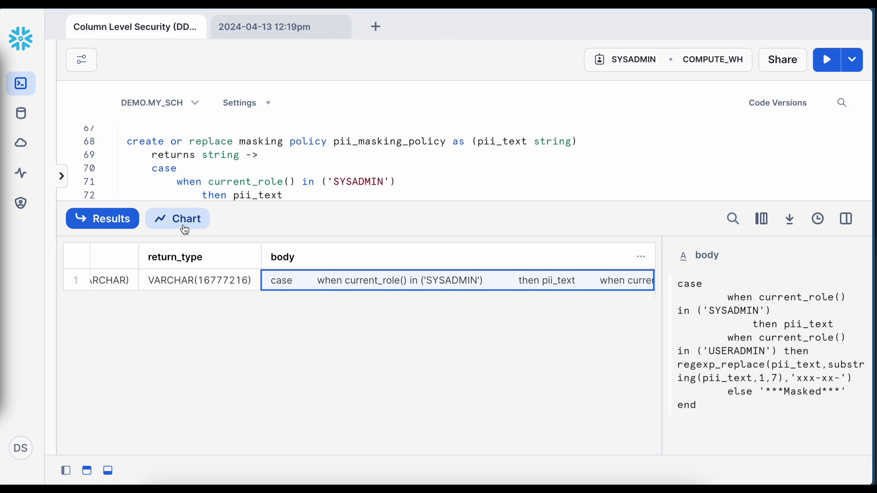
{"action": "left_click", "coordinate": [114, 219]}
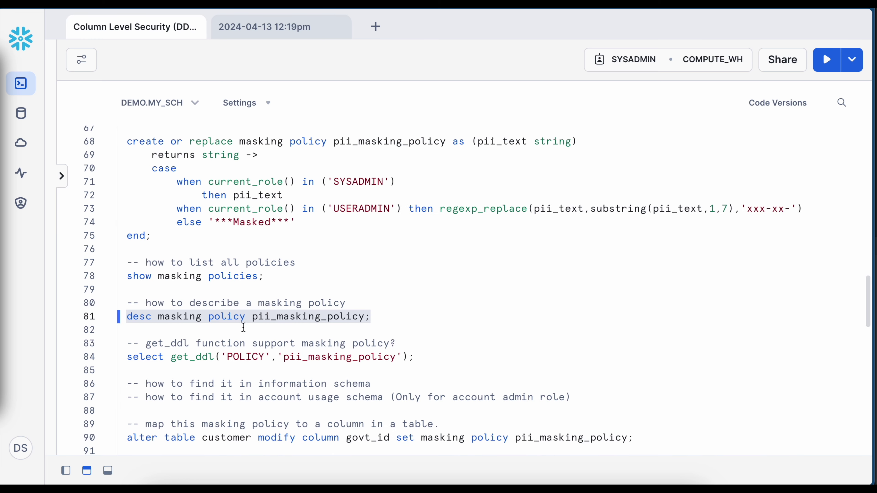
Run the get_ddl query for the POLICY object pii_masking_policy and read its full DDL in an enlarged cell view
{"action": "double_click", "coordinate": [183, 360]}
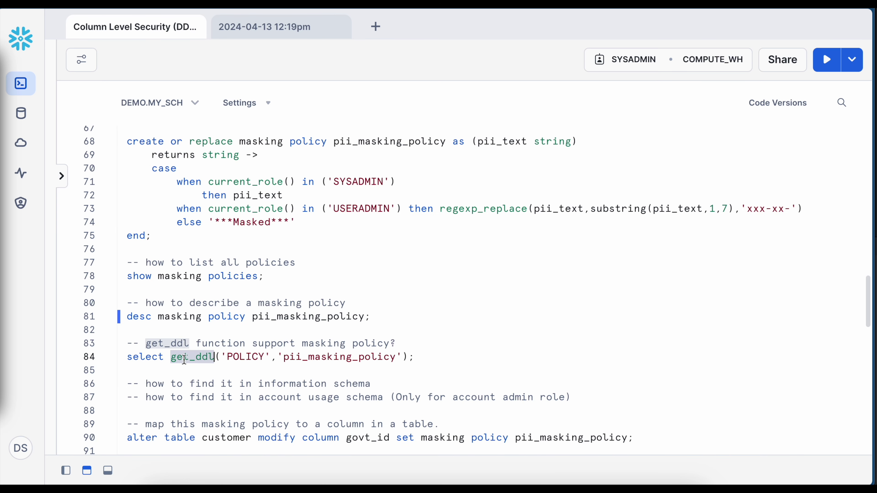
{"action": "double_click", "coordinate": [239, 358]}
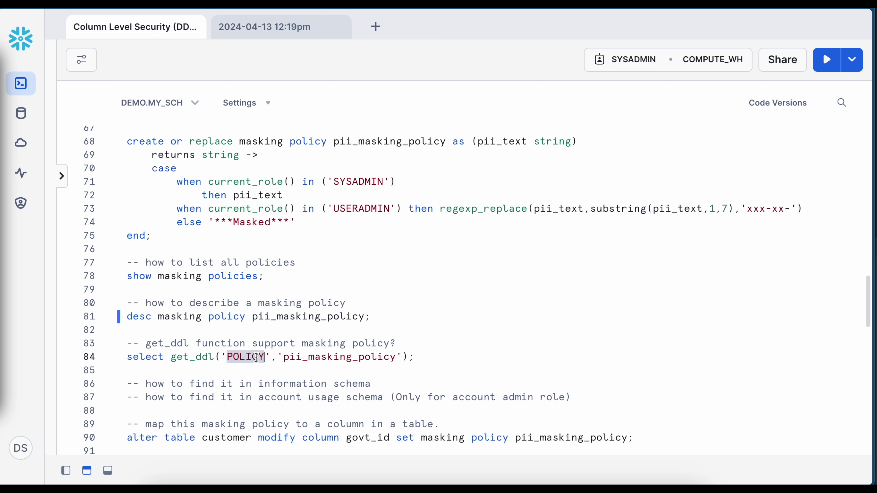
{"action": "double_click", "coordinate": [317, 359]}
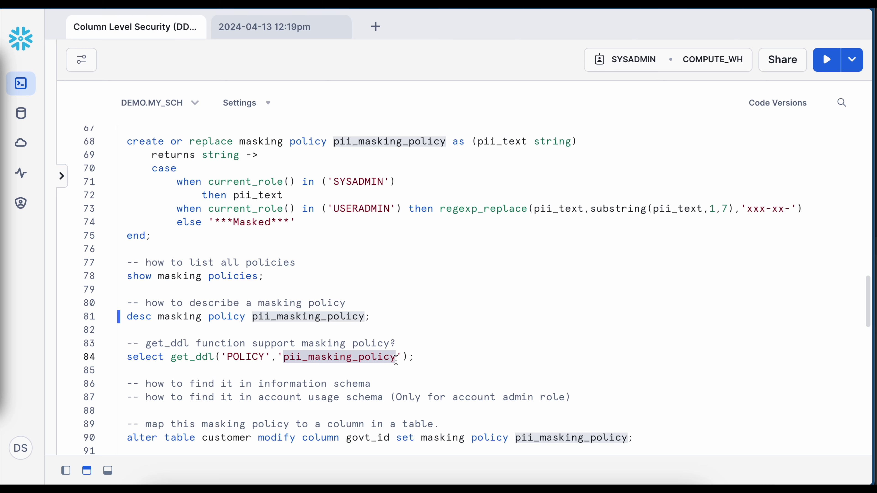
{"action": "left_click_drag", "start_coordinate": [432, 360], "coordinate": [111, 365]}
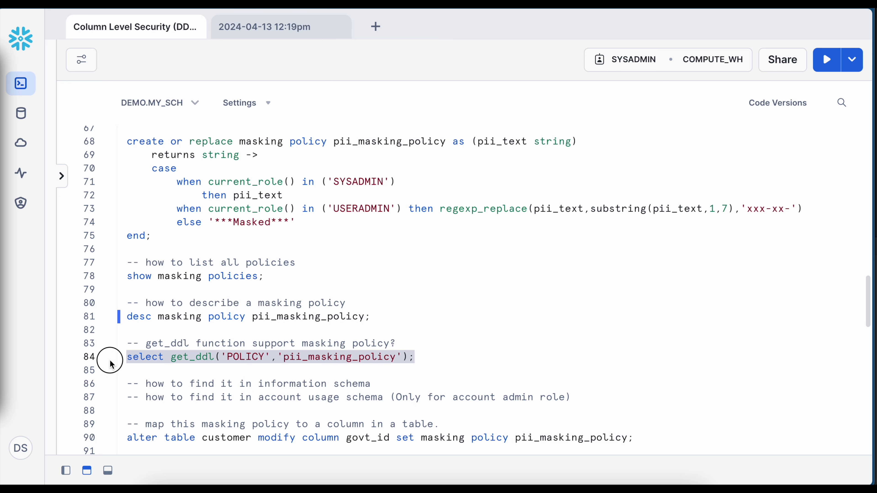
{"action": "left_click", "coordinate": [828, 60]}
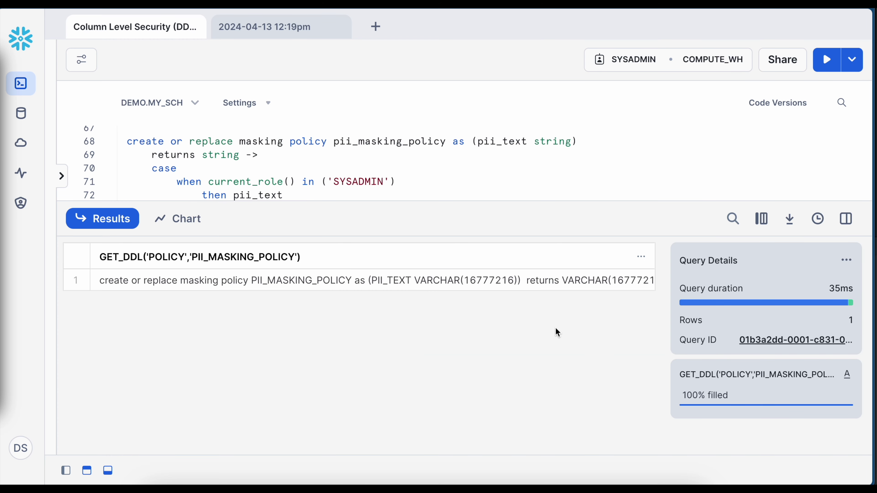
{"action": "left_click", "coordinate": [492, 280]}
{"action": "left_click_drag", "start_coordinate": [662, 320], "coordinate": [427, 320]}
{"action": "left_click_drag", "start_coordinate": [431, 227], "coordinate": [849, 436]}
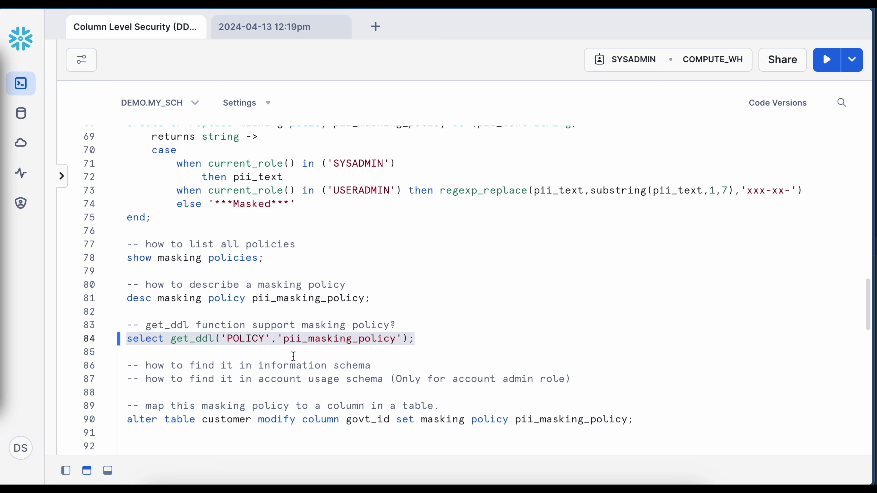
Look through the INFORMATION_SCHEMA views of the DEMO database in the database object browser
{"action": "left_click_drag", "start_coordinate": [146, 367], "coordinate": [372, 369]}
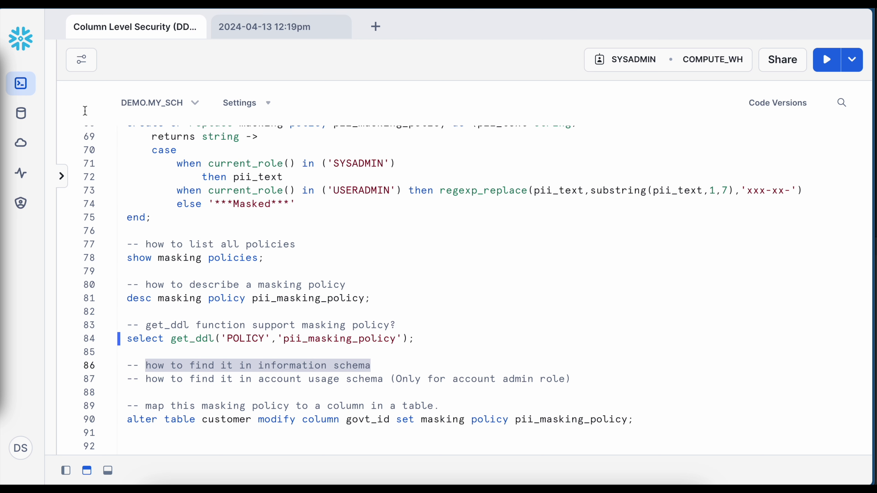
{"action": "left_click", "coordinate": [27, 117]}
{"action": "left_click", "coordinate": [197, 81]}
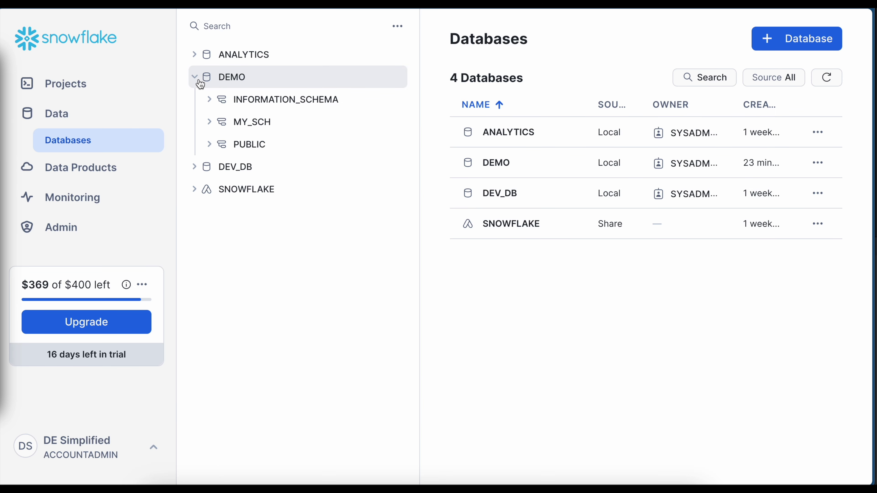
{"action": "left_click", "coordinate": [213, 102]}
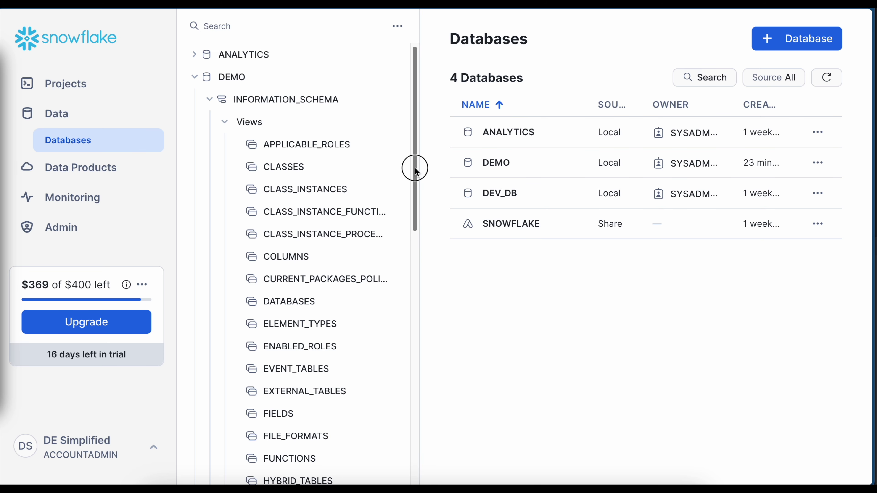
{"action": "left_click_drag", "start_coordinate": [415, 169], "coordinate": [417, 227]}
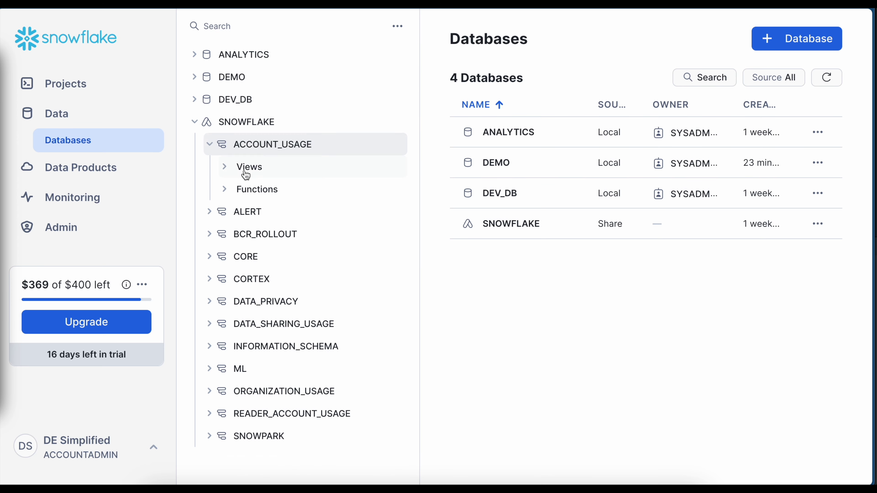
Find the POLICY_REFERENCES view in the SNOWFLAKE database's ACCOUNT_USAGE schema and open its details
{"action": "left_click", "coordinate": [226, 173]}
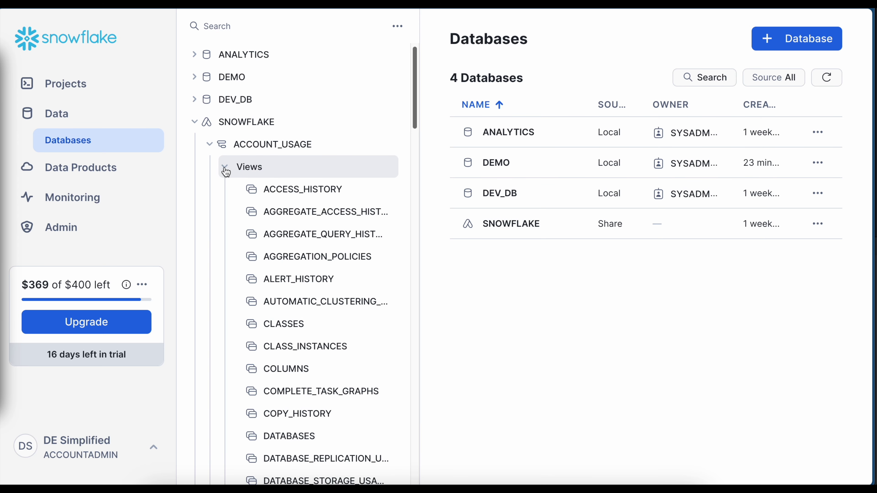
{"action": "left_click_drag", "start_coordinate": [415, 116], "coordinate": [417, 308]}
{"action": "left_click_drag", "start_coordinate": [248, 207], "coordinate": [360, 208]}
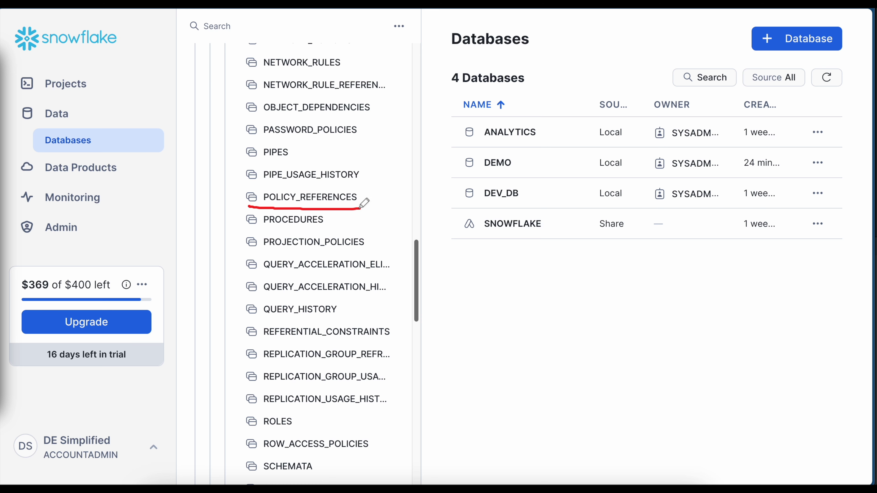
{"action": "left_click_drag", "start_coordinate": [38, 466], "coordinate": [116, 467]}
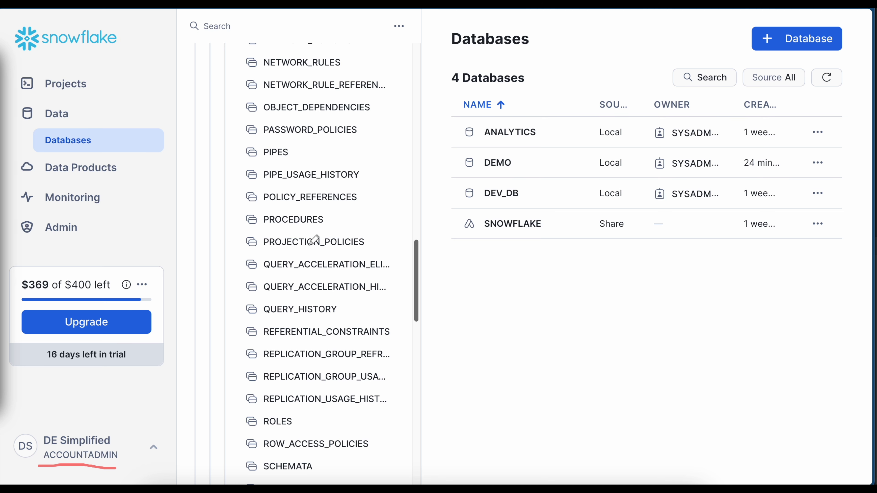
{"action": "left_click", "coordinate": [309, 203]}
{"action": "left_click_drag", "start_coordinate": [417, 205], "coordinate": [233, 207]}
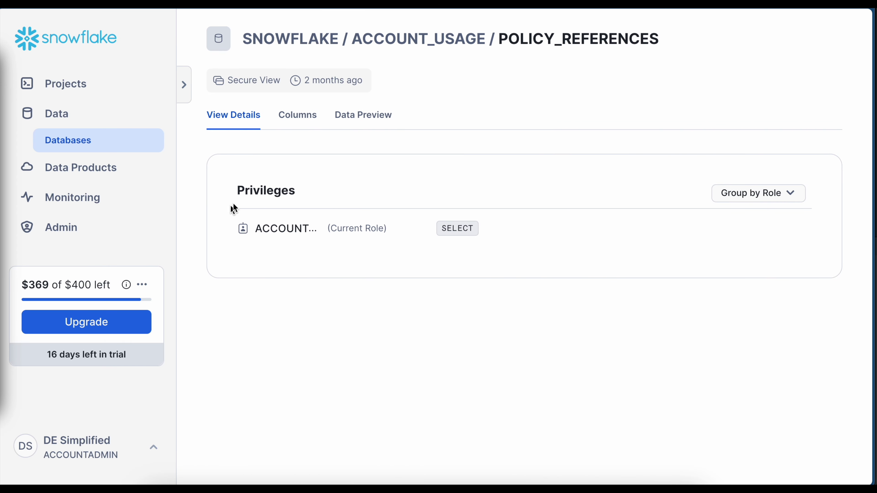
List the columns of POLICY_REFERENCES sorted by ordinal and examine the policy columns from POLICY_DB to POLICY_KIND
{"action": "left_click", "coordinate": [301, 116]}
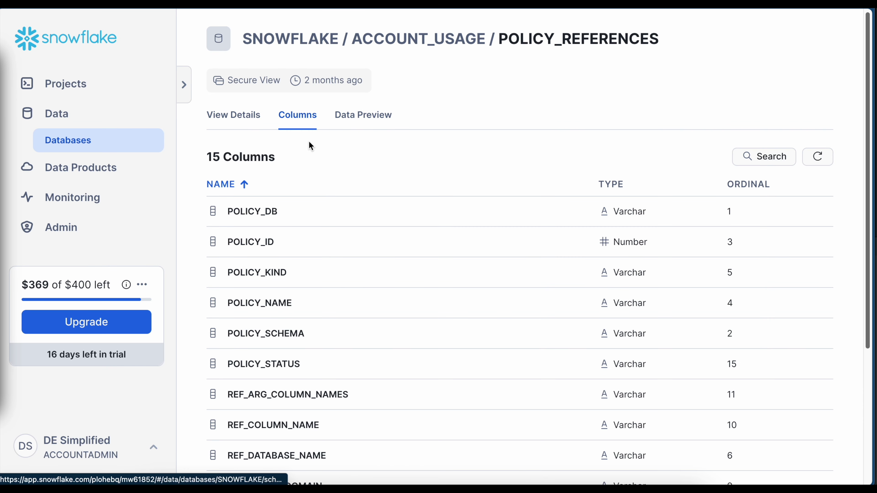
{"action": "left_click", "coordinate": [754, 188]}
{"action": "mouse_move", "coordinate": [200, 140]}
{"action": "left_mouse_down"}
{"action": "mouse_move", "coordinate": [313, 217]}
{"action": "mouse_move", "coordinate": [334, 476]}
{"action": "left_mouse_up"}
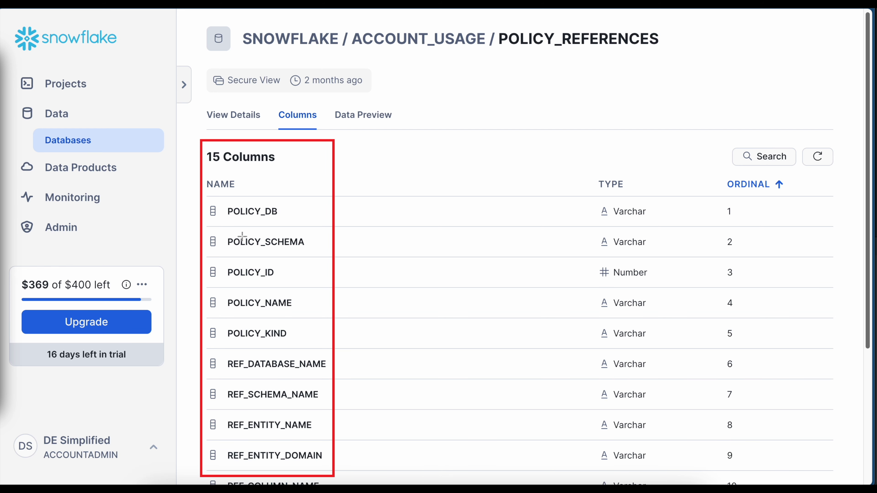
{"action": "left_click_drag", "start_coordinate": [219, 221], "coordinate": [278, 223]}
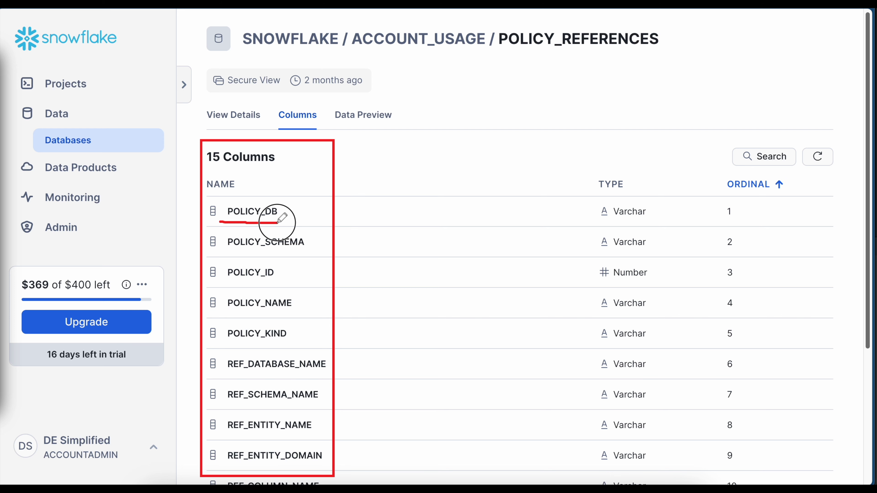
{"action": "left_click_drag", "start_coordinate": [226, 257], "coordinate": [309, 257]}
{"action": "left_click_drag", "start_coordinate": [226, 286], "coordinate": [290, 286]}
{"action": "left_click_drag", "start_coordinate": [216, 315], "coordinate": [303, 315]}
{"action": "left_click_drag", "start_coordinate": [226, 345], "coordinate": [285, 344]}
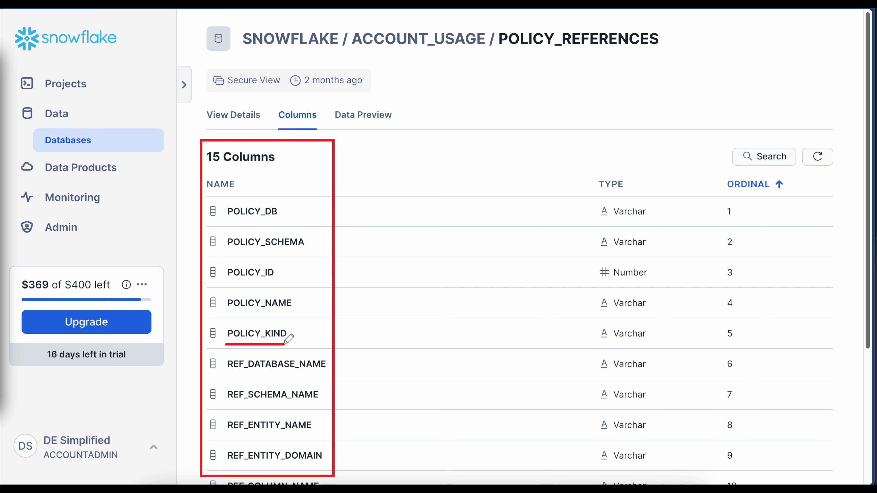
Open the data preview of the POLICY_REFERENCES view and examine its columns
{"action": "left_click", "coordinate": [355, 115]}
{"action": "mouse_move", "coordinate": [635, 184]}
{"action": "left_mouse_down"}
{"action": "mouse_move", "coordinate": [645, 184]}
{"action": "mouse_move", "coordinate": [654, 220]}
{"action": "mouse_move", "coordinate": [656, 275]}
{"action": "left_mouse_up"}
{"action": "mouse_move", "coordinate": [554, 179]}
{"action": "left_mouse_down"}
{"action": "mouse_move", "coordinate": [538, 221]}
{"action": "mouse_move", "coordinate": [540, 276]}
{"action": "left_mouse_up"}
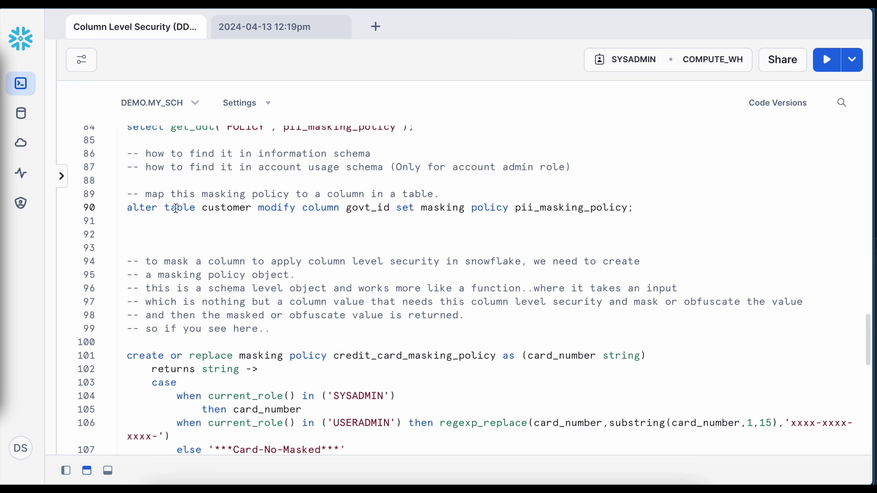
Run the alter table statement that sets pii_masking_policy on the customer table's govt_id column
{"action": "double_click", "coordinate": [228, 208]}
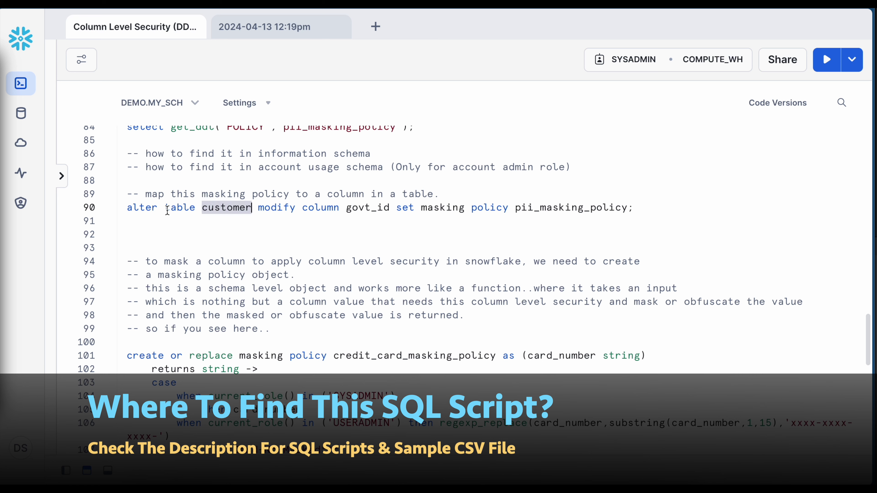
{"action": "double_click", "coordinate": [436, 209]}
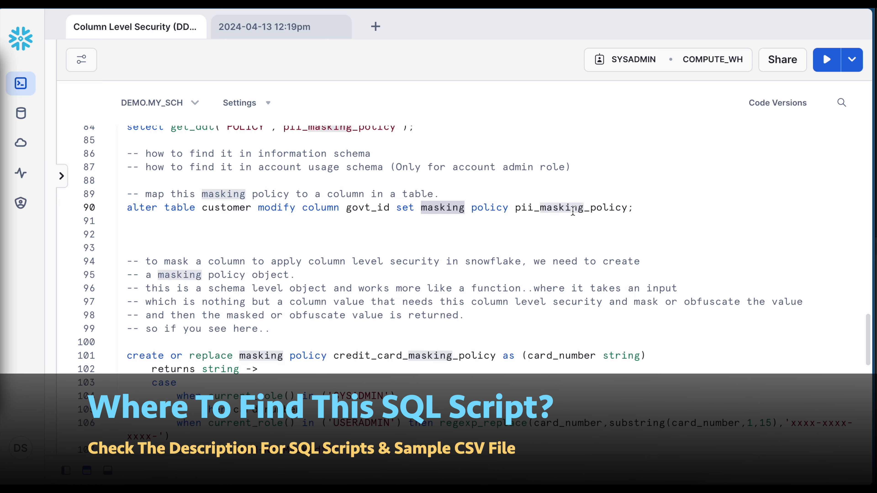
{"action": "double_click", "coordinate": [356, 209]}
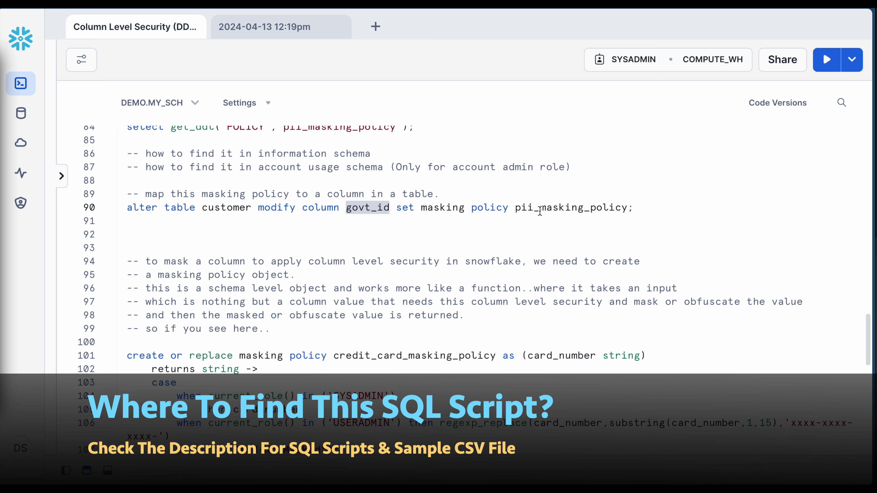
{"action": "left_click_drag", "start_coordinate": [645, 209], "coordinate": [113, 204]}
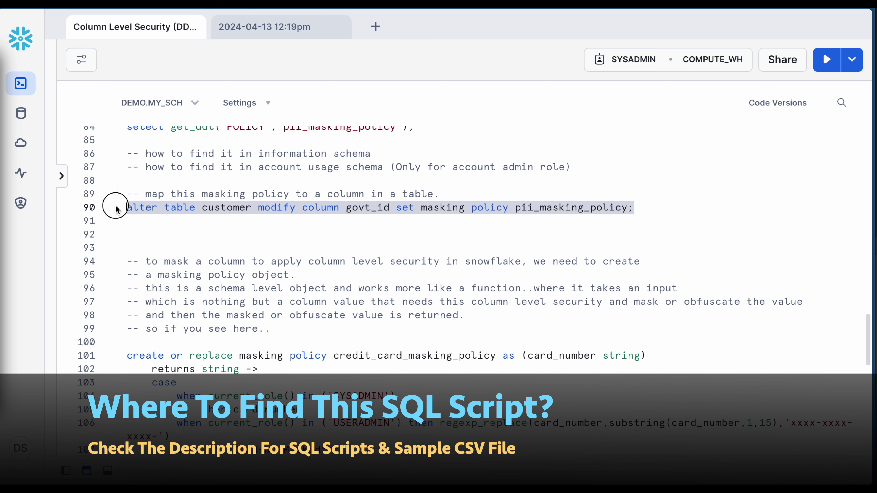
{"action": "left_click", "coordinate": [833, 68]}
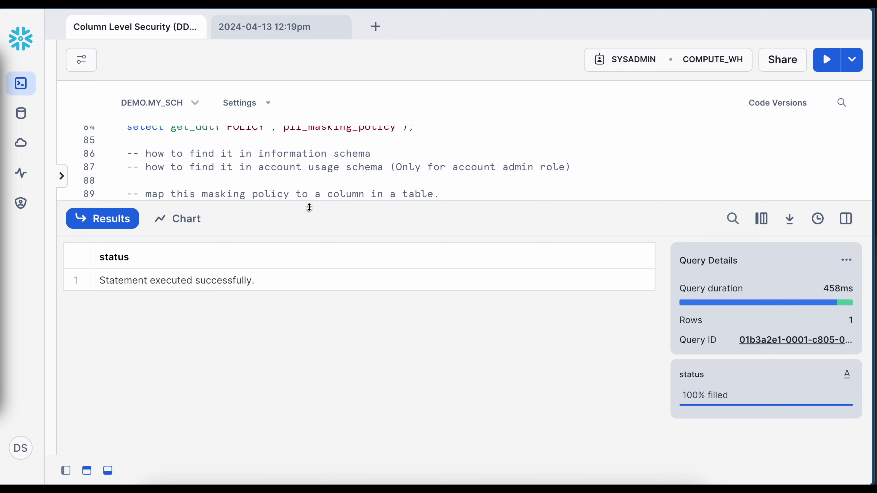
Describe the customer table with desc table customer and examine the policy name column of the result
{"action": "left_click", "coordinate": [119, 221]}
{"action": "scroll", "coordinate": [328, 231], "scroll_direction": "up", "scroll_amount": 5}
{"action": "scroll", "coordinate": [328, 230], "scroll_direction": "up", "scroll_amount": 15}
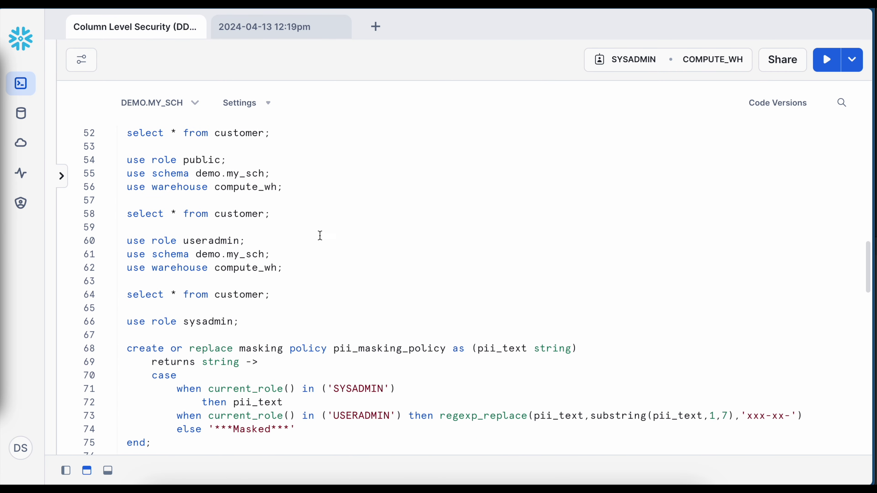
{"action": "scroll", "coordinate": [255, 313], "scroll_direction": "up", "scroll_amount": 10}
{"action": "left_click_drag", "start_coordinate": [253, 162], "coordinate": [110, 168]}
{"action": "left_click", "coordinate": [826, 60]}
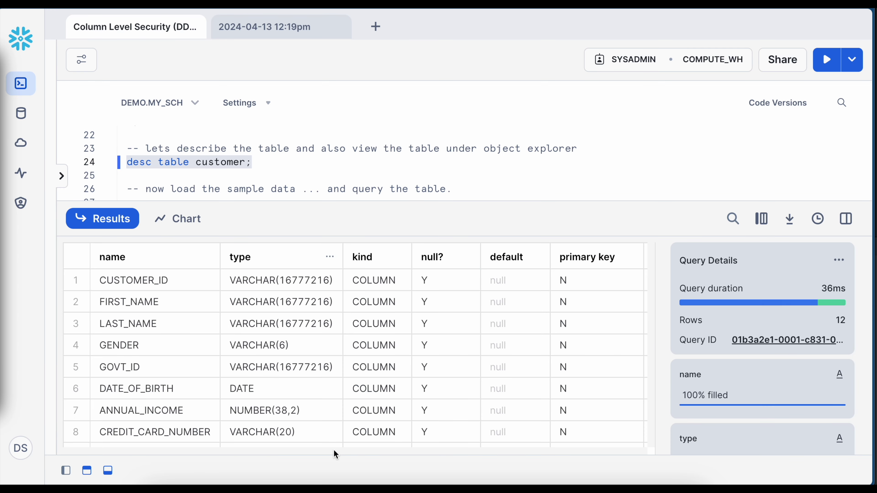
{"action": "left_click", "coordinate": [846, 219]}
{"action": "left_click_drag", "start_coordinate": [421, 451], "coordinate": [720, 452]}
{"action": "left_click_drag", "start_coordinate": [545, 224], "coordinate": [751, 390]}
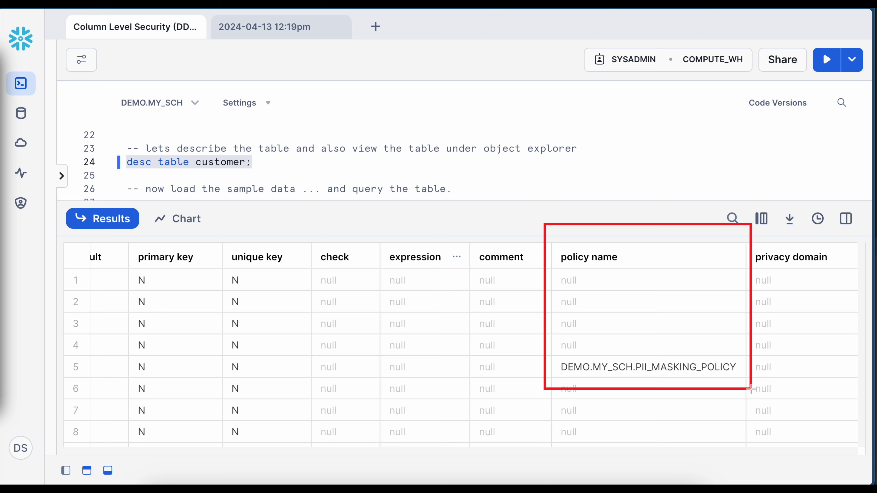
Open the CUSTOMER table of the DEMO database's MY_SCH schema in the database object browser and look at its columns
{"action": "left_click", "coordinate": [22, 118]}
{"action": "left_click", "coordinate": [195, 82]}
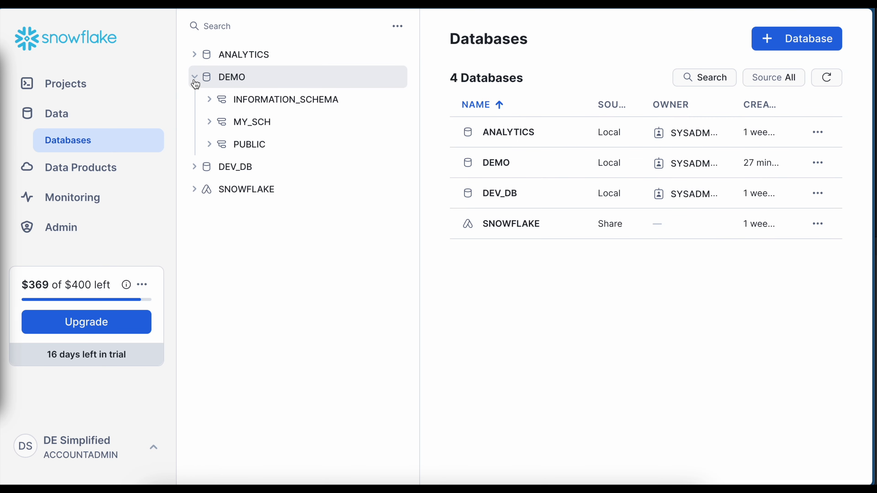
{"action": "left_click", "coordinate": [209, 122]}
{"action": "left_click", "coordinate": [238, 144]}
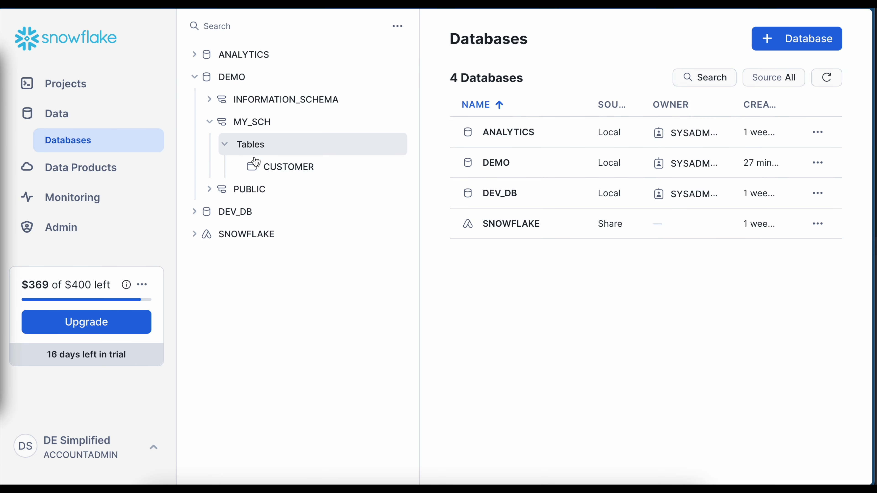
{"action": "left_click", "coordinate": [255, 163]}
{"action": "left_click", "coordinate": [542, 115]}
{"action": "left_click_drag", "start_coordinate": [420, 156], "coordinate": [208, 161]}
{"action": "left_click", "coordinate": [428, 185]}
{"action": "left_click", "coordinate": [709, 342]}
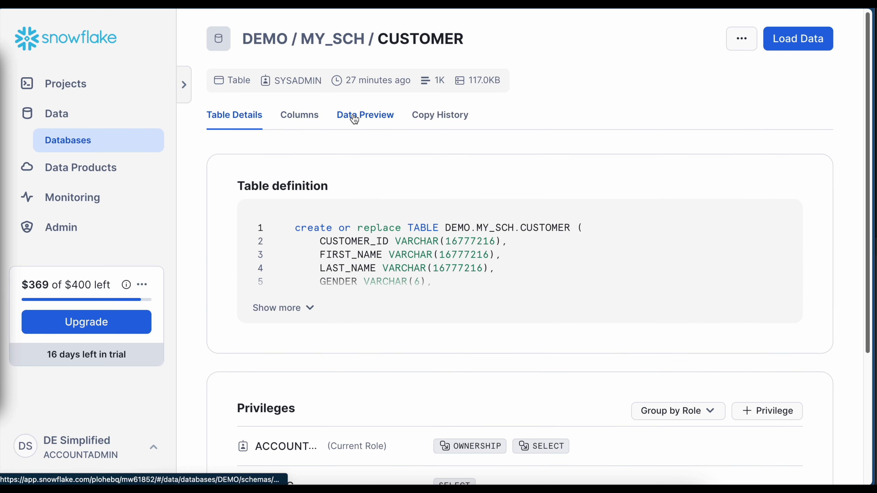
Preview the CUSTOMER table's data under the ACCOUNTADMIN role and examine the GOVT_ID column
{"action": "left_click", "coordinate": [354, 118]}
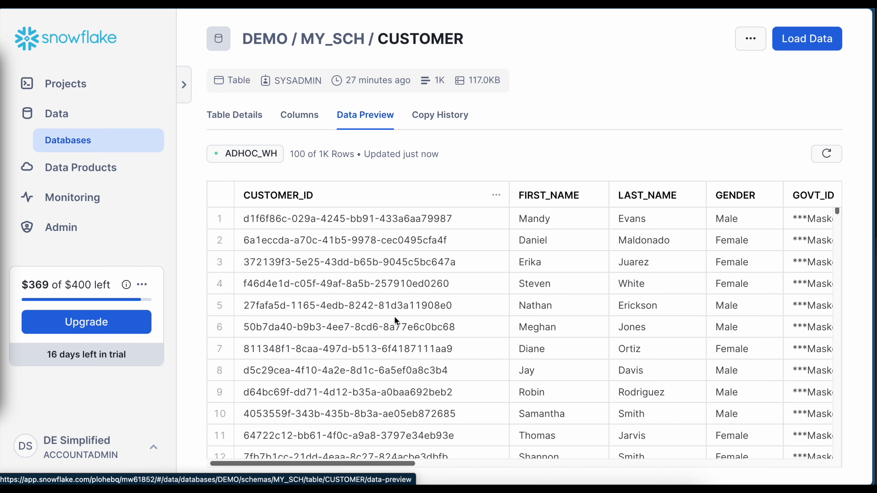
{"action": "left_click_drag", "start_coordinate": [393, 463], "coordinate": [409, 464]}
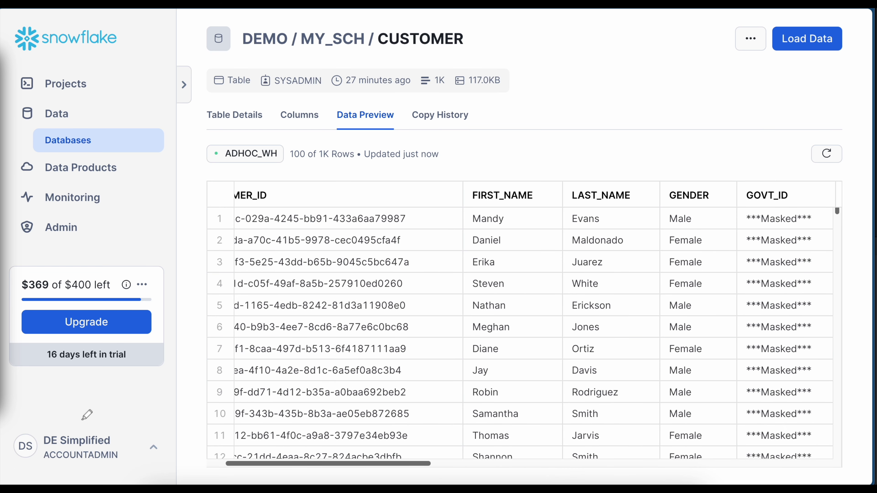
{"action": "left_click_drag", "start_coordinate": [80, 421], "coordinate": [76, 422]}
{"action": "mouse_move", "coordinate": [83, 427]}
{"action": "left_mouse_down"}
{"action": "mouse_move", "coordinate": [90, 418]}
{"action": "mouse_move", "coordinate": [84, 430]}
{"action": "left_mouse_up"}
{"action": "left_click_drag", "start_coordinate": [748, 206], "coordinate": [786, 206]}
{"action": "left_click_drag", "start_coordinate": [444, 464], "coordinate": [482, 472]}
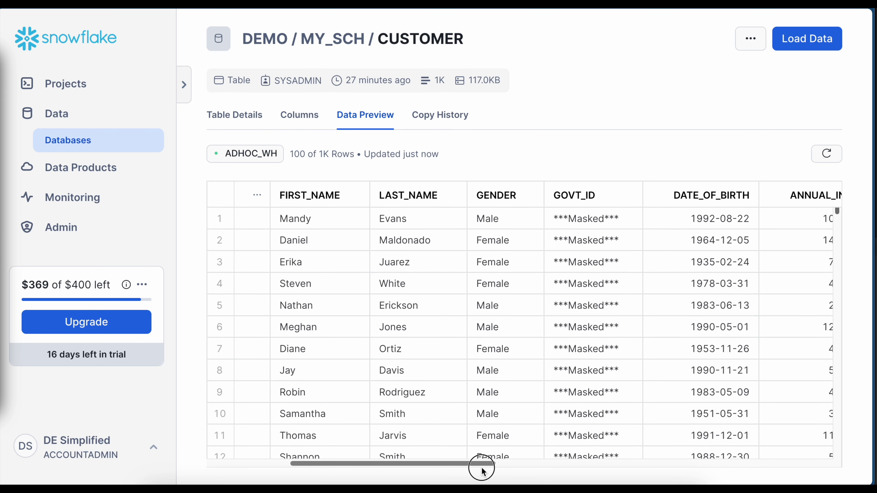
Switch the account role to PUBLIC, preview the CUSTOMER data on the COMPUTE_WH warehouse, and examine the GOVT_ID column
{"action": "left_click", "coordinate": [154, 449]}
{"action": "mouse_move", "coordinate": [139, 173]}
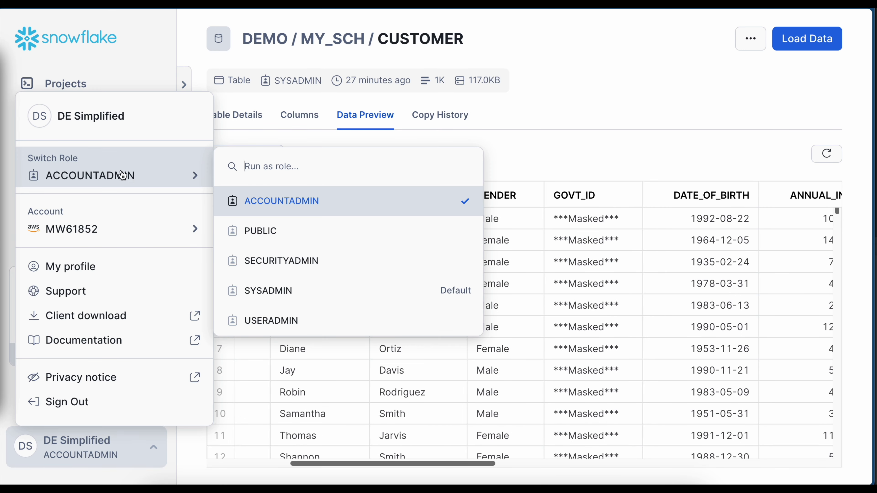
{"action": "left_click", "coordinate": [271, 235]}
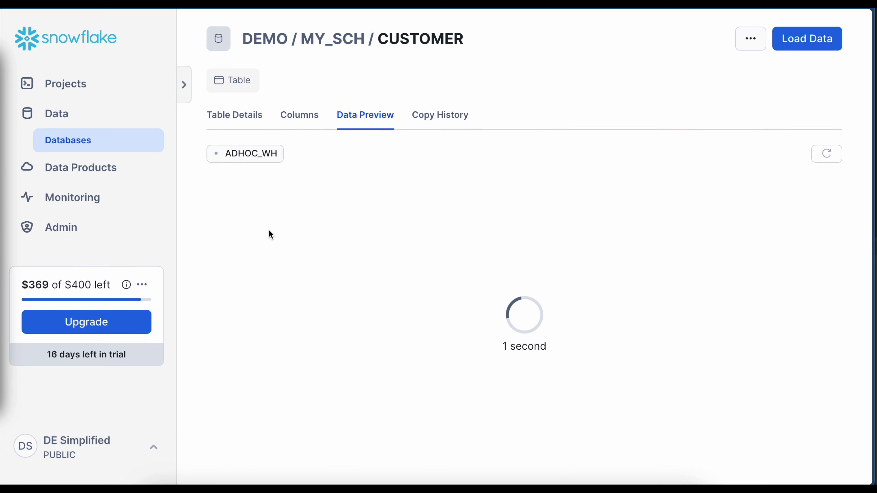
{"action": "left_click", "coordinate": [270, 157]}
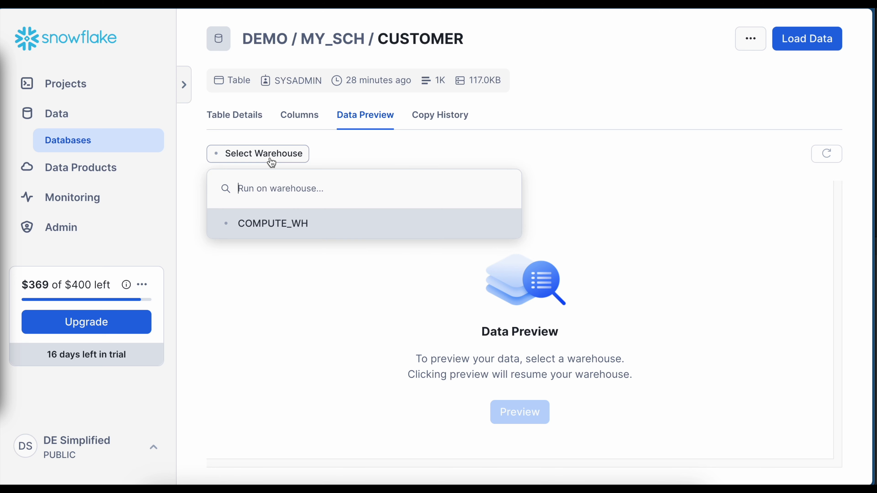
{"action": "left_click", "coordinate": [270, 230]}
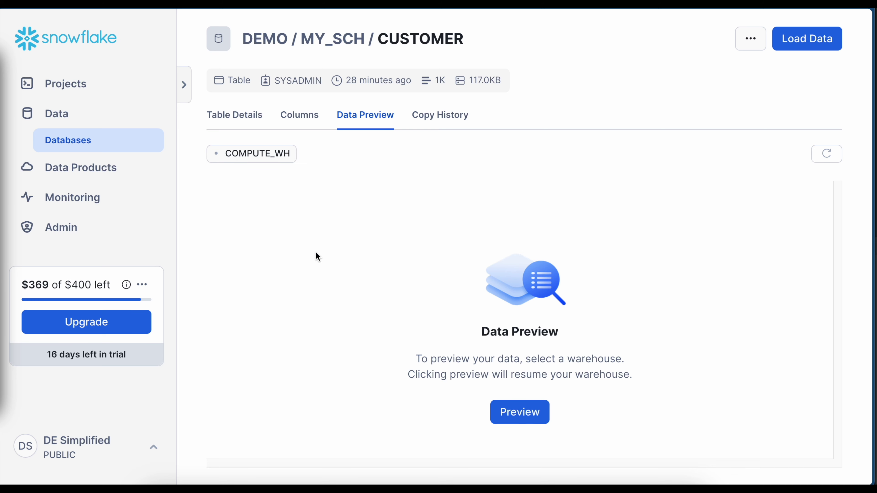
{"action": "left_click", "coordinate": [524, 415]}
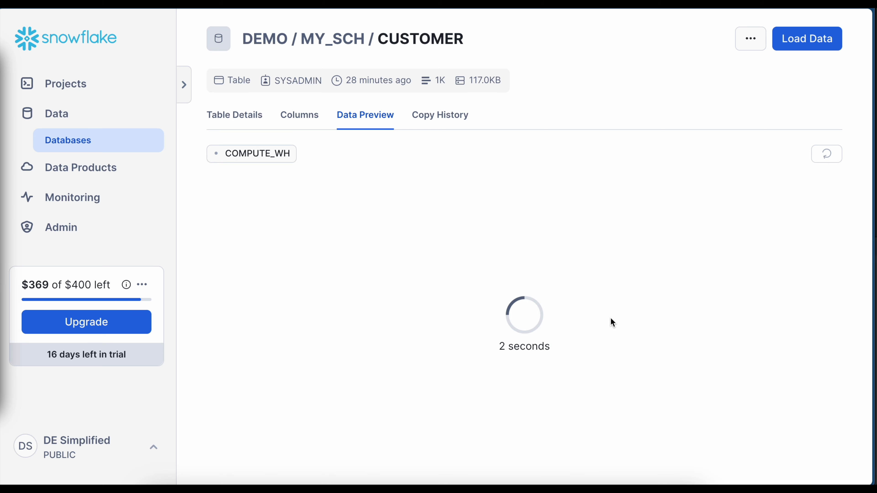
{"action": "scroll", "coordinate": [608, 328], "scroll_direction": "right", "scroll_amount": 3}
{"action": "left_click_drag", "start_coordinate": [503, 171], "coordinate": [616, 456]}
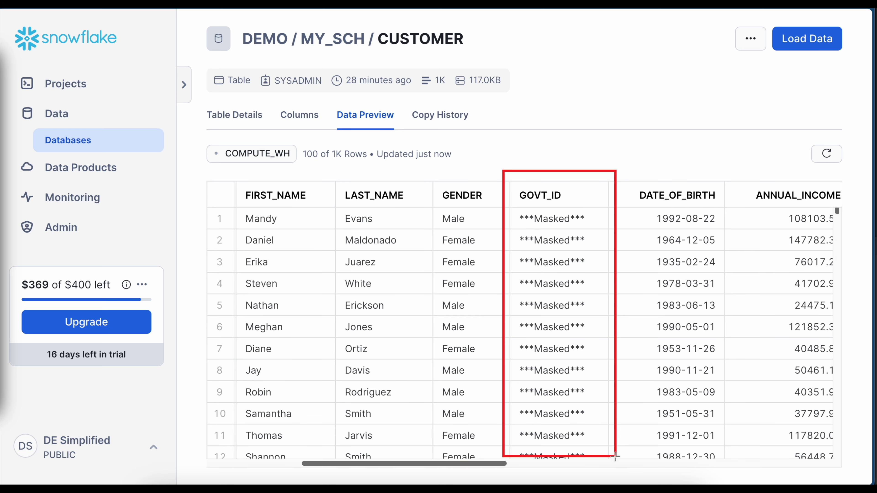
Switch the account role to USERADMIN and examine the GOVT_ID column in the CUSTOMER data preview
{"action": "left_click", "coordinate": [151, 447]}
{"action": "mouse_move", "coordinate": [102, 184]}
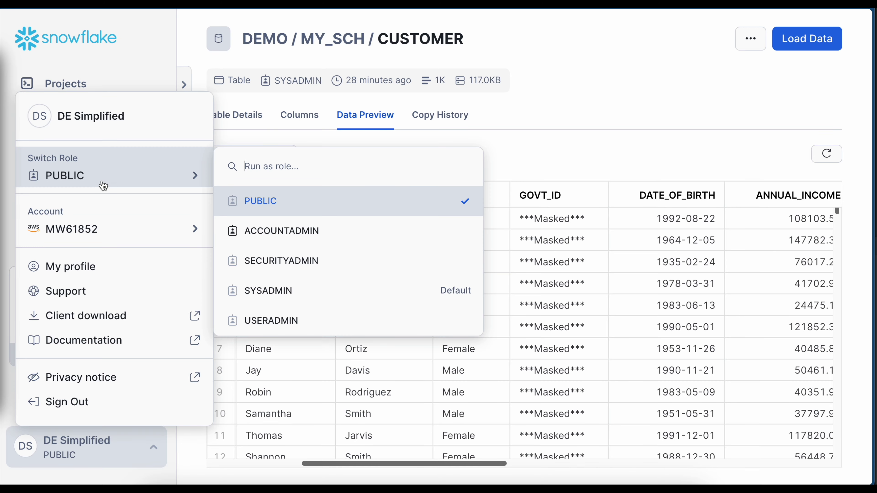
{"action": "left_click", "coordinate": [281, 321]}
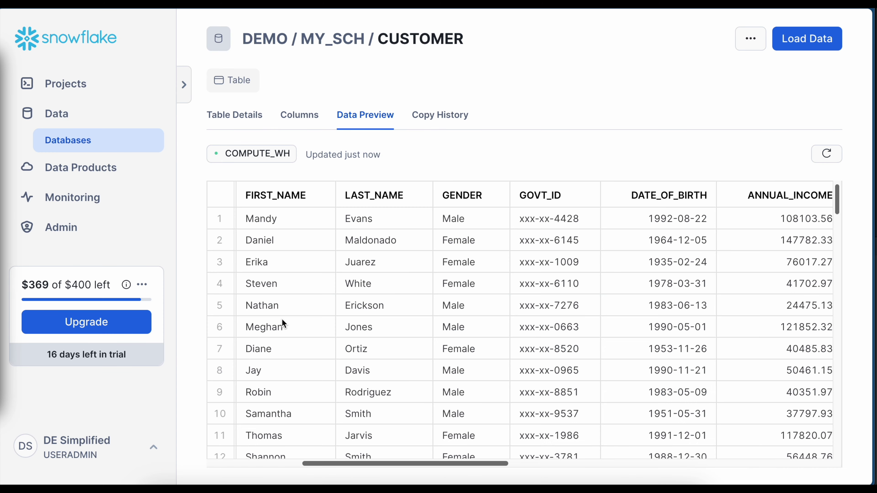
{"action": "left_click_drag", "start_coordinate": [502, 171], "coordinate": [609, 461]}
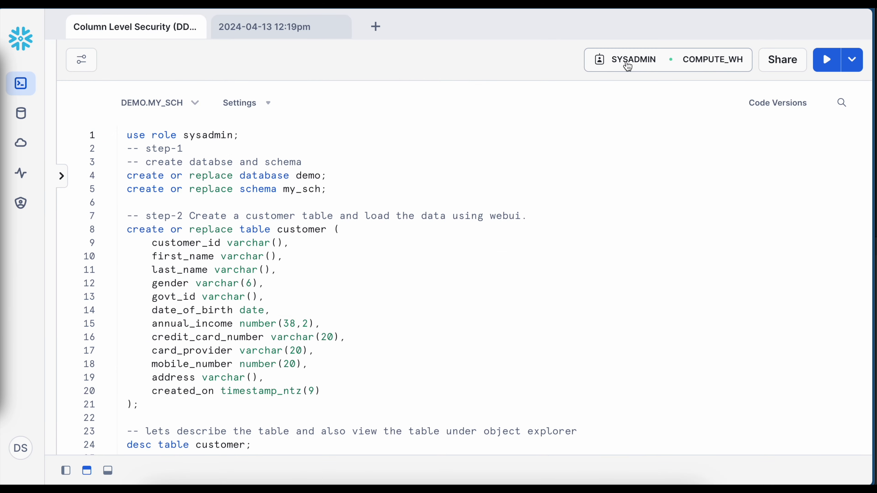
Set the worksheet role to USERADMIN and query all rows of demo.my_sch.customer to check the GOVT_ID values
{"action": "left_click", "coordinate": [628, 67]}
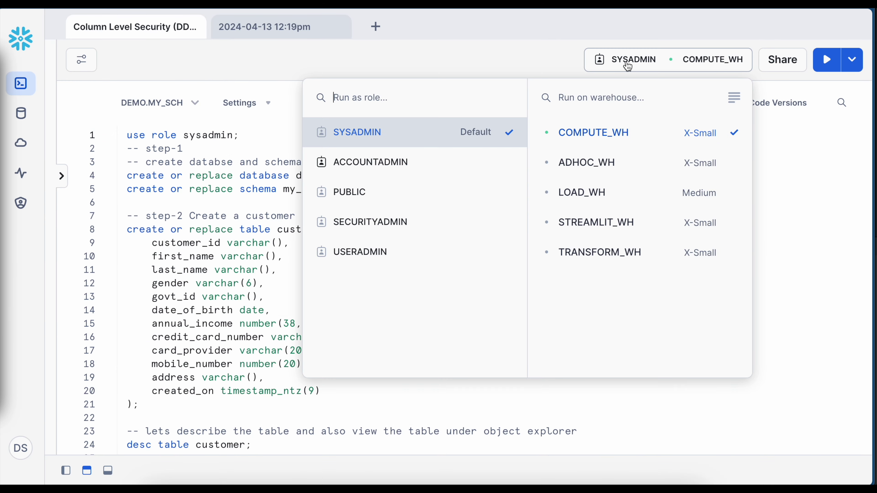
{"action": "left_click", "coordinate": [362, 260]}
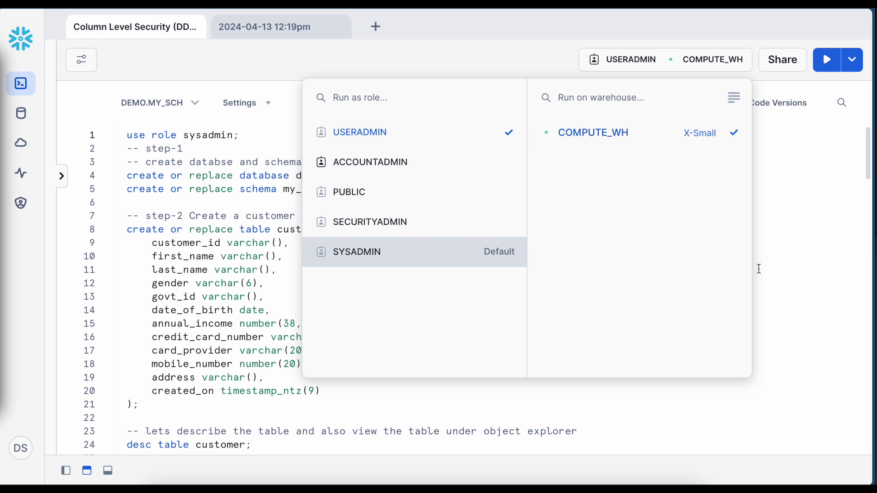
{"action": "scroll", "coordinate": [246, 329], "scroll_direction": "down", "scroll_amount": 5}
{"action": "left_click_drag", "start_coordinate": [346, 334], "coordinate": [113, 333]}
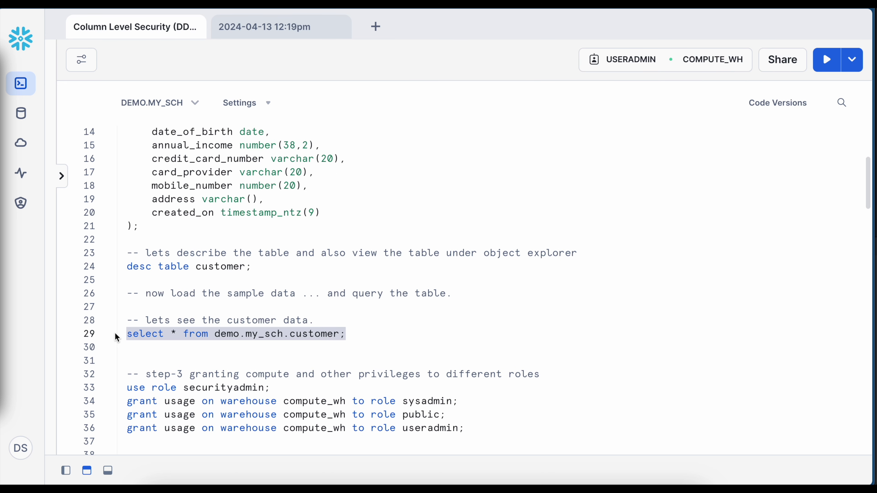
{"action": "left_click", "coordinate": [826, 59]}
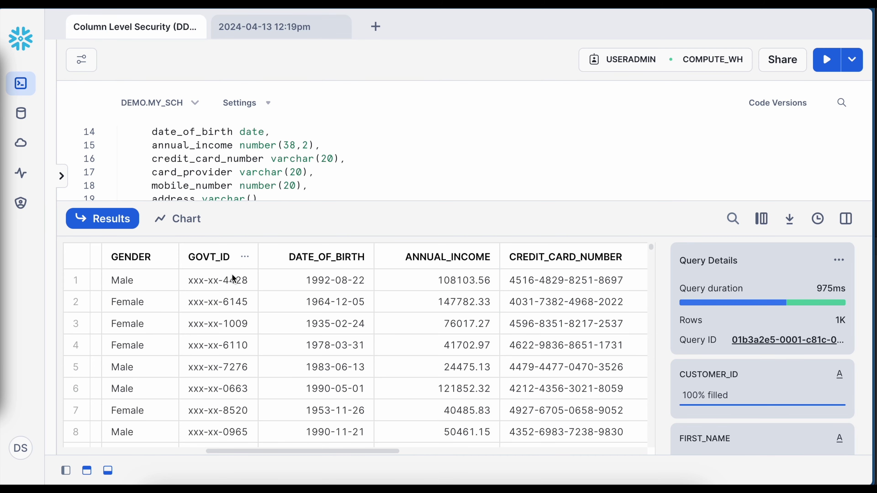
{"action": "left_click", "coordinate": [116, 225]}
{"action": "left_click_drag", "start_coordinate": [586, 72], "coordinate": [661, 74]}
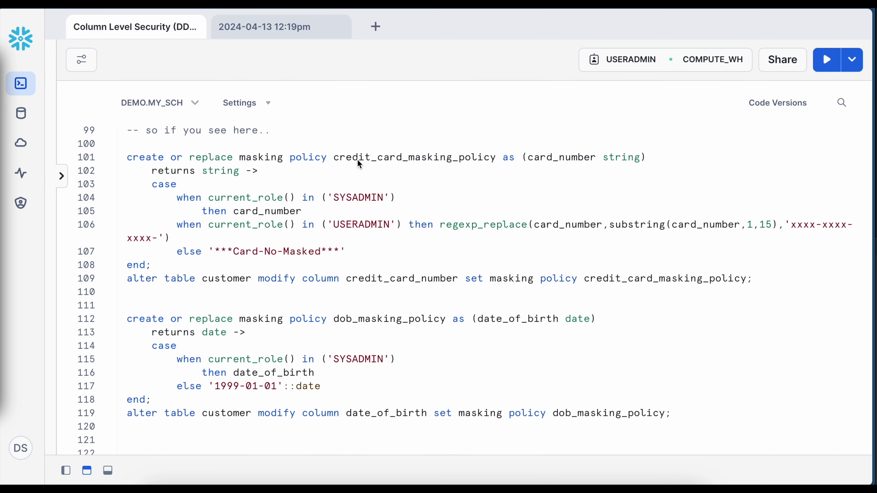
Examine the credit_card_masking_policy definition: its card_number string parameter, return type, SYSADMIN and USERADMIN branches, and the else value
{"action": "double_click", "coordinate": [358, 161]}
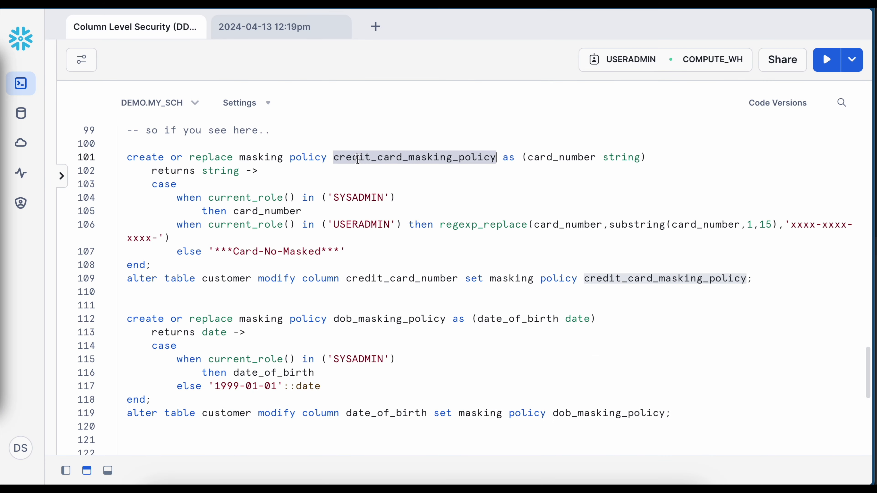
{"action": "double_click", "coordinate": [557, 158]}
{"action": "double_click", "coordinate": [621, 158]}
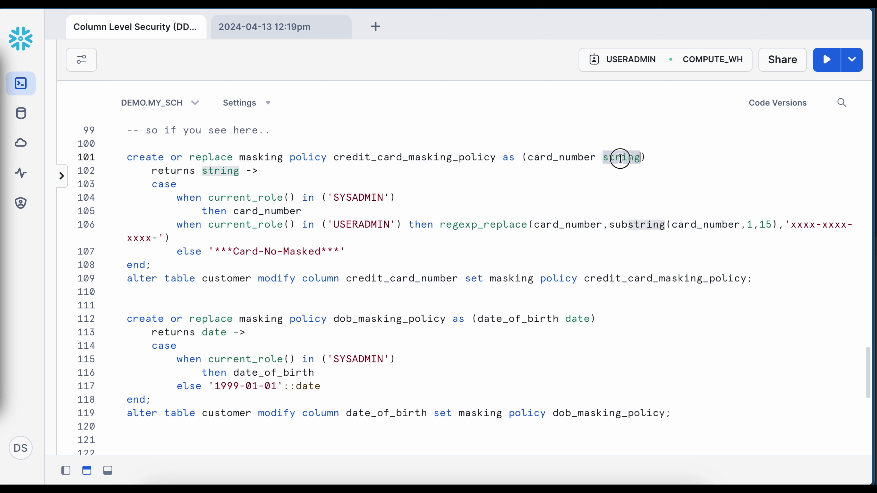
{"action": "left_click_drag", "start_coordinate": [147, 171], "coordinate": [280, 171]}
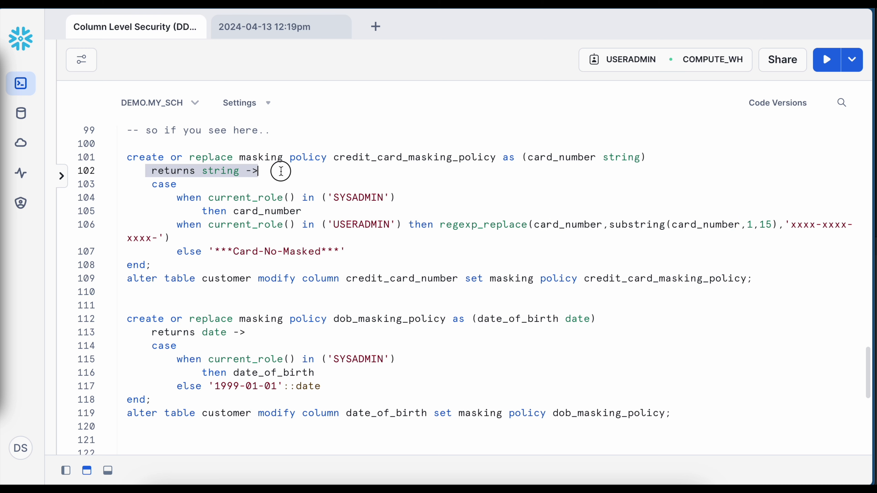
{"action": "double_click", "coordinate": [349, 198]}
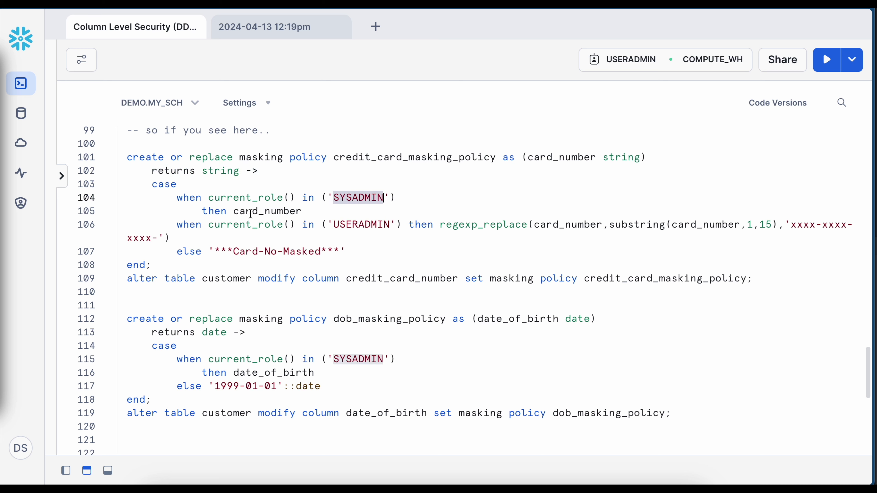
{"action": "double_click", "coordinate": [354, 225]}
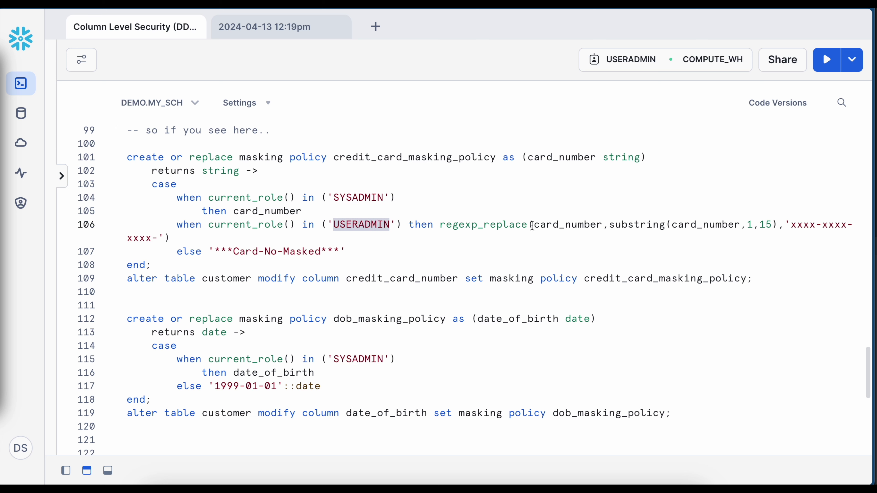
{"action": "left_click_drag", "start_coordinate": [747, 225], "coordinate": [773, 225]}
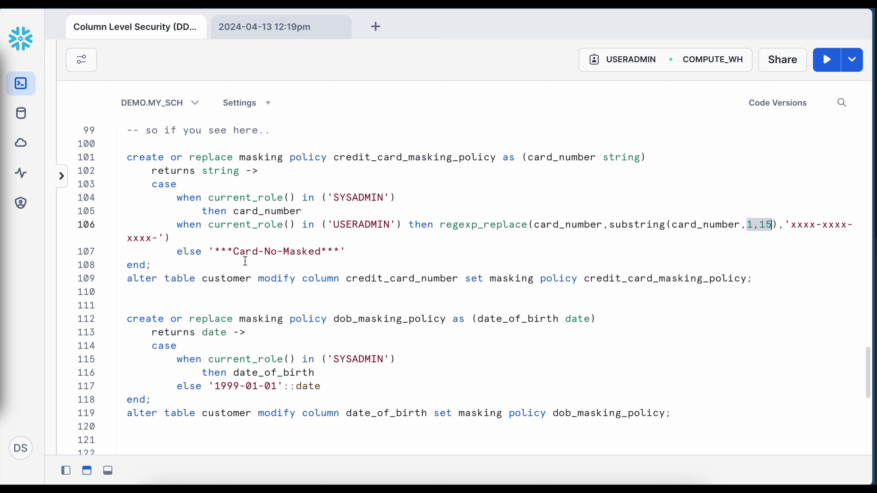
{"action": "left_click_drag", "start_coordinate": [215, 251], "coordinate": [340, 252]}
Try to create credit_card_masking_policy by running its full create or replace statement under the USERADMIN role
{"action": "left_click_drag", "start_coordinate": [152, 265], "coordinate": [126, 157]}
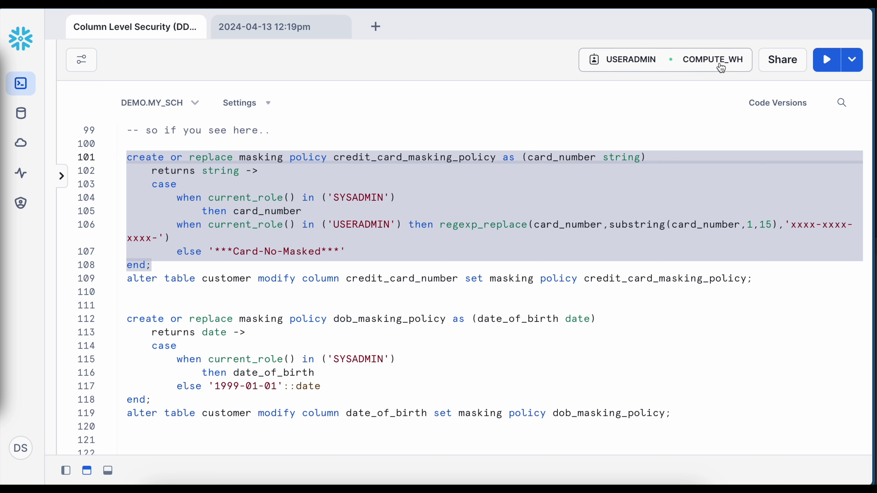
{"action": "left_click", "coordinate": [826, 60]}
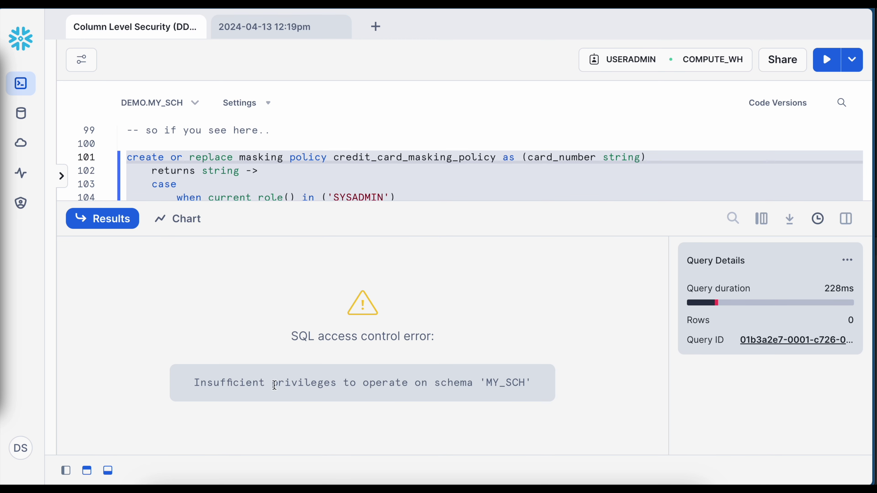
{"action": "left_click", "coordinate": [109, 223]}
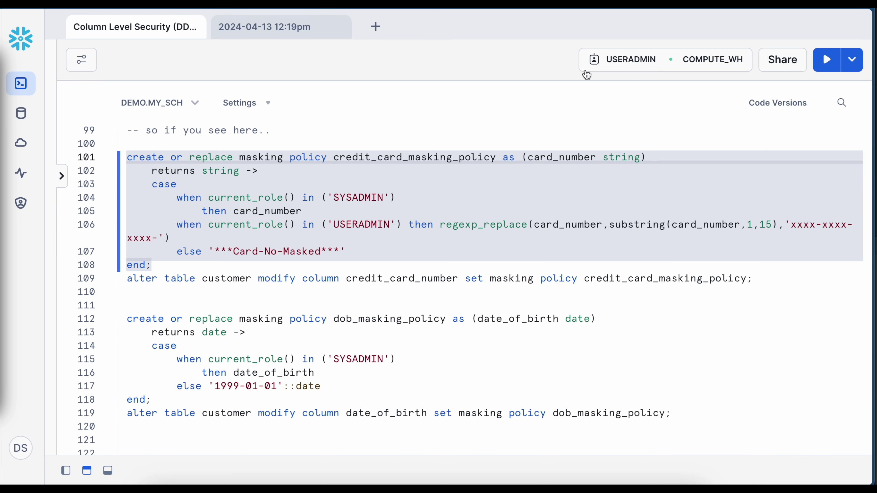
Set the worksheet role to SYSADMIN and run the create or replace statement for credit_card_masking_policy
{"action": "left_click", "coordinate": [623, 60]}
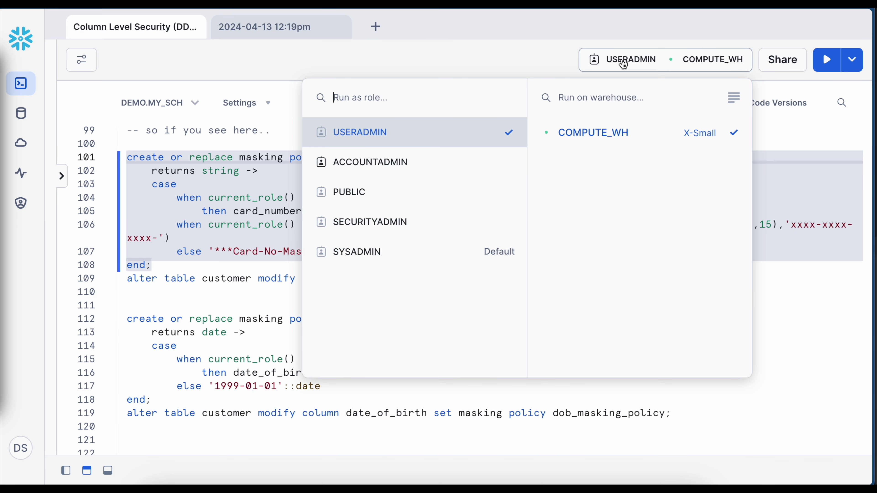
{"action": "left_click", "coordinate": [348, 251]}
{"action": "left_click", "coordinate": [801, 227]}
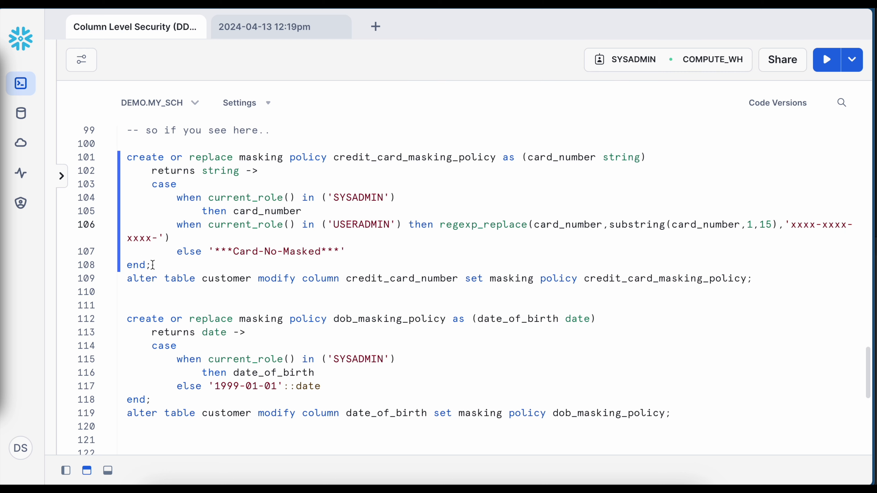
{"action": "left_click_drag", "start_coordinate": [152, 265], "coordinate": [119, 158]}
{"action": "left_click", "coordinate": [827, 59]}
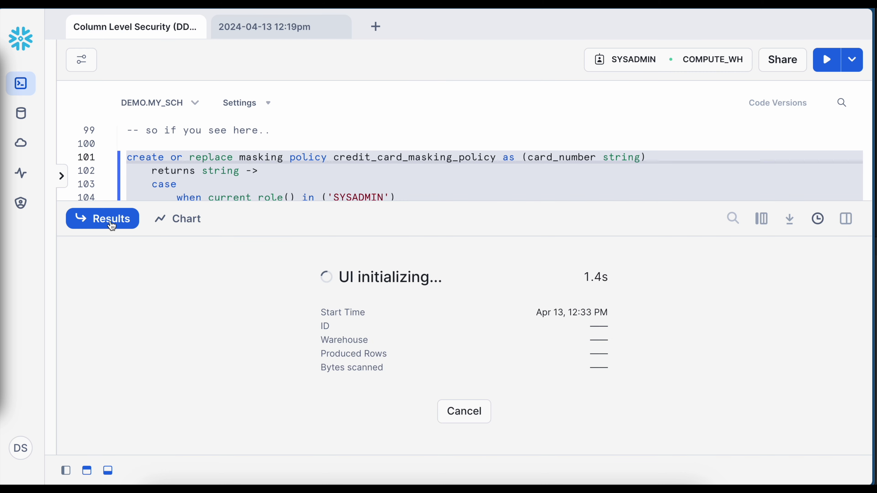
{"action": "left_click", "coordinate": [112, 223]}
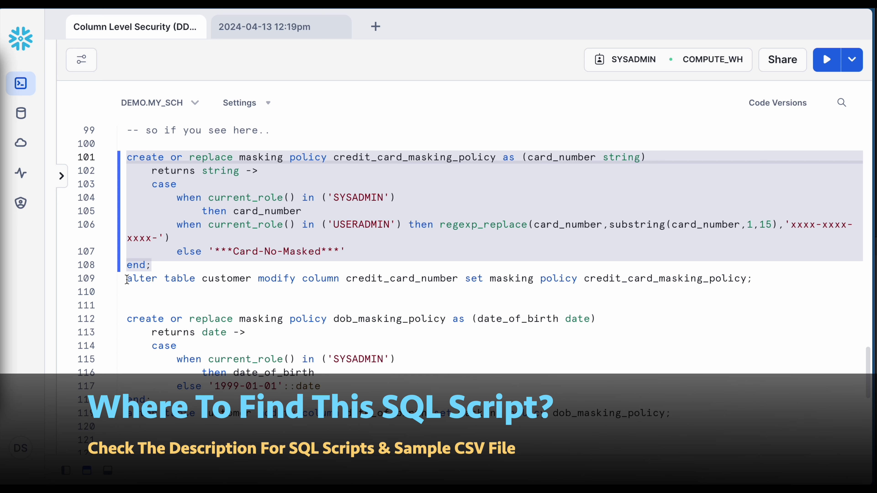
Apply credit_card_masking_policy to the customer table's credit_card_number column by running its alter table statement
{"action": "double_click", "coordinate": [229, 279]}
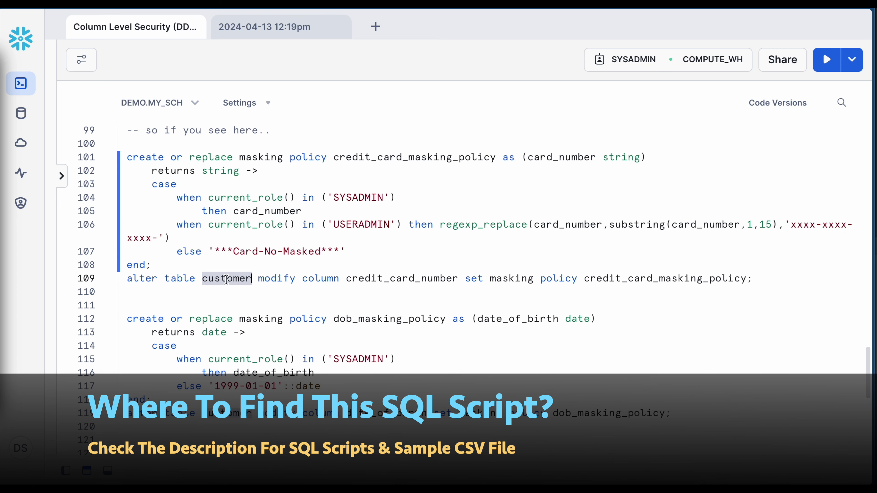
{"action": "double_click", "coordinate": [388, 281]}
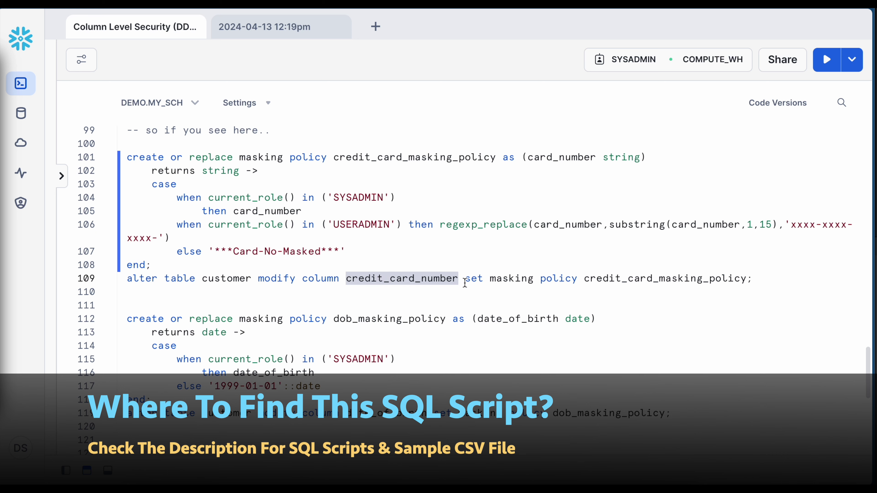
{"action": "double_click", "coordinate": [639, 281]}
{"action": "double_click", "coordinate": [377, 281]}
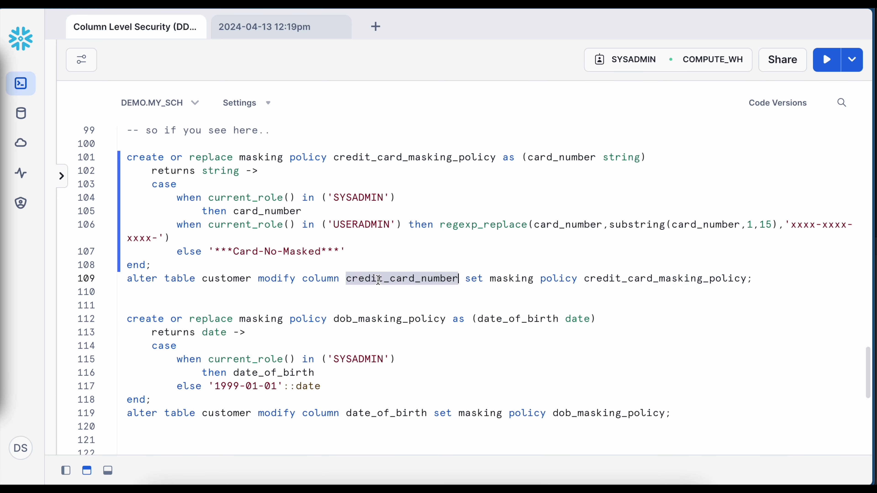
{"action": "left_click_drag", "start_coordinate": [755, 282], "coordinate": [109, 284]}
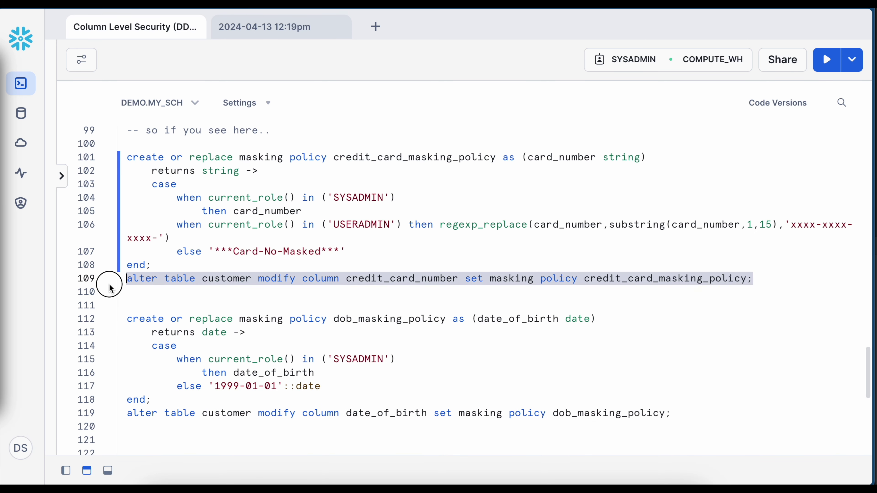
{"action": "left_click", "coordinate": [826, 60]}
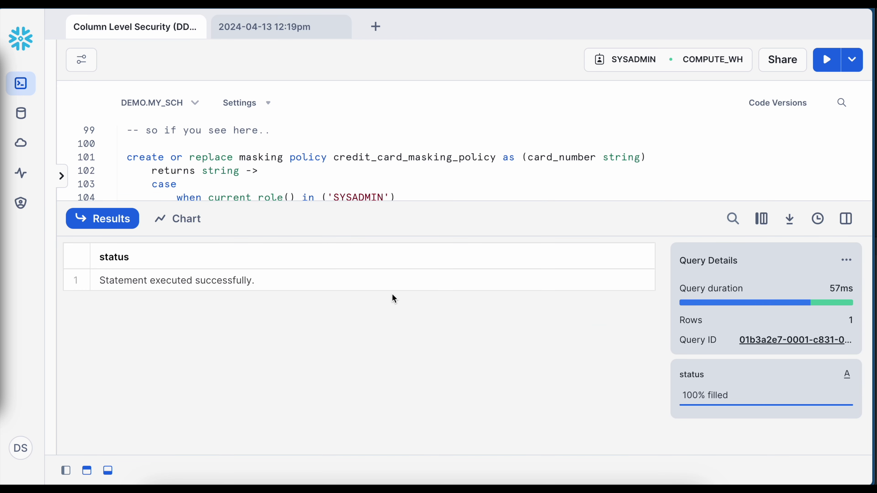
{"action": "left_click", "coordinate": [116, 221]}
Examine the dob_masking_policy definition: its date_of_birth date parameter, return type, SYSADMIN branch, and the else value
{"action": "scroll", "coordinate": [298, 298], "scroll_direction": "down", "scroll_amount": 2}
{"action": "scroll", "coordinate": [298, 298], "scroll_direction": "down", "scroll_amount": 1}
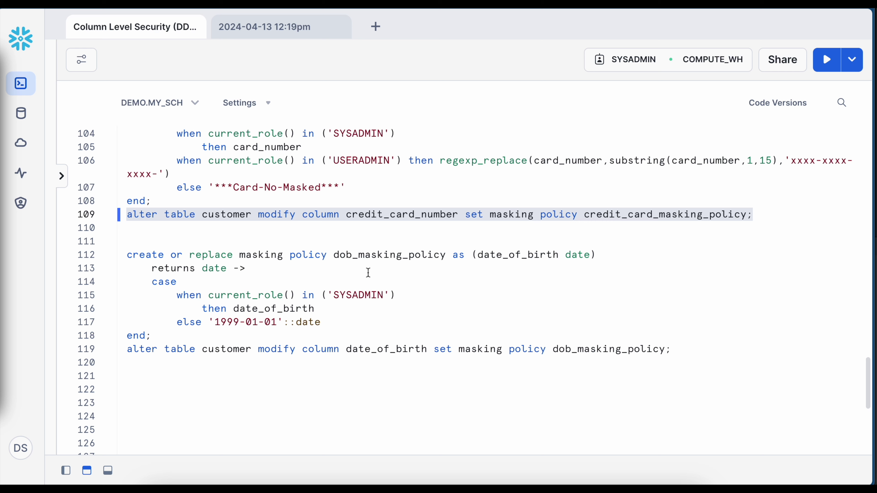
{"action": "double_click", "coordinate": [369, 258]}
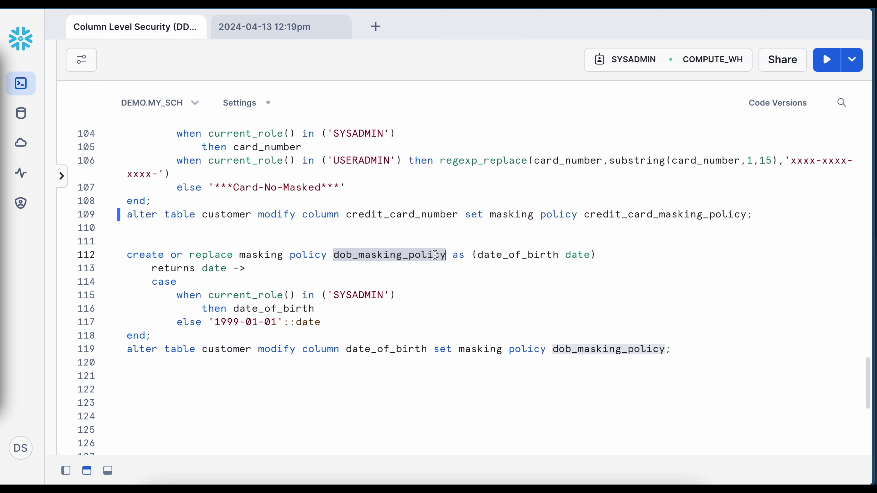
{"action": "double_click", "coordinate": [531, 255]}
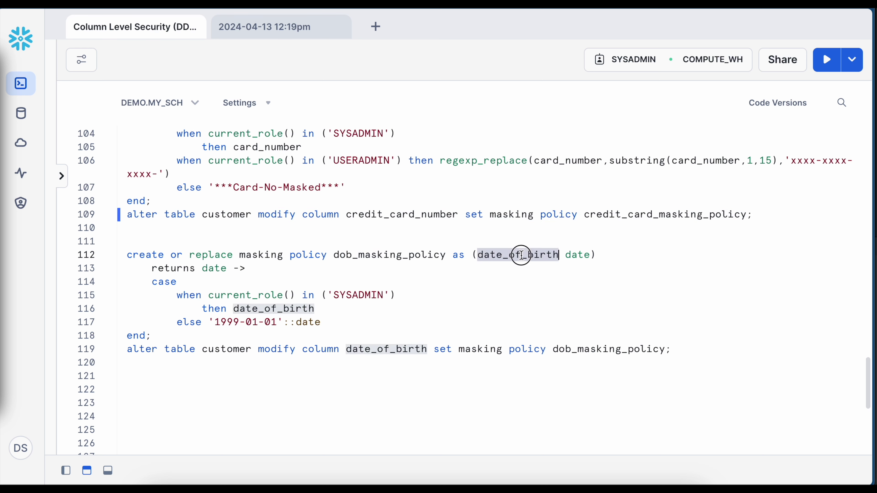
{"action": "double_click", "coordinate": [581, 255]}
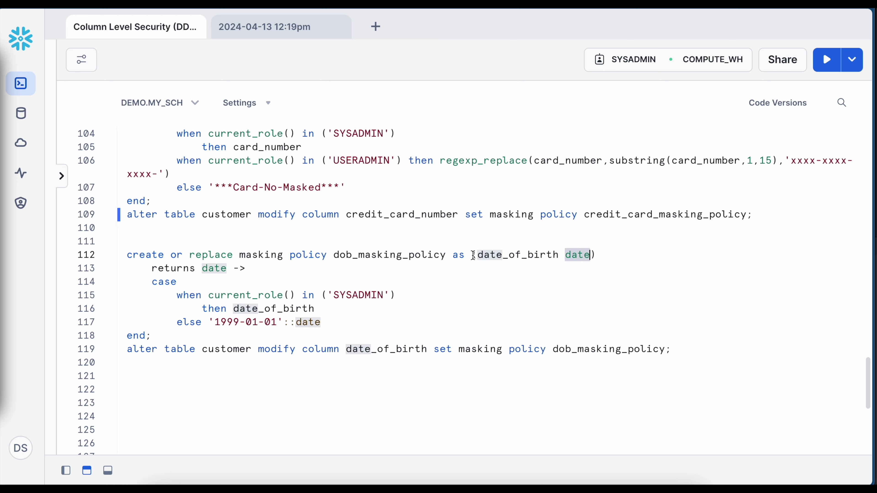
{"action": "left_click_drag", "start_coordinate": [147, 269], "coordinate": [253, 268]}
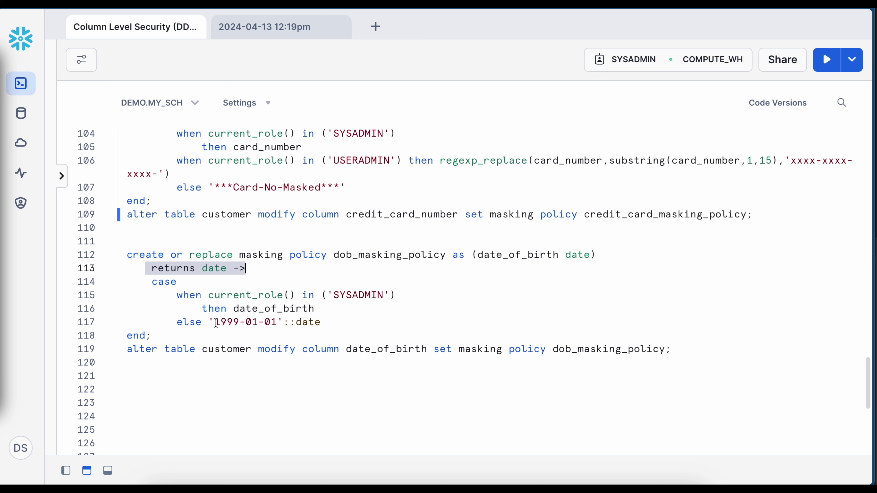
{"action": "left_click_drag", "start_coordinate": [216, 323], "coordinate": [275, 323]}
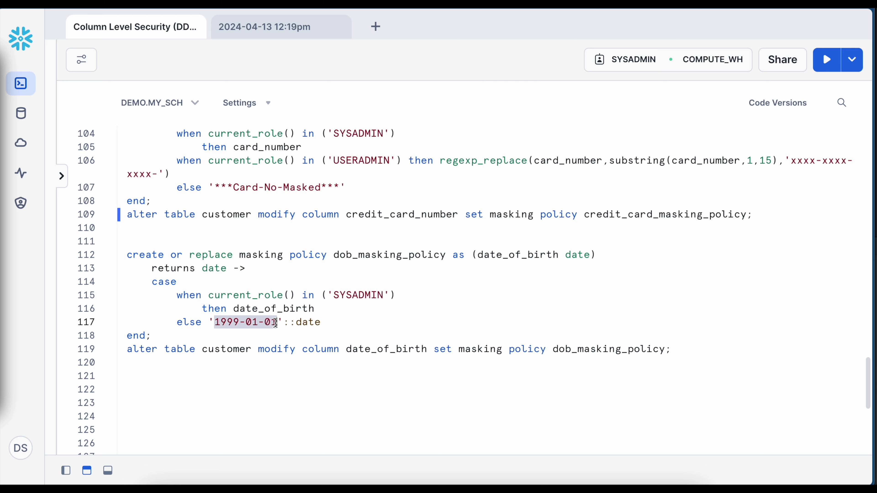
{"action": "left_click", "coordinate": [245, 324]}
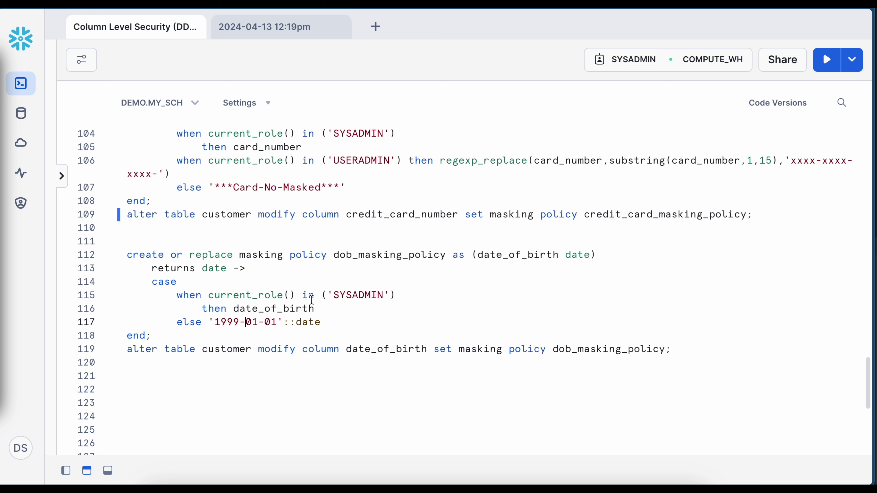
{"action": "left_click_drag", "start_coordinate": [173, 295], "coordinate": [400, 296]}
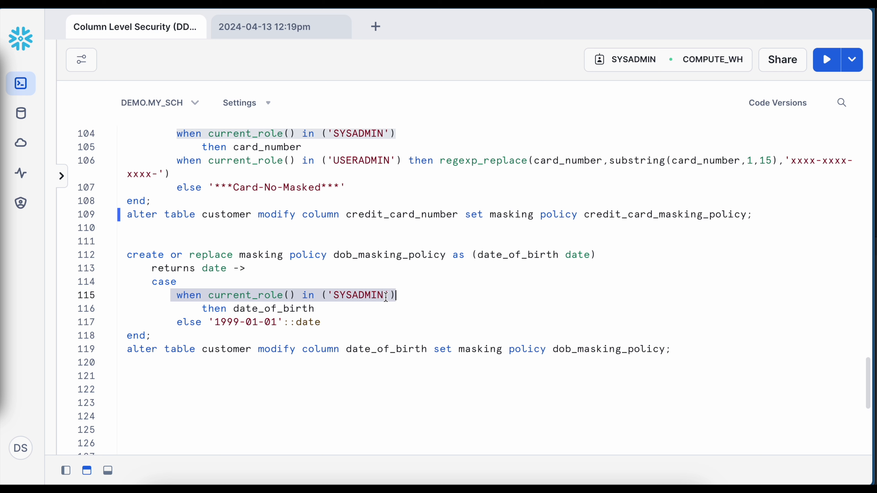
{"action": "left_click_drag", "start_coordinate": [215, 322], "coordinate": [276, 322]}
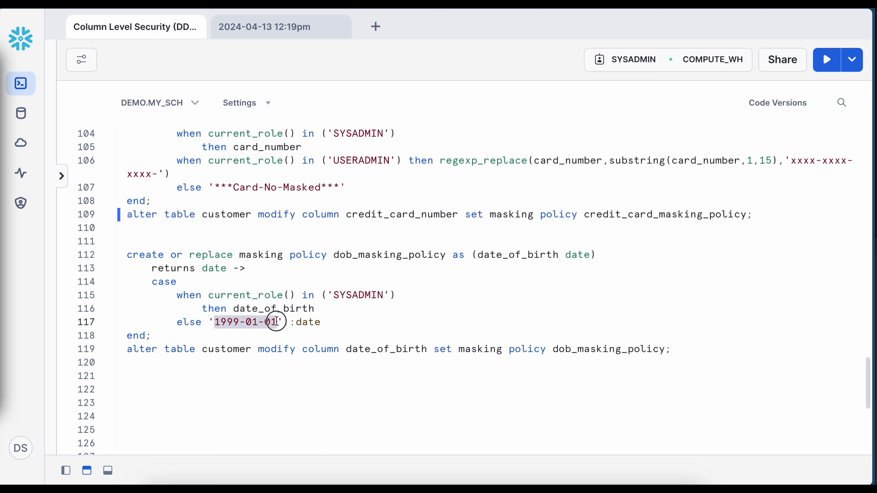
Create dob_masking_policy from its definition and apply it to the customer table's date_of_birth column
{"action": "left_click_drag", "start_coordinate": [152, 335], "coordinate": [121, 254]}
{"action": "left_click", "coordinate": [827, 66]}
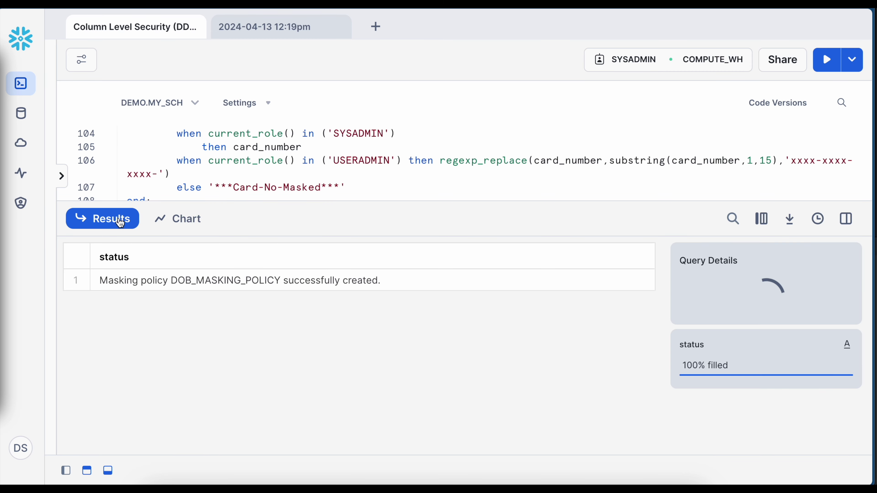
{"action": "left_click", "coordinate": [120, 223]}
{"action": "left_click_drag", "start_coordinate": [687, 350], "coordinate": [122, 353]}
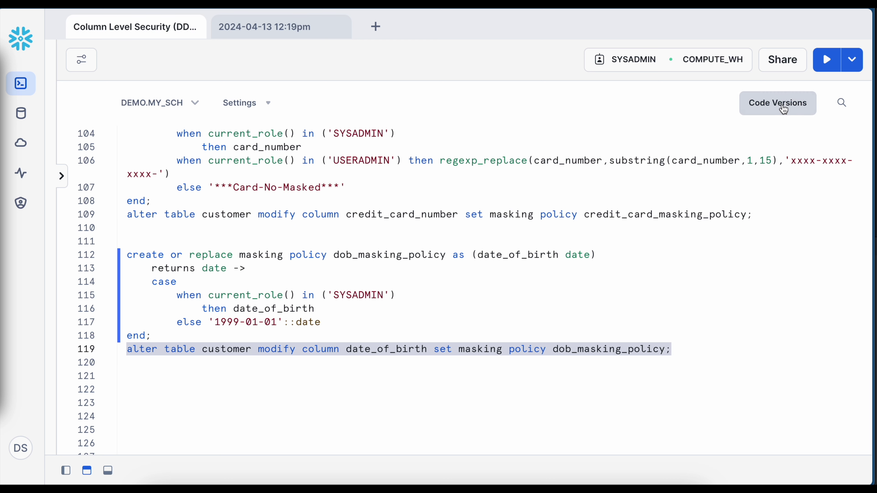
{"action": "left_click", "coordinate": [827, 60]}
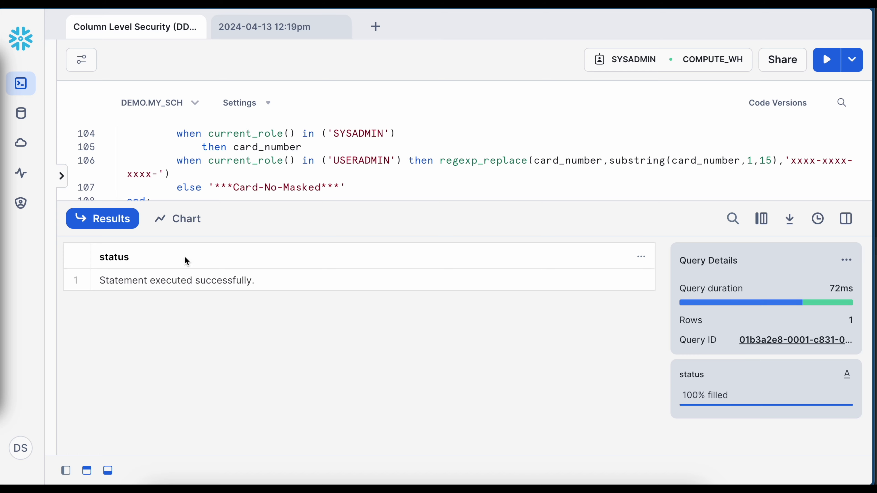
{"action": "left_click", "coordinate": [124, 223]}
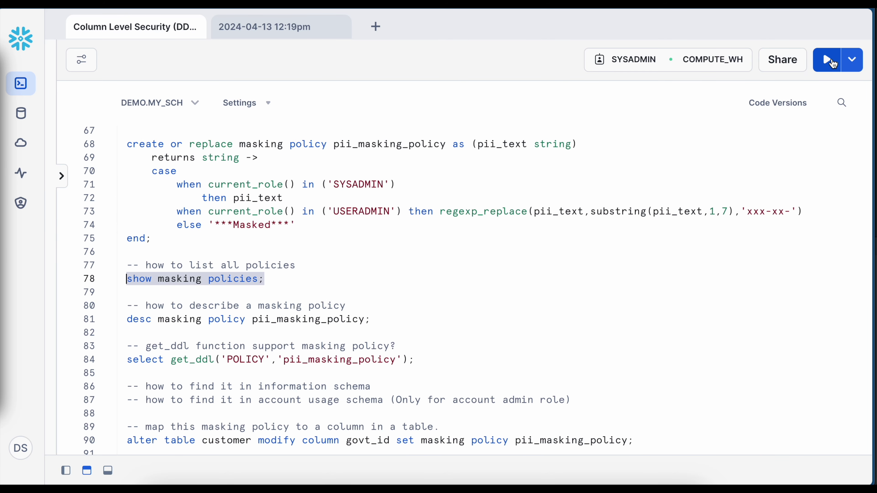
Run show masking policies and examine the name, database, schema, kind and owner of each listed policy
{"action": "left_click", "coordinate": [833, 62]}
{"action": "left_click_drag", "start_coordinate": [284, 340], "coordinate": [294, 344]}
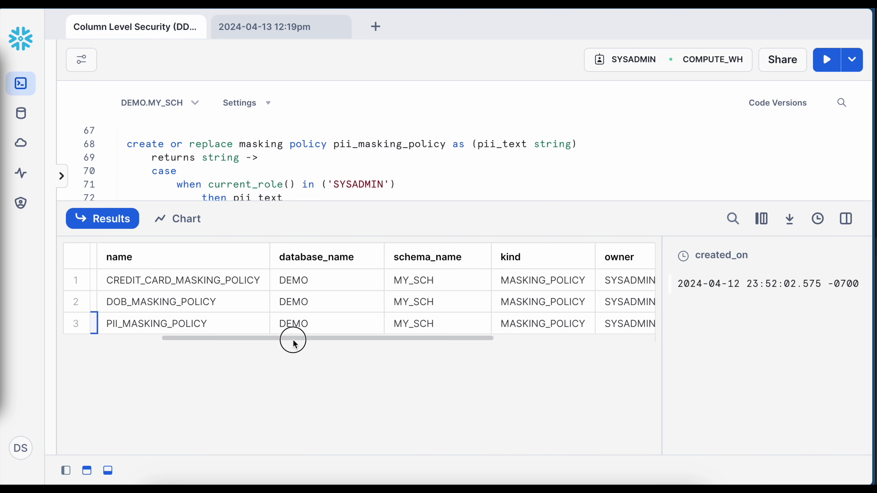
{"action": "left_click_drag", "start_coordinate": [409, 341], "coordinate": [613, 345]}
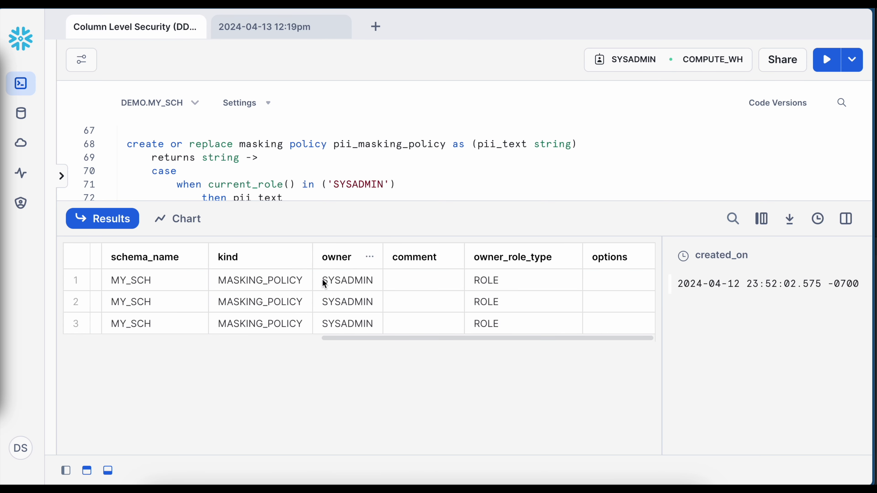
{"action": "left_click", "coordinate": [106, 225]}
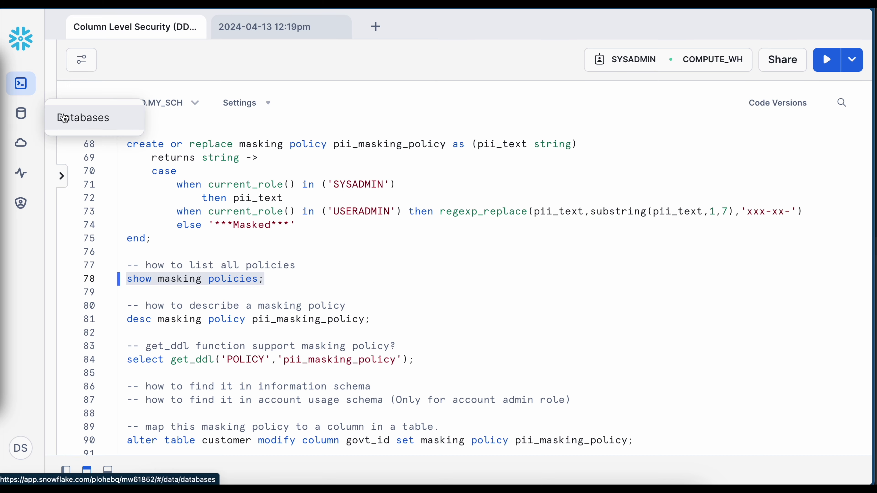
Open the column list of DEMO.MY_SCH.CUSTOMER in Databases and examine the masking policies assigned to DATE_OF_BIRTH and CREDIT_CARD_NUMBER
{"action": "left_click", "coordinate": [64, 119]}
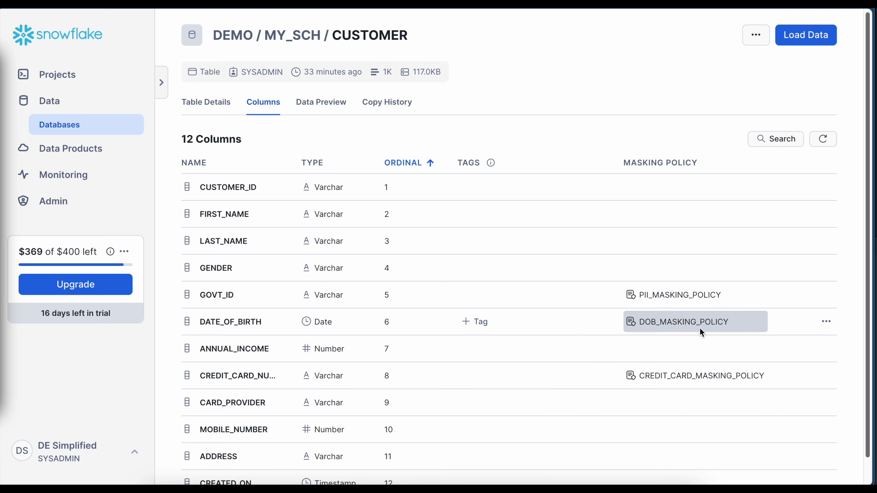
{"action": "mouse_move", "coordinate": [697, 326]}
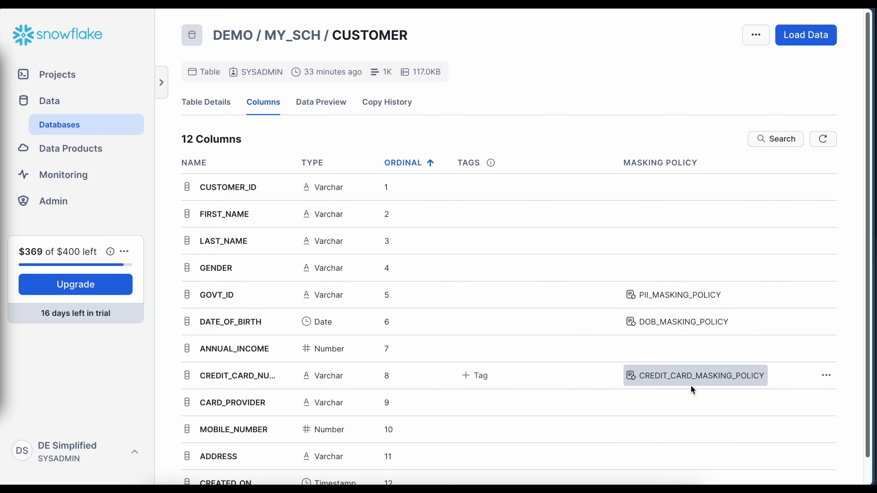
{"action": "mouse_move", "coordinate": [691, 380]}
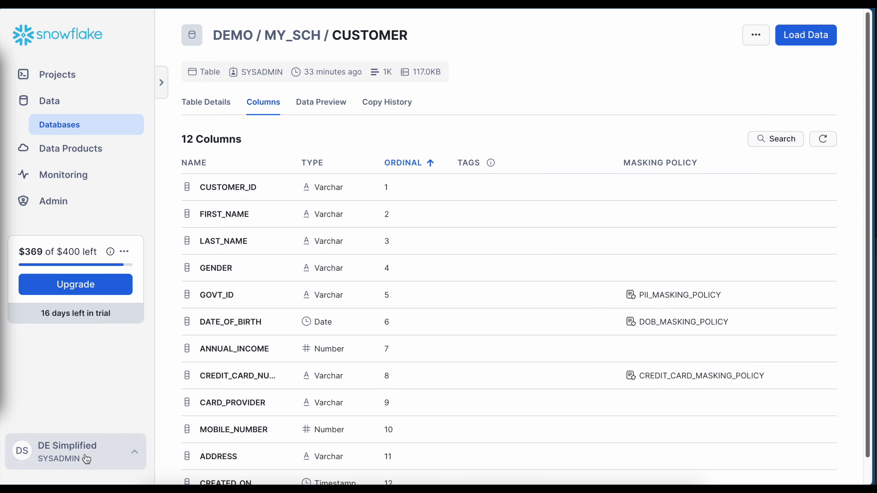
Preview the CUSTOMER data as SYSADMIN and examine the GOVT_ID, DATE_OF_BIRTH and CREDIT_CARD_NUMBER columns
{"action": "left_click", "coordinate": [321, 104]}
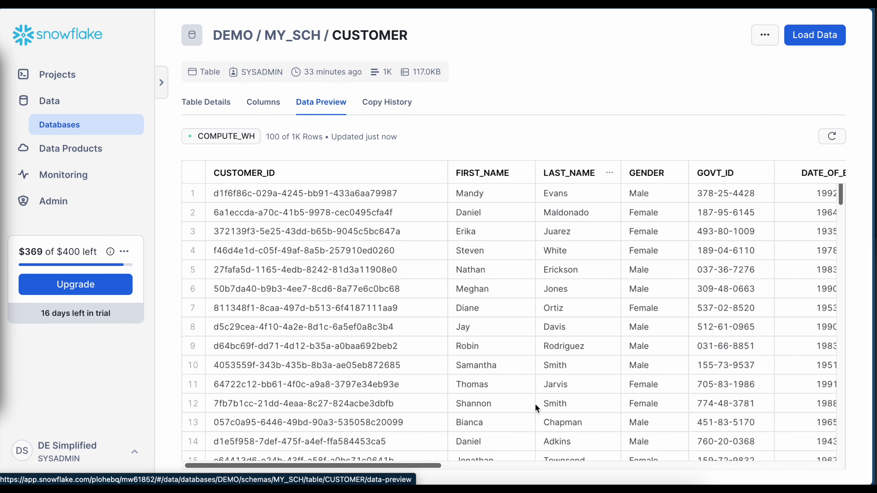
{"action": "left_click_drag", "start_coordinate": [431, 466], "coordinate": [506, 465]}
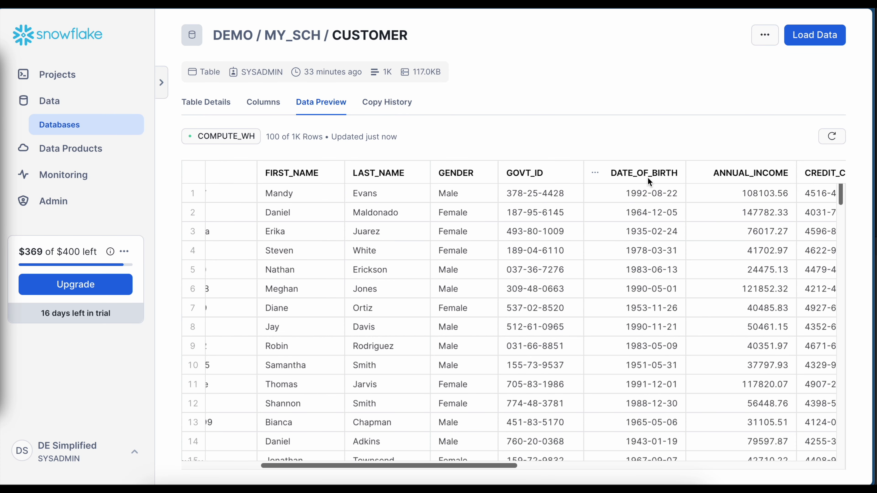
{"action": "left_click", "coordinate": [503, 469]}
{"action": "left_click_drag", "start_coordinate": [502, 469], "coordinate": [559, 469]}
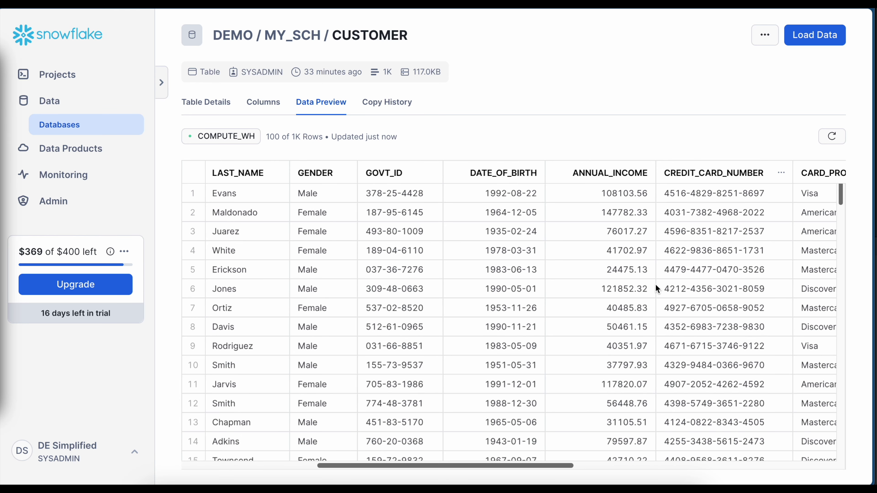
Preview the CUSTOMER data as the PUBLIC role and examine the GOVT_ID, DATE_OF_BIRTH and CREDIT_CARD_NUMBER columns
{"action": "left_click", "coordinate": [135, 453]}
{"action": "mouse_move", "coordinate": [110, 216]}
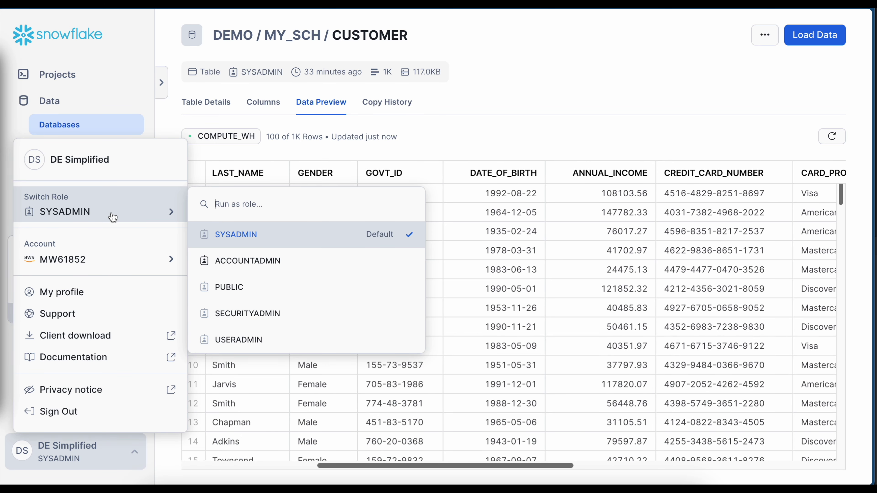
{"action": "left_click", "coordinate": [240, 289]}
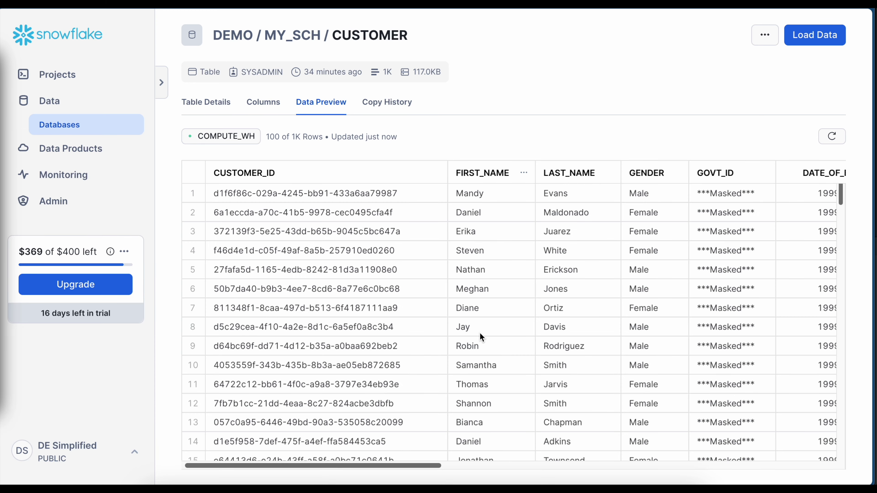
{"action": "left_click_drag", "start_coordinate": [425, 466], "coordinate": [569, 469]}
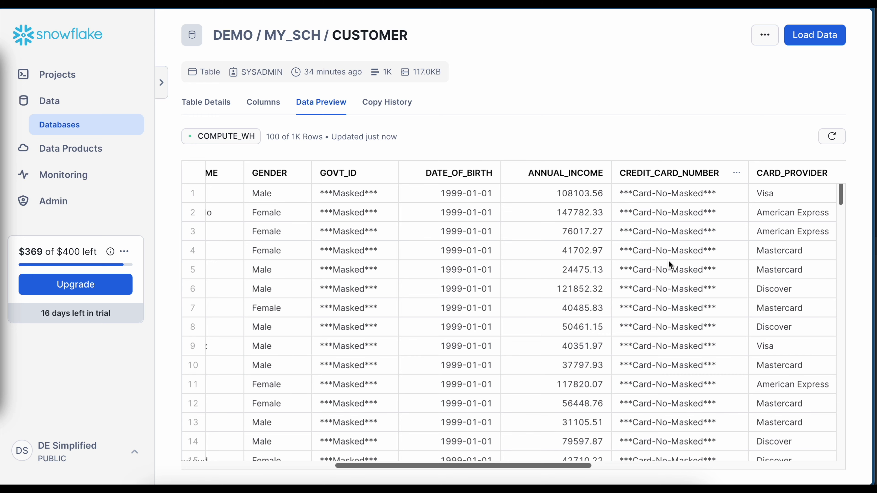
Switch the role to USERADMIN and examine the same sensitive columns in the CUSTOMER data preview
{"action": "left_click", "coordinate": [69, 451]}
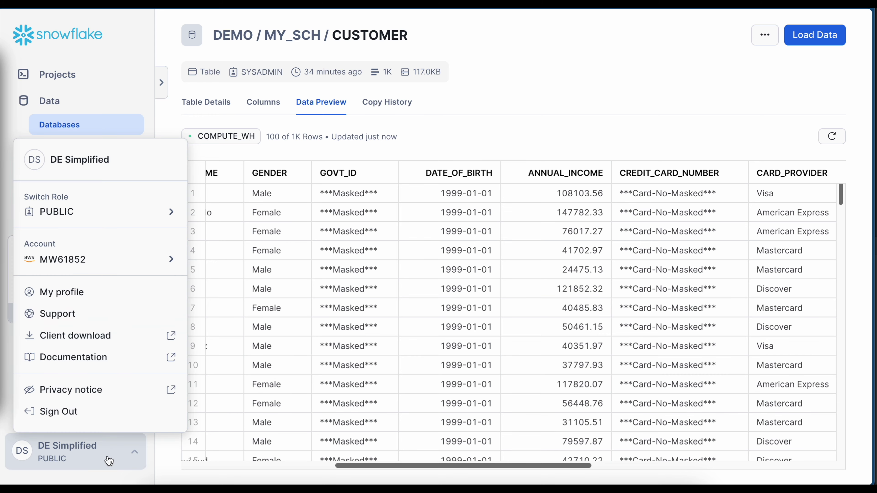
{"action": "mouse_move", "coordinate": [103, 218]}
{"action": "left_click", "coordinate": [241, 346]}
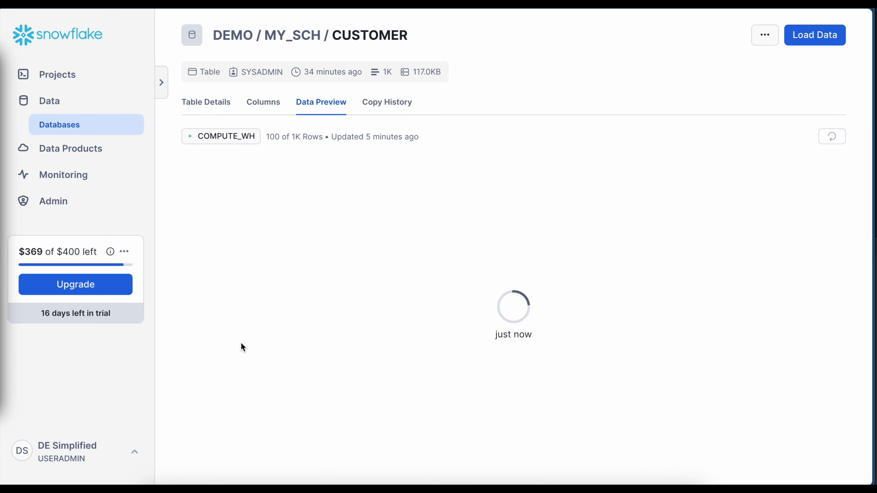
{"action": "left_click_drag", "start_coordinate": [437, 467], "coordinate": [604, 470]}
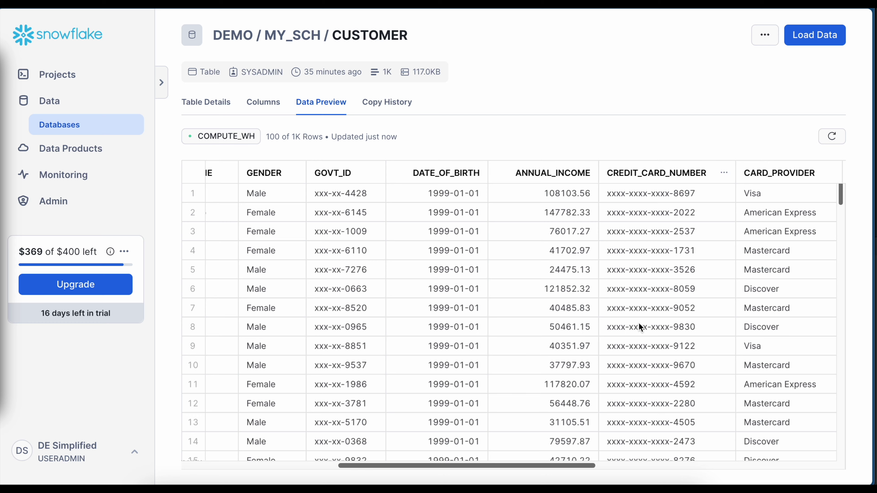
{"action": "scroll", "coordinate": [427, 177], "scroll_direction": "left", "scroll_amount": 3}
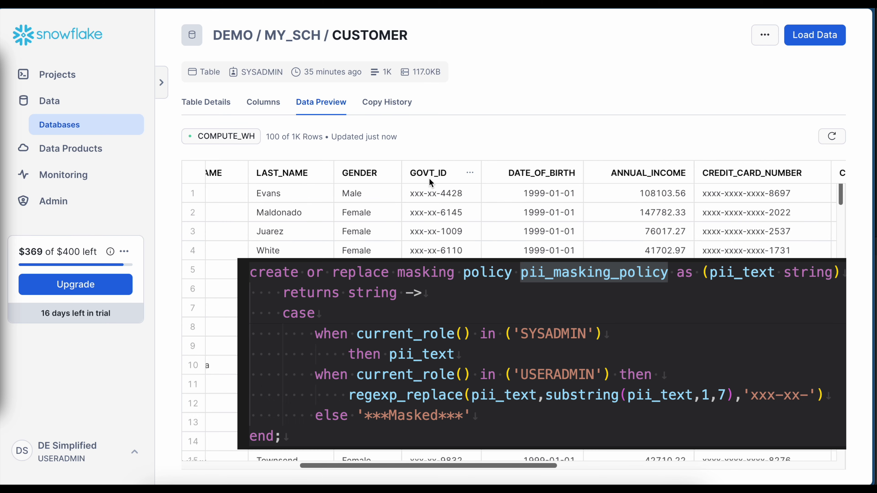
{"action": "scroll", "coordinate": [656, 207], "scroll_direction": "right", "scroll_amount": 5}
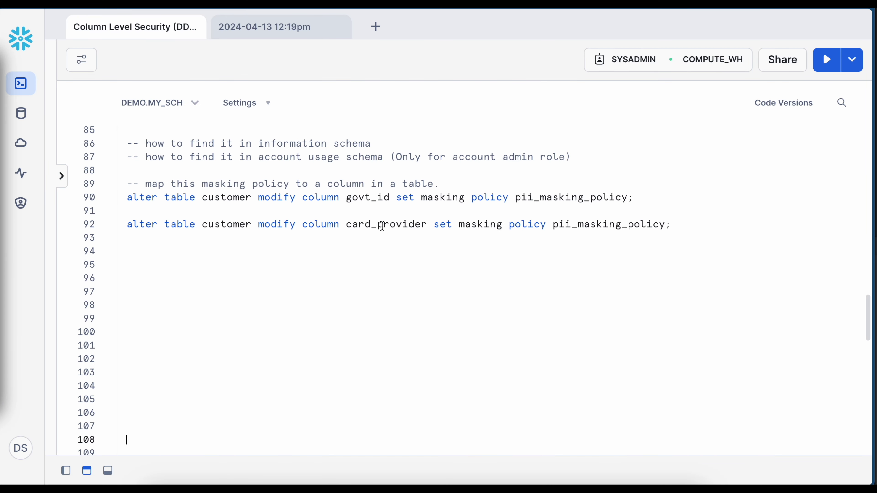
Run the alter table statement that sets pii_masking_policy on the customer table's card_provider column as SYSADMIN
{"action": "double_click", "coordinate": [382, 227]}
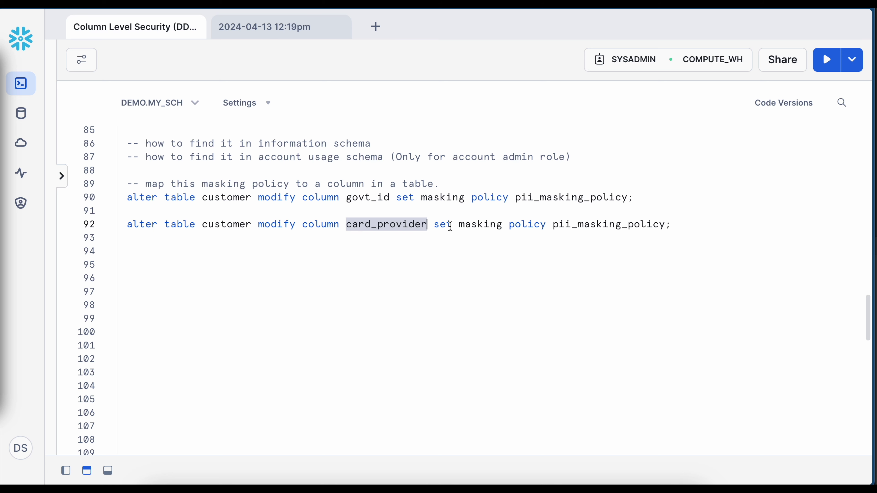
{"action": "double_click", "coordinate": [615, 227]}
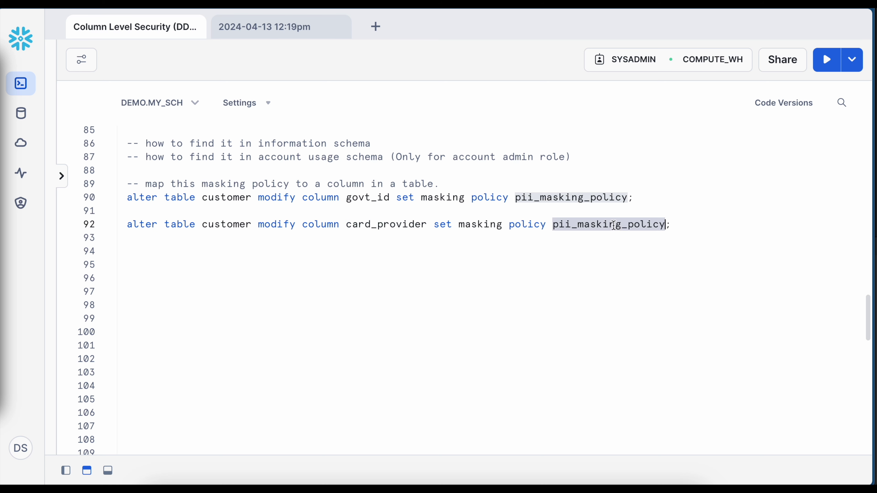
{"action": "double_click", "coordinate": [371, 227]}
{"action": "scroll", "coordinate": [406, 292], "scroll_direction": "up", "scroll_amount": 5}
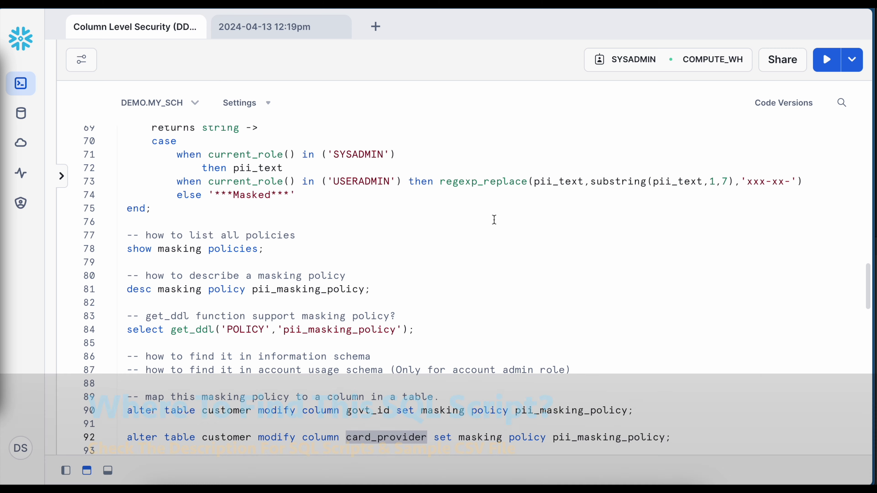
{"action": "scroll", "coordinate": [418, 273], "scroll_direction": "down", "scroll_amount": 3}
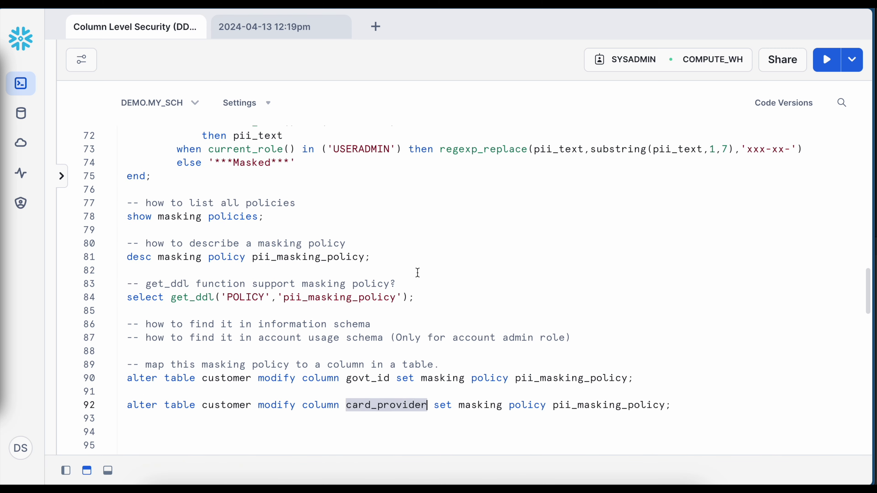
{"action": "left_click_drag", "start_coordinate": [671, 354], "coordinate": [118, 352]}
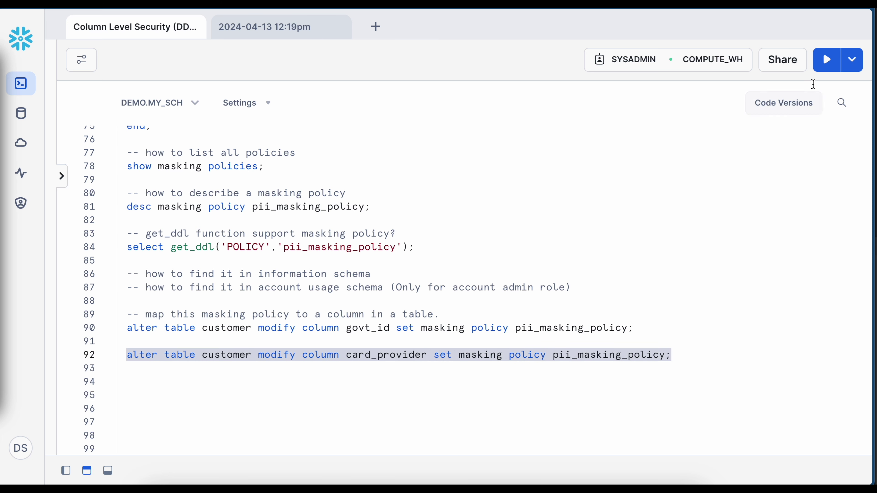
{"action": "left_click_drag", "start_coordinate": [592, 71], "coordinate": [659, 72]}
{"action": "left_click", "coordinate": [828, 65]}
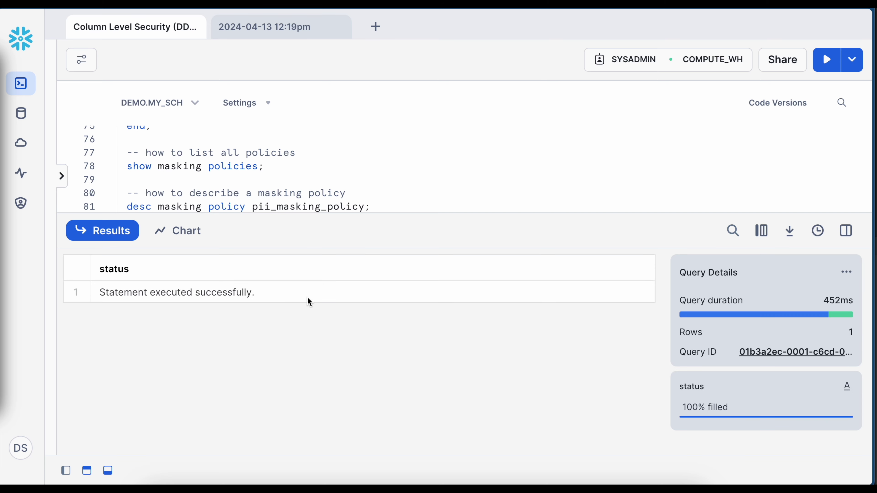
{"action": "left_click", "coordinate": [121, 237]}
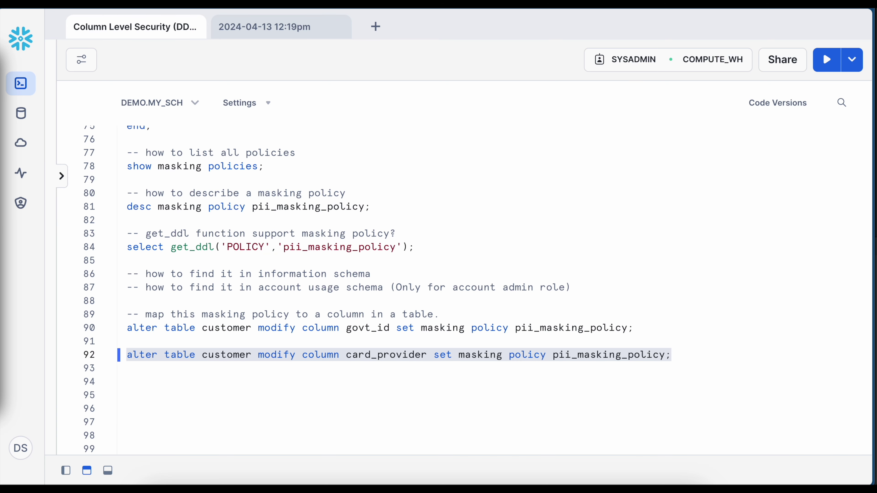
Write and run select * from customer; as the PUBLIC role and examine the CARD_PROVIDER column in the results
{"action": "left_click", "coordinate": [635, 67]}
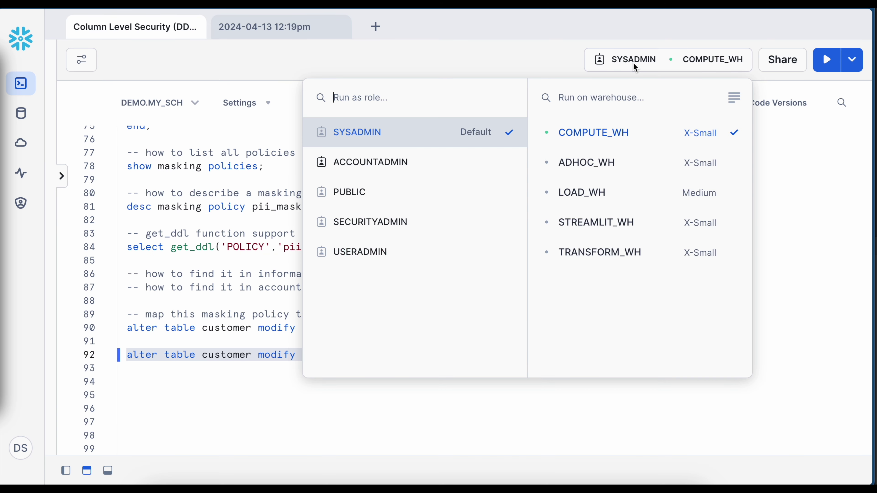
{"action": "left_click", "coordinate": [358, 192]}
{"action": "left_click", "coordinate": [127, 382]}
{"action": "type", "text": "select * from customer;"}
{"action": "key", "text": "shift+Home"}
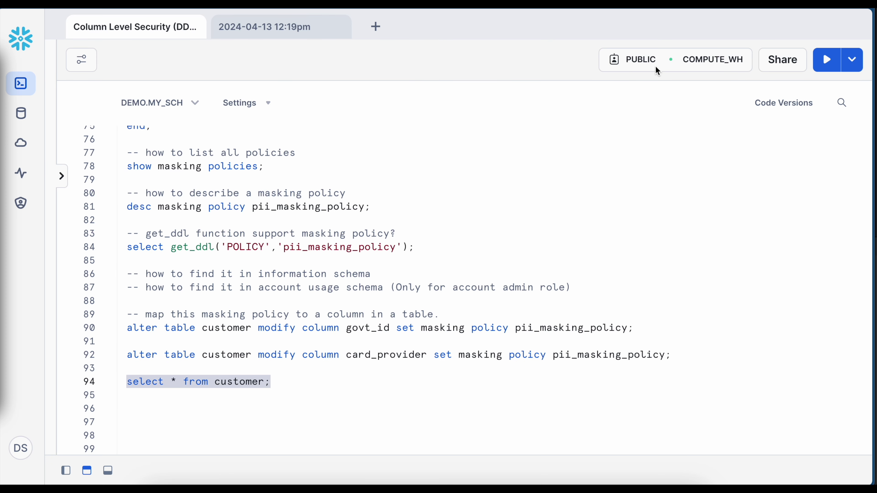
{"action": "left_click", "coordinate": [826, 66]}
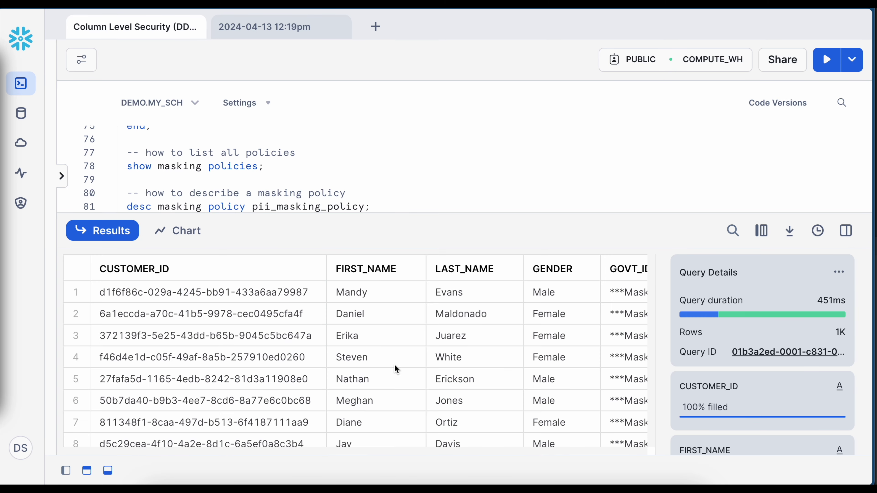
{"action": "left_click", "coordinate": [845, 239]}
{"action": "left_click_drag", "start_coordinate": [215, 452], "coordinate": [452, 463]}
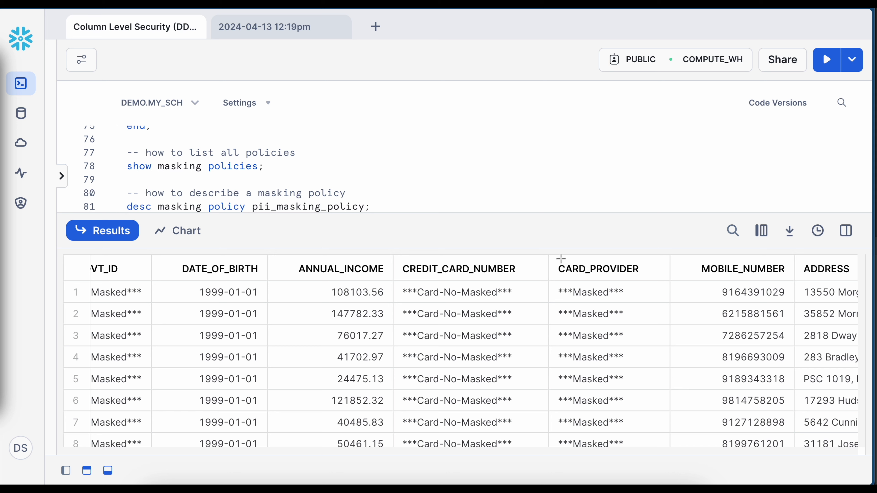
{"action": "mouse_move", "coordinate": [539, 242]}
{"action": "left_mouse_down"}
{"action": "mouse_move", "coordinate": [642, 425]}
{"action": "mouse_move", "coordinate": [676, 454]}
{"action": "left_mouse_up"}
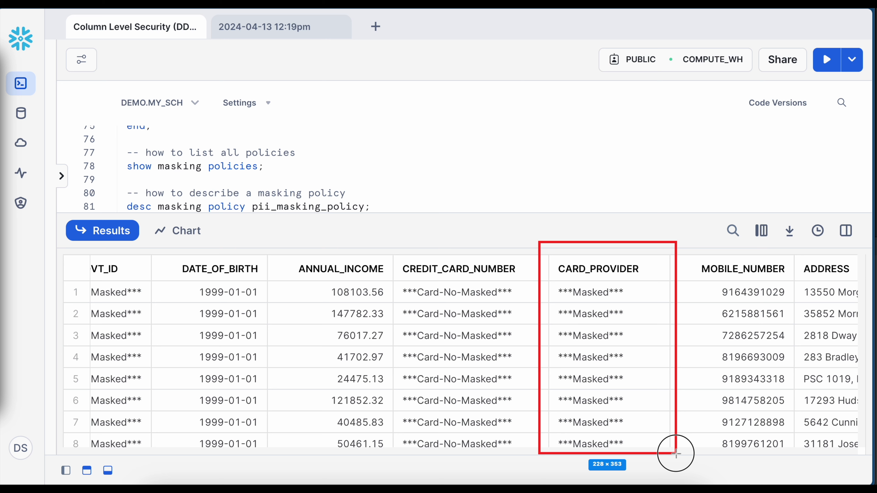
{"action": "left_click_drag", "start_coordinate": [676, 453], "coordinate": [676, 454]}
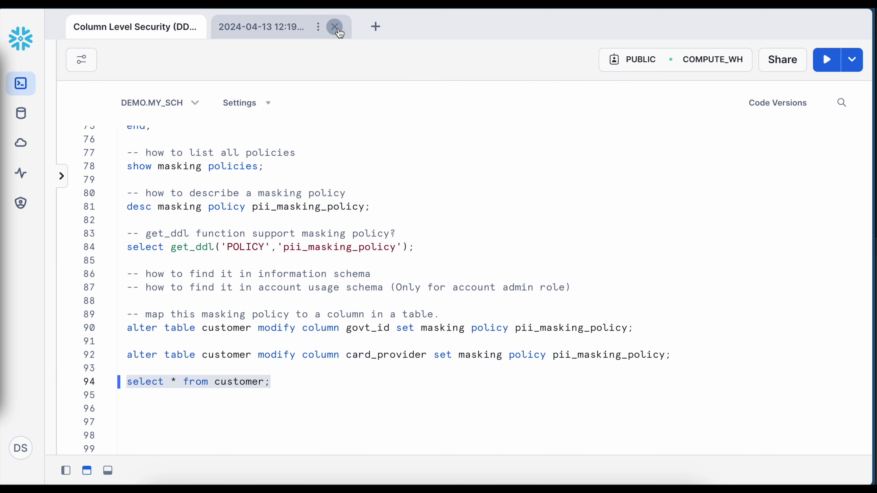
Close the other worksheet, rerun the customer query as USERADMIN and examine the CARD_PROVIDER column
{"action": "left_click", "coordinate": [333, 27]}
{"action": "left_click", "coordinate": [628, 62]}
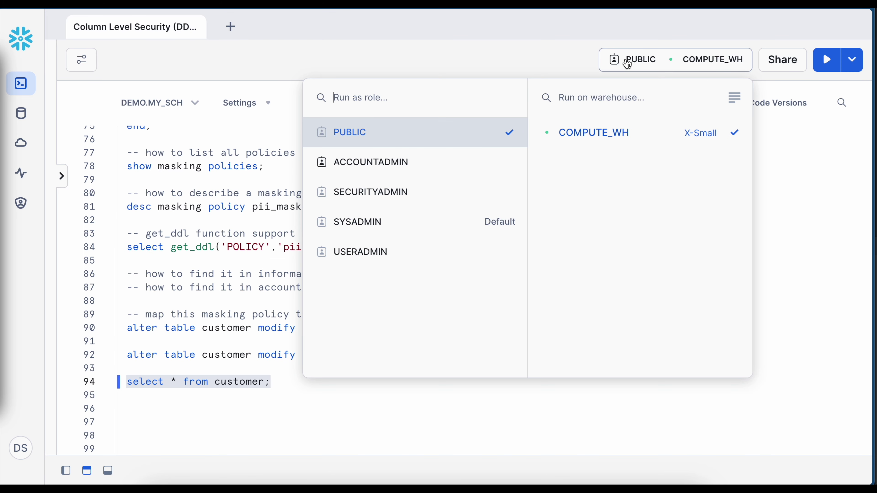
{"action": "left_click", "coordinate": [383, 255]}
{"action": "left_click", "coordinate": [237, 274]}
{"action": "left_click_drag", "start_coordinate": [279, 383], "coordinate": [112, 381]}
{"action": "left_click", "coordinate": [826, 60]}
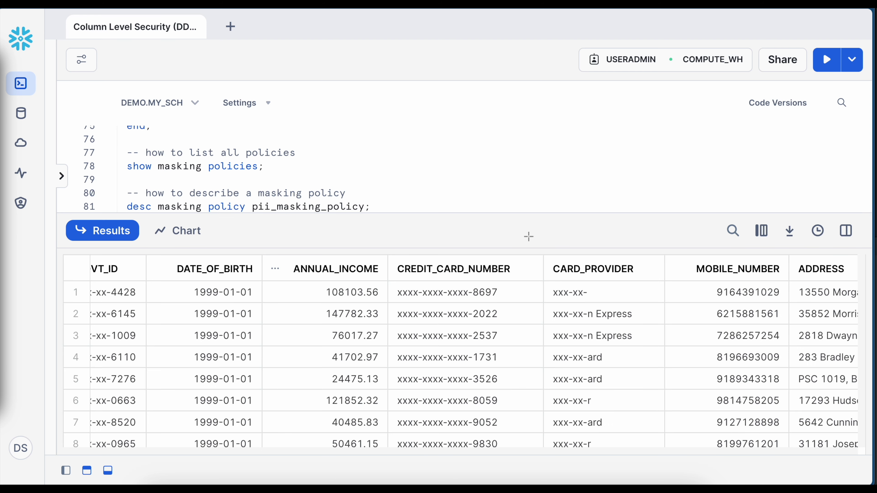
{"action": "left_click_drag", "start_coordinate": [529, 237], "coordinate": [678, 458]}
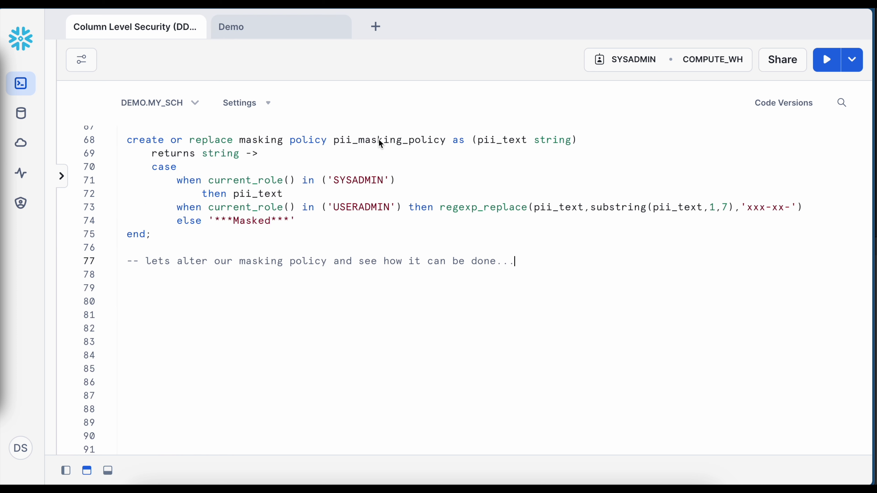
Write an alter masking policy statement for pii_masking_policy that sets its body to the case expression of the existing definition
{"action": "double_click", "coordinate": [380, 142]}
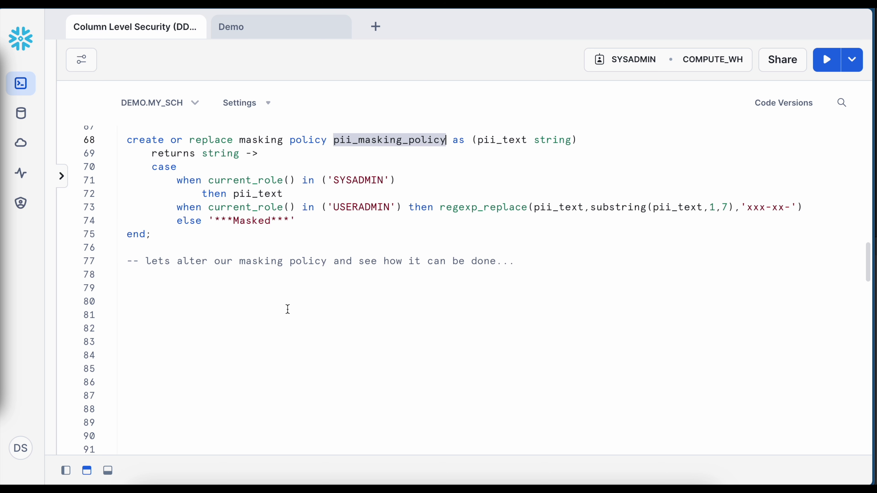
{"action": "left_click", "coordinate": [157, 235]}
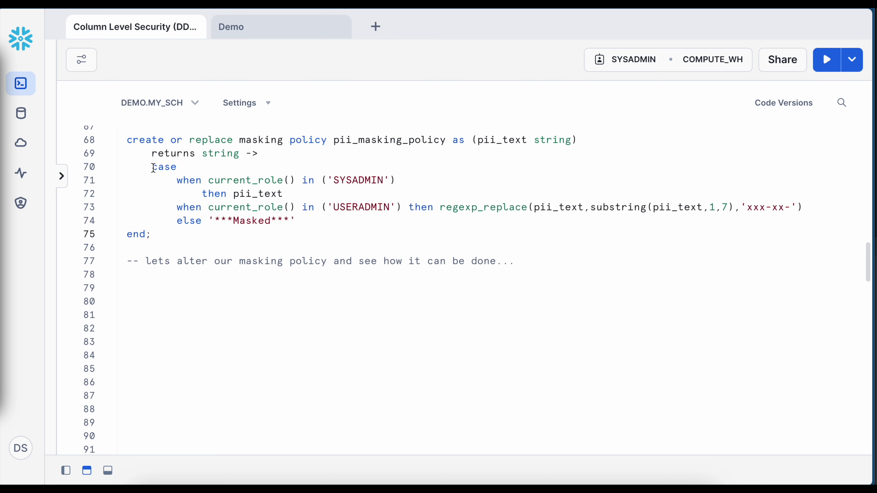
{"action": "mouse_move", "coordinate": [154, 168]}
{"action": "left_mouse_down"}
{"action": "mouse_move", "coordinate": [169, 233]}
{"action": "mouse_move", "coordinate": [127, 199]}
{"action": "mouse_move", "coordinate": [154, 168]}
{"action": "left_mouse_up"}
{"action": "left_click", "coordinate": [164, 236]}
{"action": "left_click", "coordinate": [127, 288]}
{"action": "type", "text": "alter ma"}
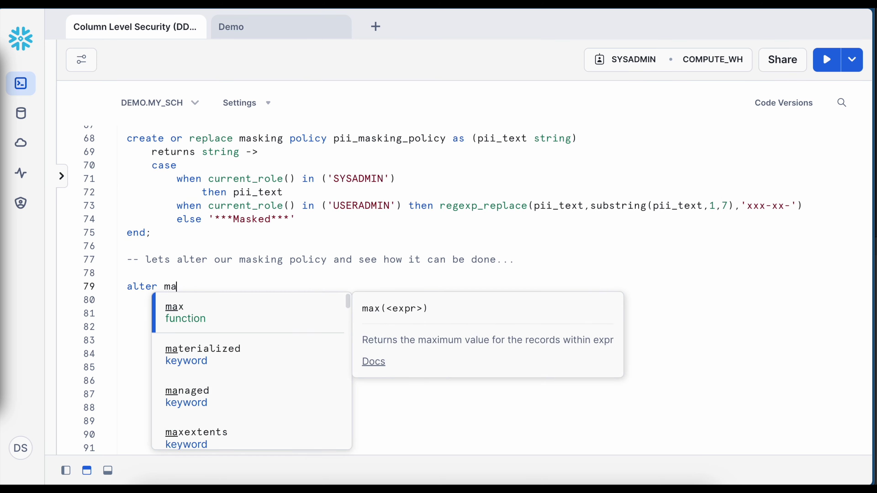
{"action": "type", "text": "sking policy pii_masking_policy"}
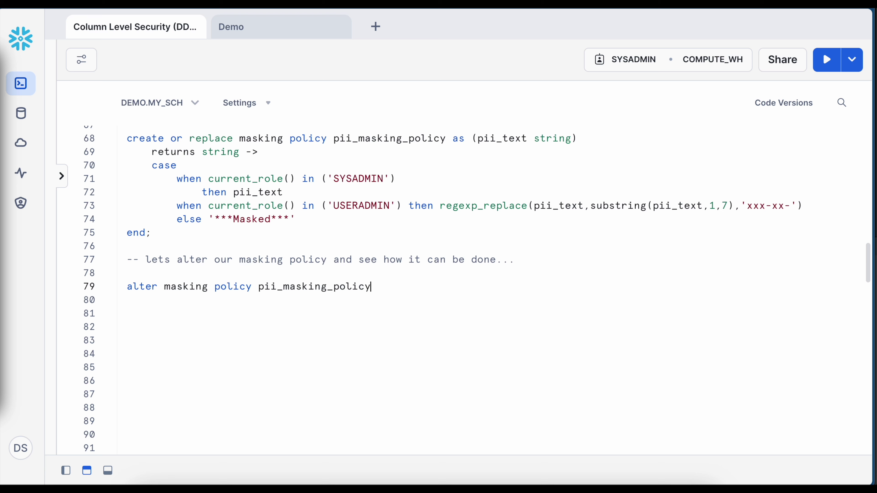
{"action": "key", "text": "Return"}
{"action": "type", "text": "set body ->"}
{"action": "key", "text": "Return"}
{"action": "type", "text": "case         when current_role() in ('SYSADMIN')             then pii_text         when current_role() in ('USERADMIN') then regexp_replace(pii_text,substring(pii_text,1,7),'xxx-xx-')         else '***Masked***' end;"}
{"action": "left_click_drag", "start_coordinate": [123, 292], "coordinate": [373, 295]}
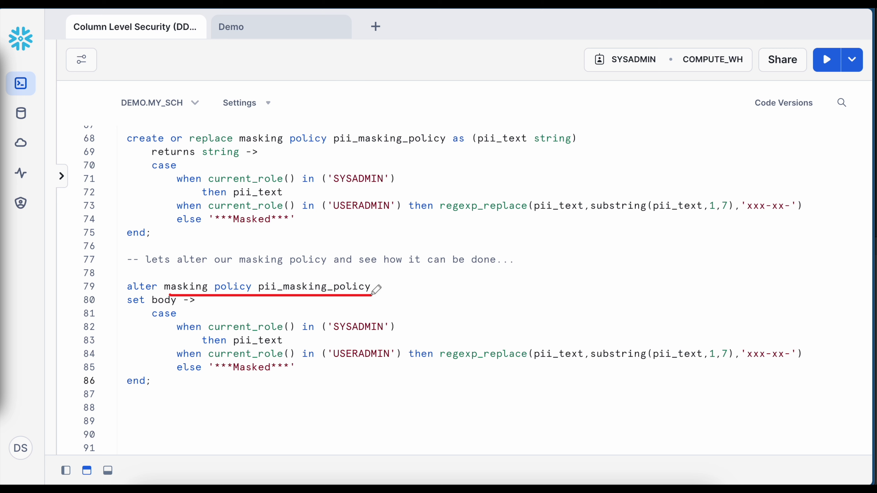
{"action": "mouse_move", "coordinate": [122, 307]}
{"action": "left_mouse_down"}
{"action": "mouse_move", "coordinate": [203, 310]}
{"action": "mouse_move", "coordinate": [206, 290]}
{"action": "mouse_move", "coordinate": [188, 289]}
{"action": "mouse_move", "coordinate": [183, 307]}
{"action": "mouse_move", "coordinate": [149, 312]}
{"action": "mouse_move", "coordinate": [152, 341]}
{"action": "mouse_move", "coordinate": [124, 369]}
{"action": "mouse_move", "coordinate": [127, 386]}
{"action": "left_mouse_up"}
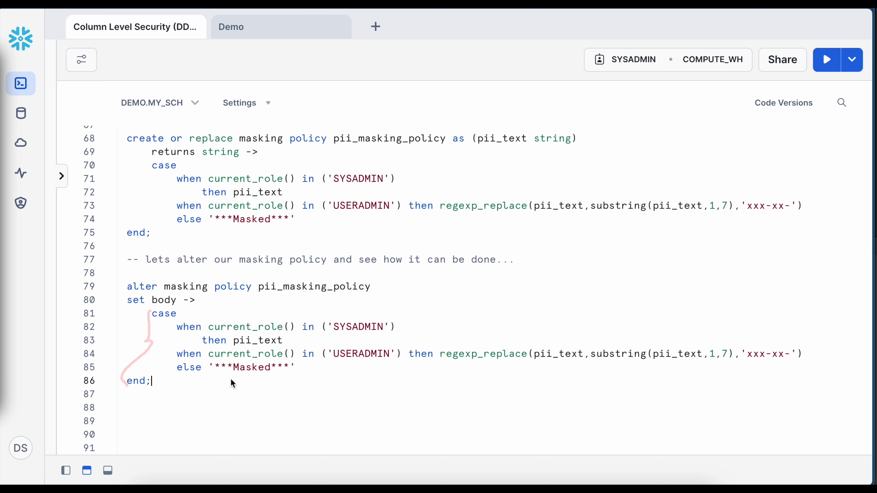
Replace the regexp_replace expression in the alter statement's USERADMIN branch with a nested case, when, else, end skeleton
{"action": "left_click_drag", "start_coordinate": [805, 354], "coordinate": [175, 353]}
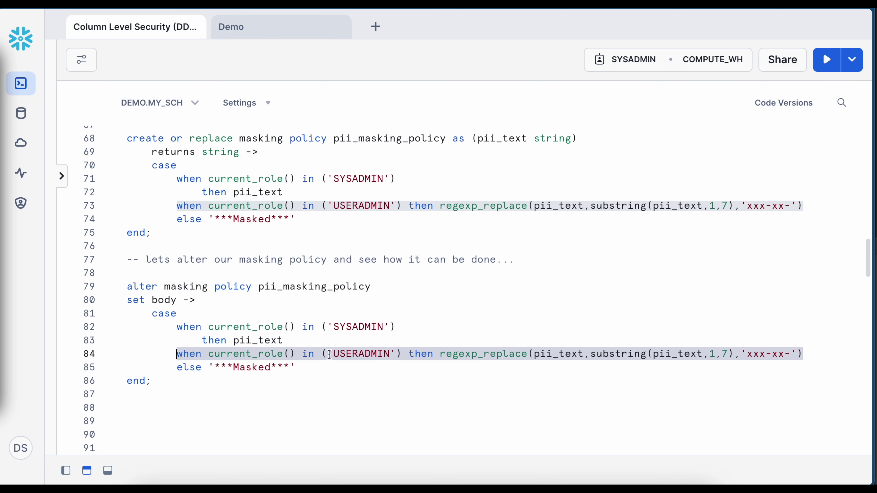
{"action": "left_click", "coordinate": [379, 355]}
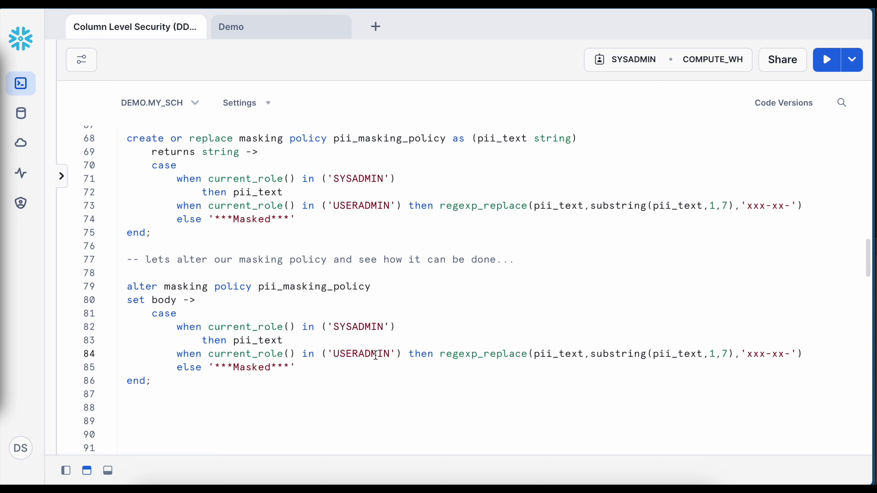
{"action": "left_click_drag", "start_coordinate": [439, 354], "coordinate": [823, 356]}
{"action": "key", "text": "ctrl+c"}
{"action": "key", "text": "Return"}
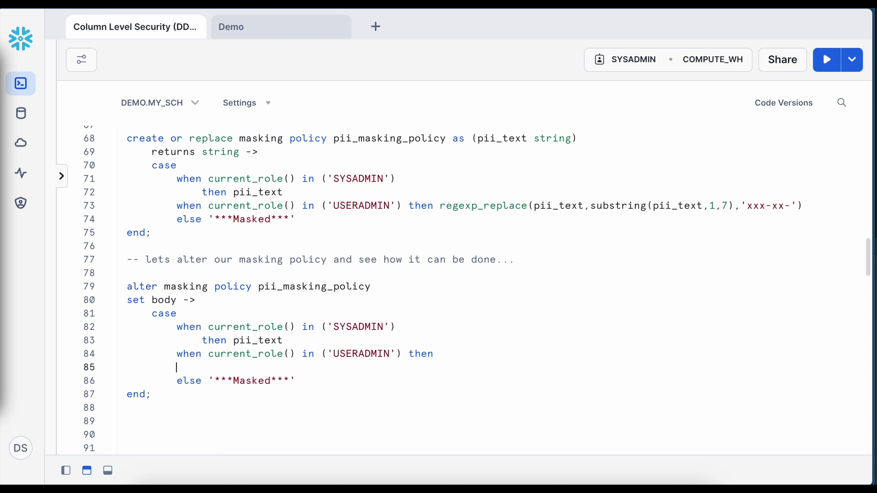
{"action": "type", "text": "case"}
{"action": "key", "text": "Return"}
{"action": "type", "text": "when"}
{"action": "key", "text": "Return"}
{"action": "type", "text": "else"}
{"action": "key", "text": "Return"}
{"action": "type", "text": "end"}
Add regexp_replace(pii_text,substring(pii_text,1,7),'xxx-xx-') as the result of the nested when branch in the alter statement
{"action": "left_click", "coordinate": [764, 380]}
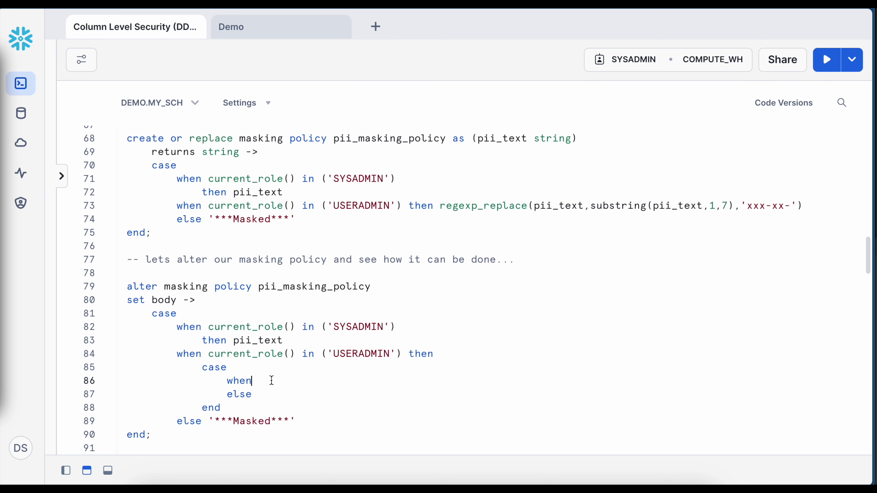
{"action": "key", "text": "Return"}
{"action": "key", "text": "ctrl+v"}
{"action": "key", "text": "Home"}
{"action": "key", "text": "Tab"}
Copy the outer else value into the nested else branch and change the copy to '***Type-Masked***'
{"action": "left_click_drag", "start_coordinate": [209, 435], "coordinate": [296, 435]}
{"action": "key", "text": "ctrl+c"}
{"action": "left_click", "coordinate": [290, 408]}
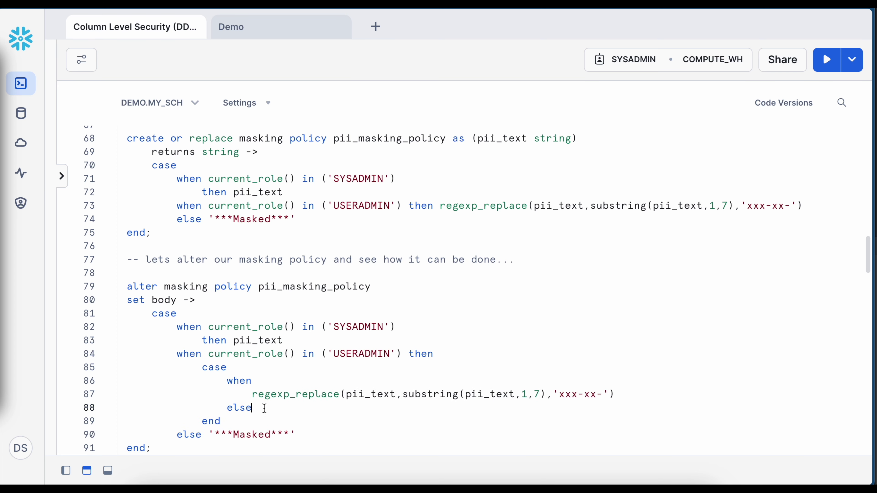
{"action": "key", "text": "Return"}
{"action": "key", "text": "Tab"}
{"action": "key", "text": "ctrl+v"}
{"action": "left_click", "coordinate": [275, 422]}
{"action": "type", "text": "Type-"}
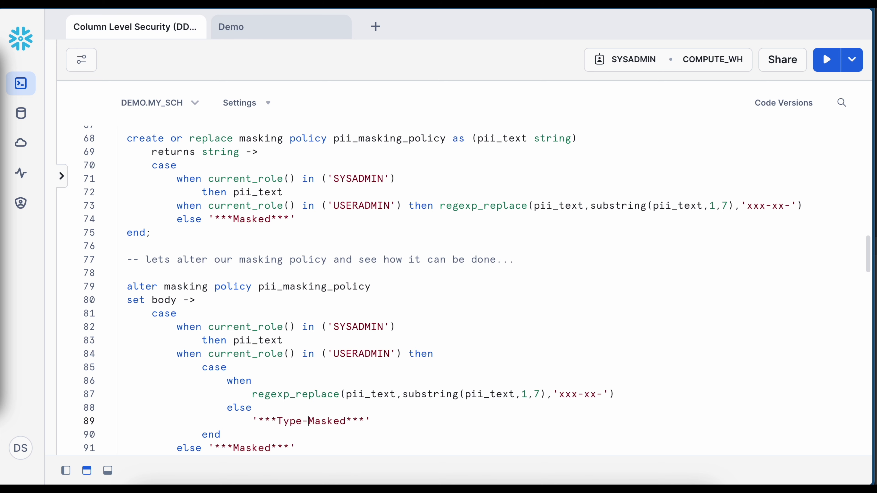
Complete the nested when line with the condition len(pii_text) = 11 and pii_text LIKE '%-%' then
{"action": "left_click", "coordinate": [277, 380]}
{"action": "key", "text": "ctrl+v"}
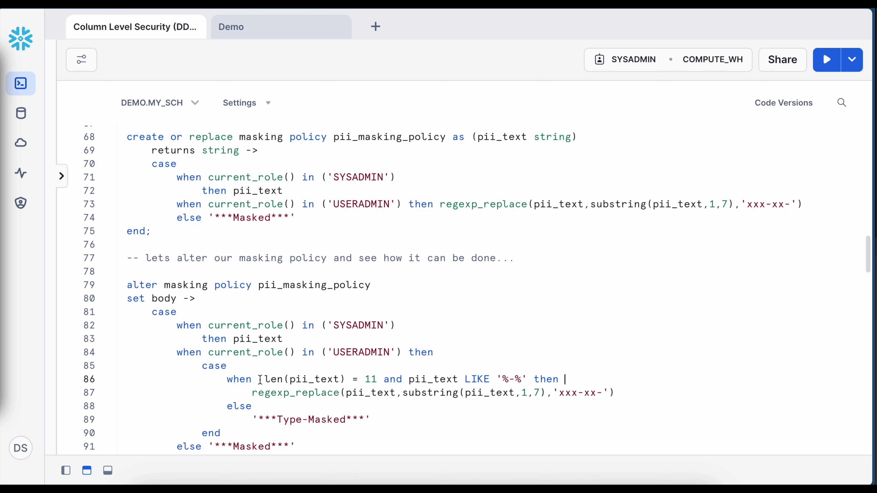
{"action": "scroll", "coordinate": [259, 381], "scroll_direction": "down", "scroll_amount": 3}
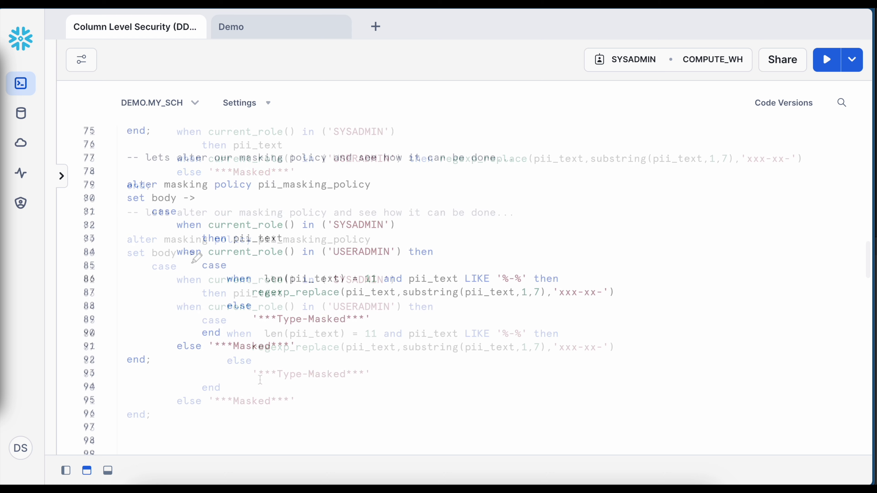
{"action": "left_click_drag", "start_coordinate": [193, 262], "coordinate": [189, 334]}
{"action": "left_click_drag", "start_coordinate": [268, 286], "coordinate": [377, 286]}
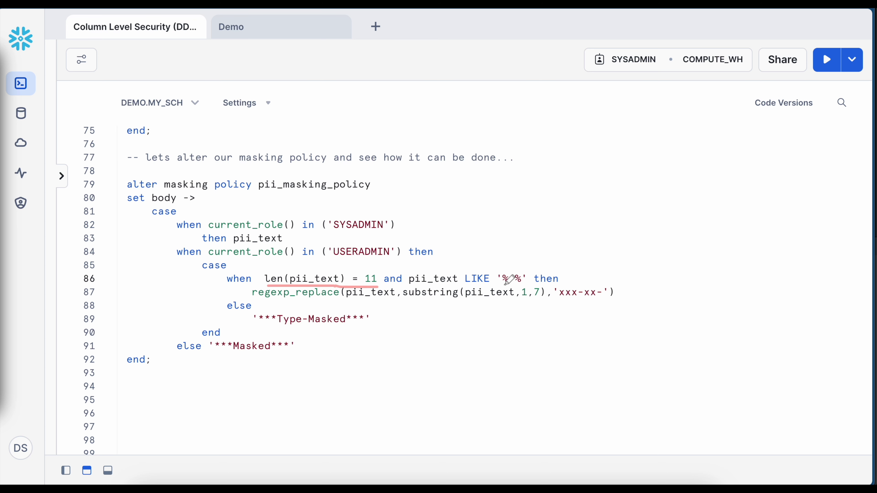
{"action": "left_click_drag", "start_coordinate": [498, 286], "coordinate": [520, 286]}
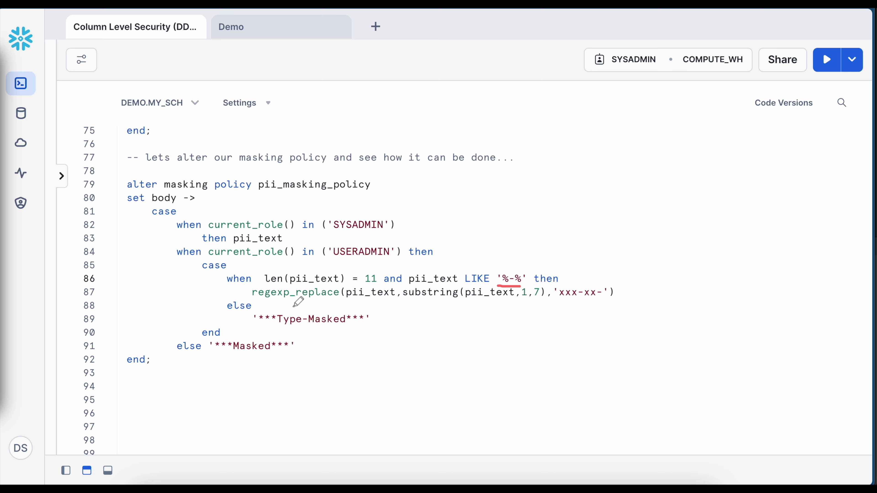
{"action": "left_click_drag", "start_coordinate": [289, 303], "coordinate": [340, 303]}
{"action": "left_click_drag", "start_coordinate": [272, 329], "coordinate": [338, 329]}
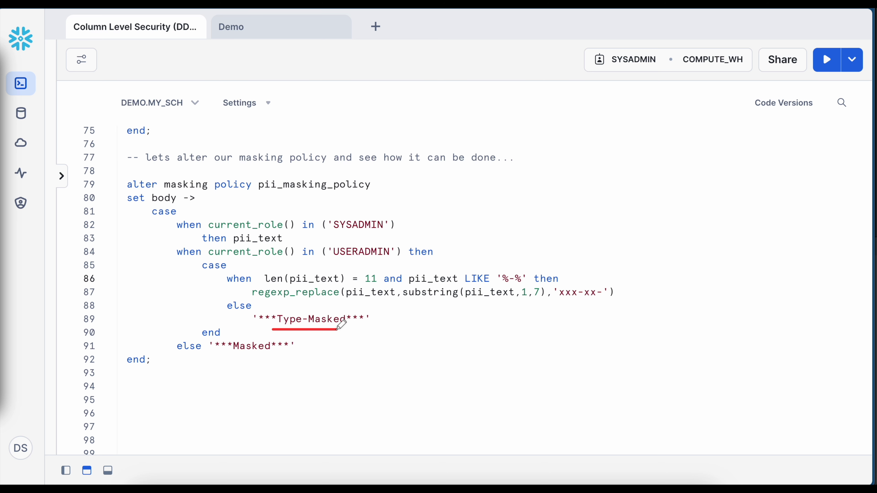
Run the complete alter masking policy statement for pii_masking_policy as SYSADMIN and close the results
{"action": "left_click_drag", "start_coordinate": [161, 363], "coordinate": [112, 182]}
{"action": "left_click_drag", "start_coordinate": [591, 70], "coordinate": [659, 71]}
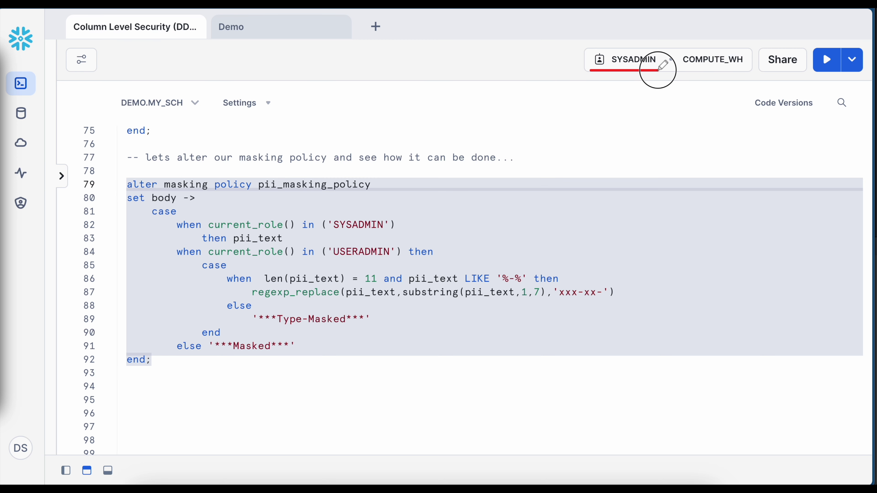
{"action": "left_click", "coordinate": [828, 62]}
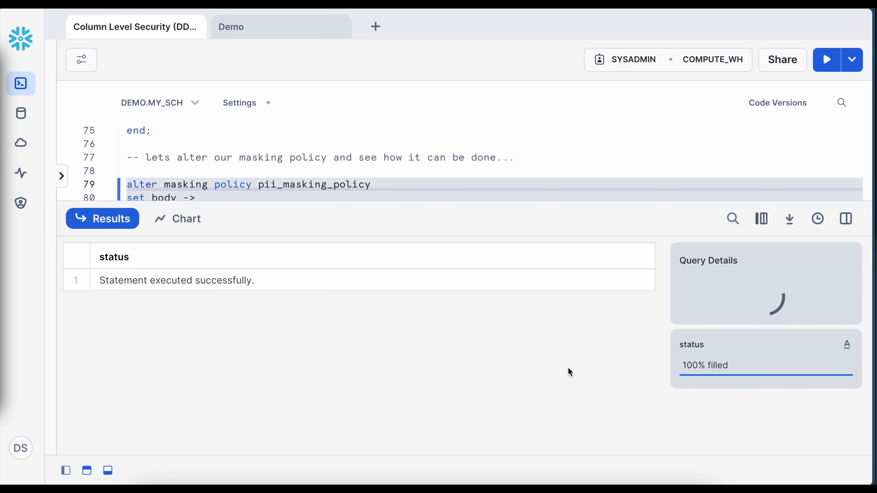
{"action": "left_click", "coordinate": [122, 219]}
Write and run select * from customer; below the alter statement as SYSADMIN and examine the CARD_PROVIDER column
{"action": "left_click", "coordinate": [164, 362]}
{"action": "key", "text": "Return"}
{"action": "key", "text": "Return"}
{"action": "type", "text": "select * from cut"}
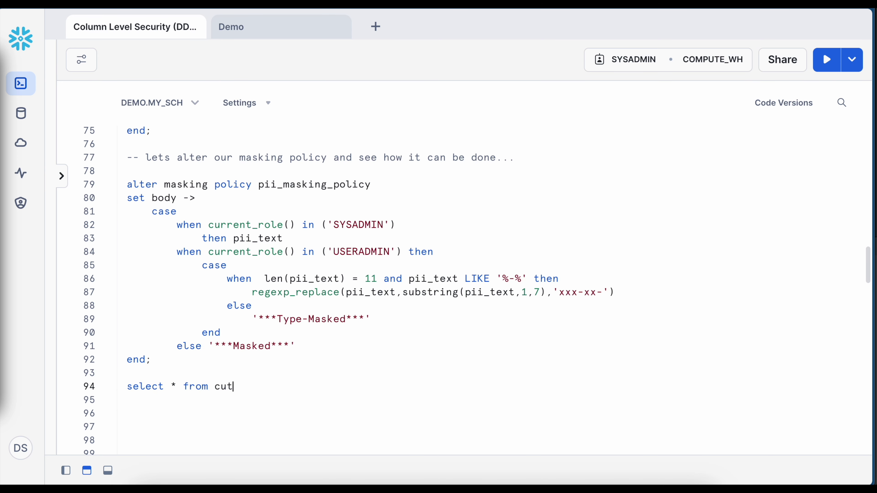
{"action": "key", "text": "BackSpace"}
{"action": "type", "text": "stomer"}
{"action": "key", "text": "super+Return"}
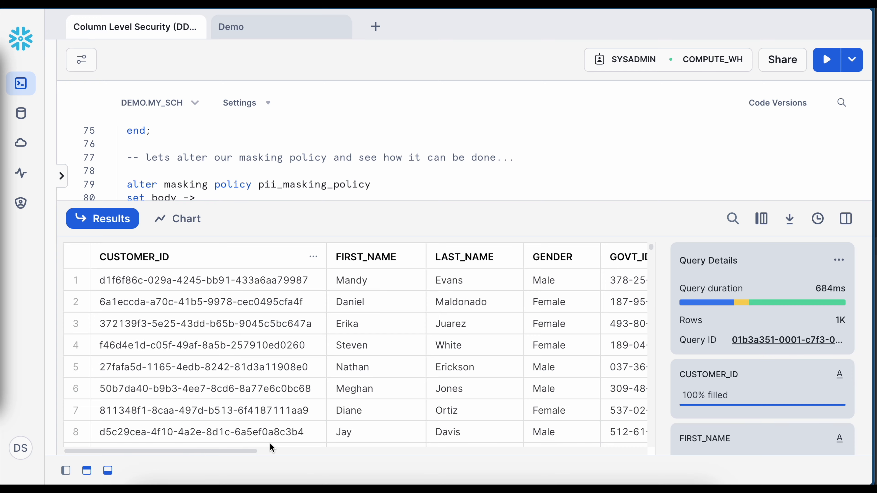
{"action": "left_click_drag", "start_coordinate": [262, 451], "coordinate": [370, 452]}
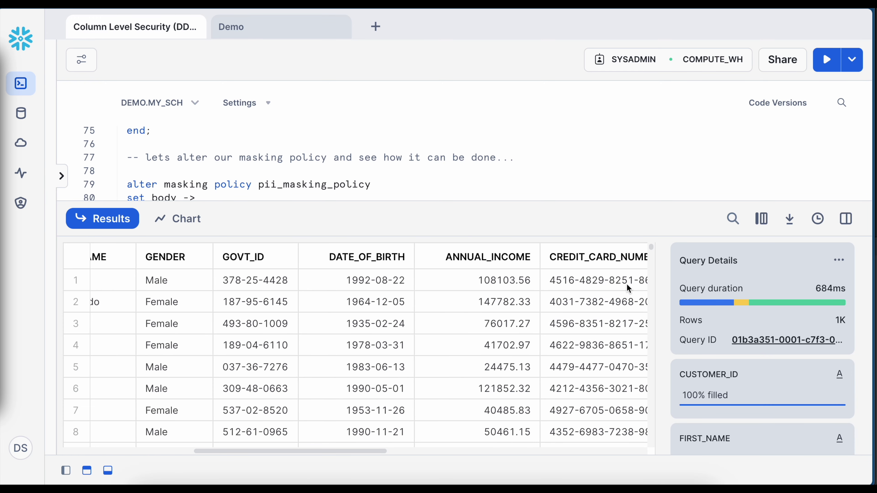
{"action": "left_click_drag", "start_coordinate": [585, 451], "coordinate": [678, 449]}
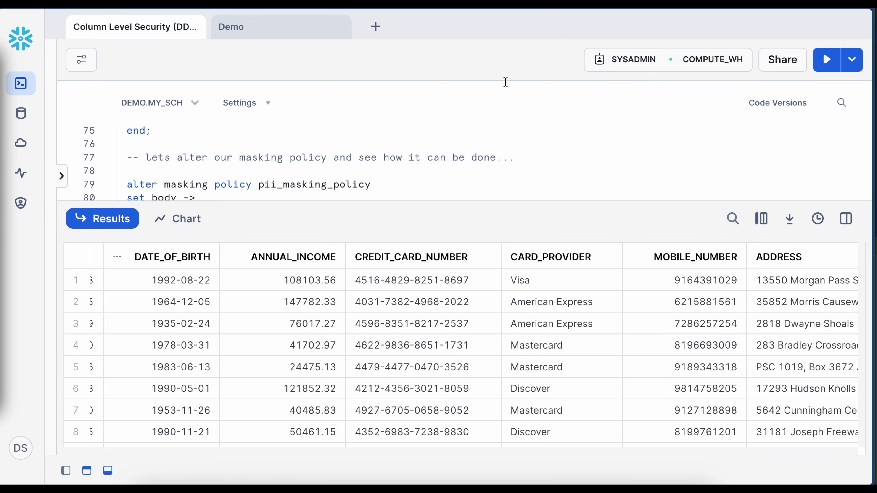
{"action": "left_click", "coordinate": [116, 228]}
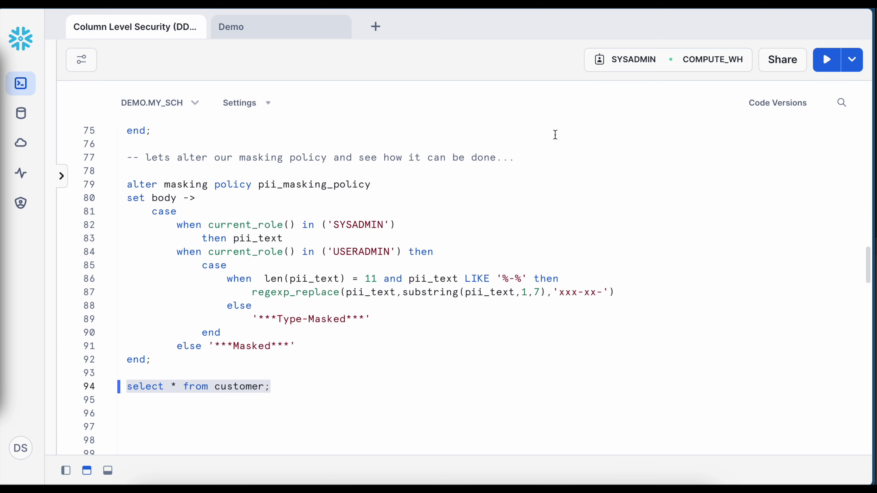
Rerun the customer query as USERADMIN and compare the CARD_PROVIDER column with the policy's nested else branch
{"action": "left_click", "coordinate": [630, 64]}
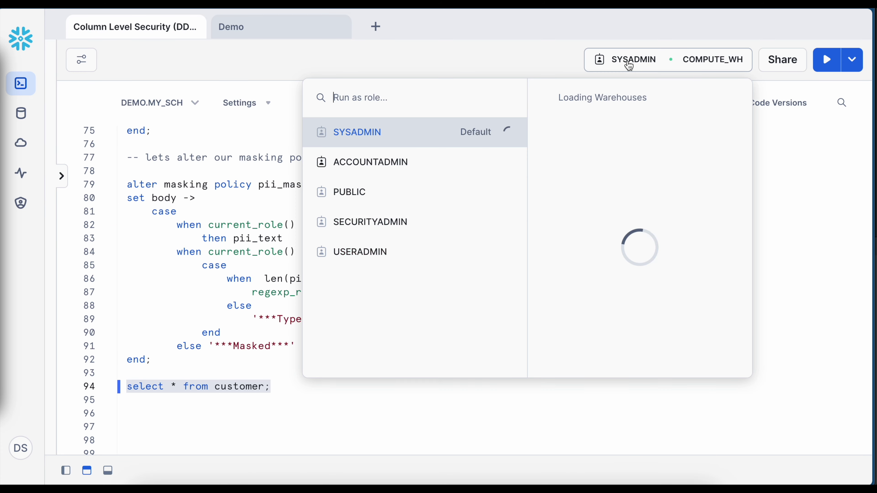
{"action": "left_click", "coordinate": [386, 253]}
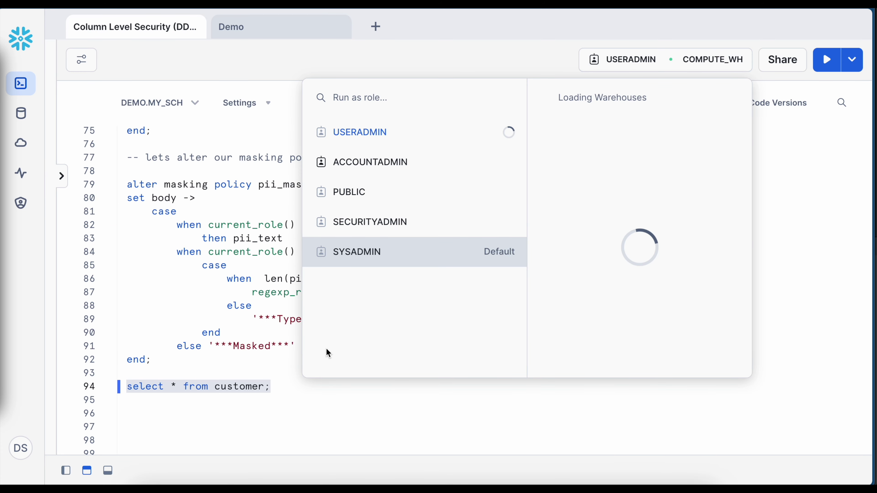
{"action": "left_click", "coordinate": [288, 391]}
{"action": "left_click_drag", "start_coordinate": [272, 387], "coordinate": [89, 397]}
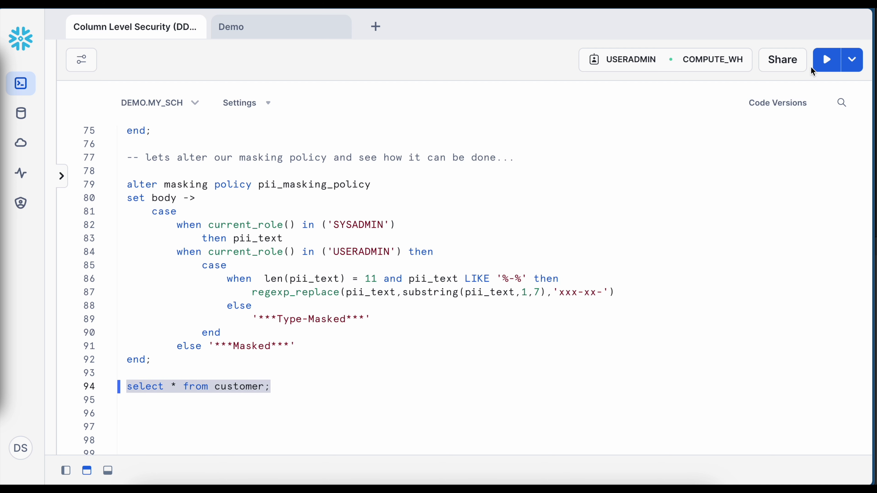
{"action": "left_click", "coordinate": [827, 61]}
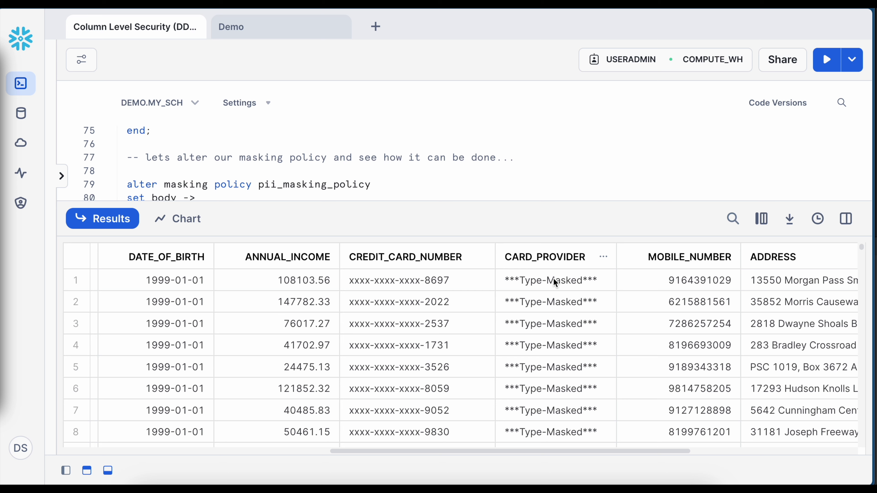
{"action": "scroll", "coordinate": [507, 177], "scroll_direction": "down", "scroll_amount": 2}
{"action": "scroll", "coordinate": [507, 177], "scroll_direction": "down", "scroll_amount": 4}
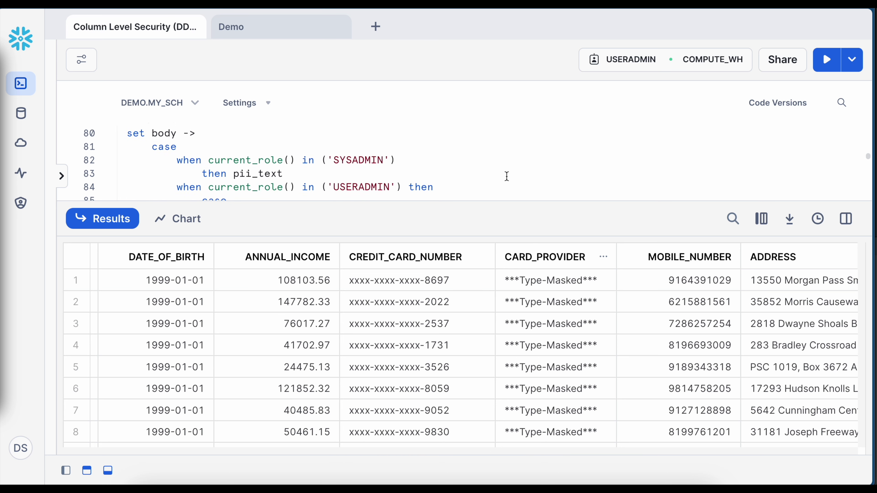
{"action": "left_click_drag", "start_coordinate": [251, 159], "coordinate": [378, 159]}
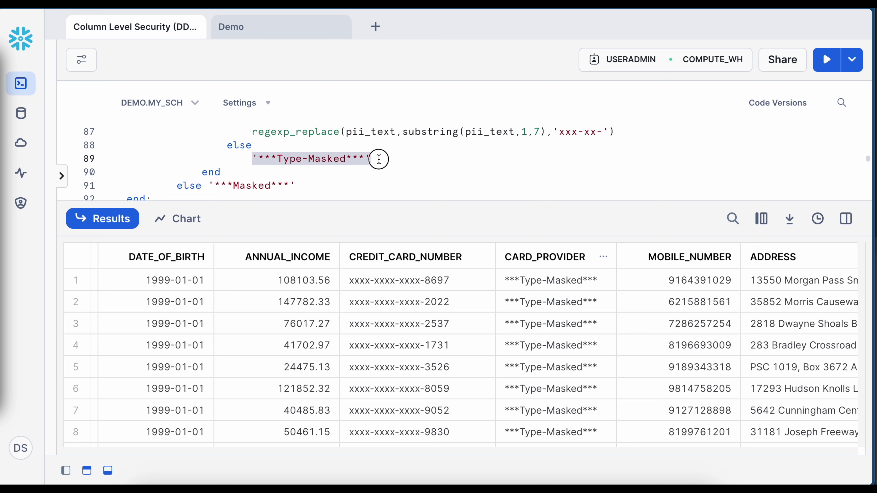
{"action": "left_click", "coordinate": [114, 225]}
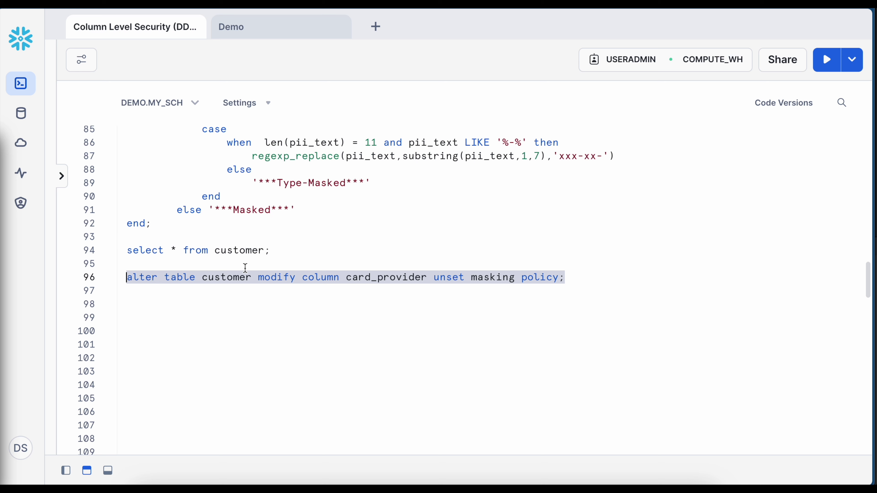
Try to run the alter table statement that unsets the masking policy on customer's card_provider column as USERADMIN
{"action": "left_click", "coordinate": [579, 278]}
{"action": "left_click_drag", "start_coordinate": [580, 278], "coordinate": [126, 278]}
{"action": "left_click", "coordinate": [827, 59]}
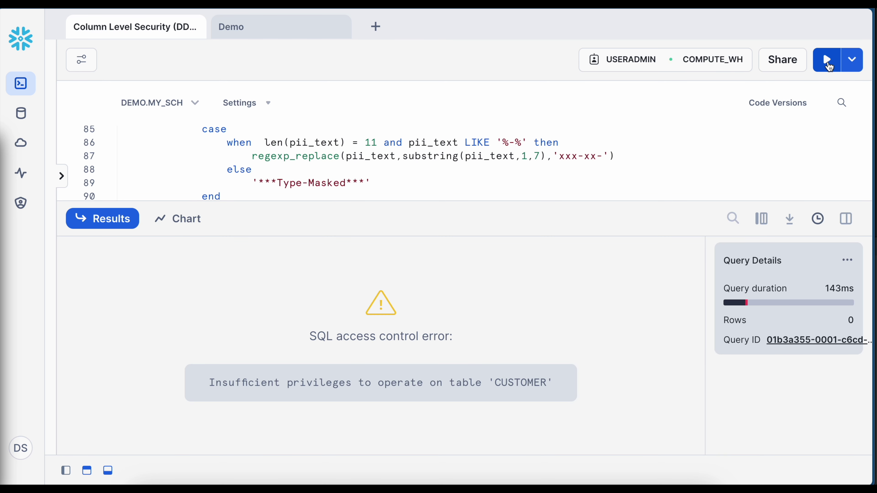
Switch the role to SYSADMIN and run the alter table statement that unsets card_provider's masking policy
{"action": "left_click", "coordinate": [642, 64]}
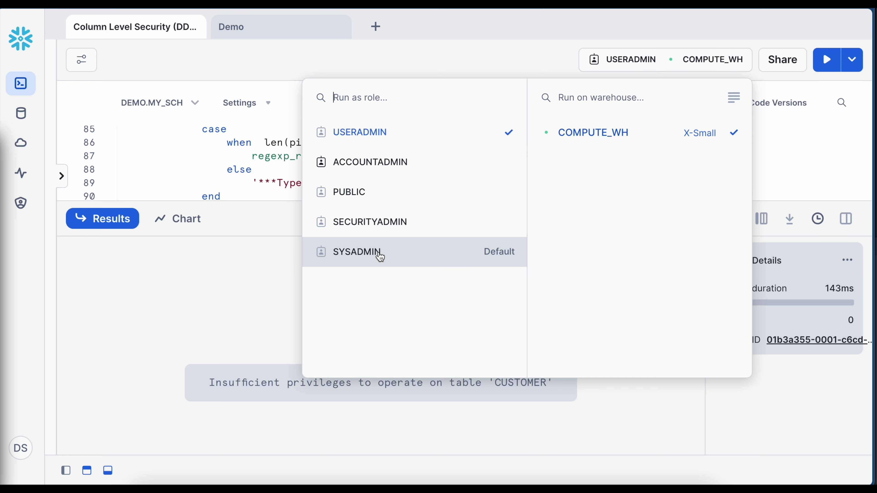
{"action": "left_click", "coordinate": [380, 255]}
{"action": "left_click", "coordinate": [97, 218]}
{"action": "left_click_drag", "start_coordinate": [586, 279], "coordinate": [126, 278]}
{"action": "left_click", "coordinate": [826, 59]}
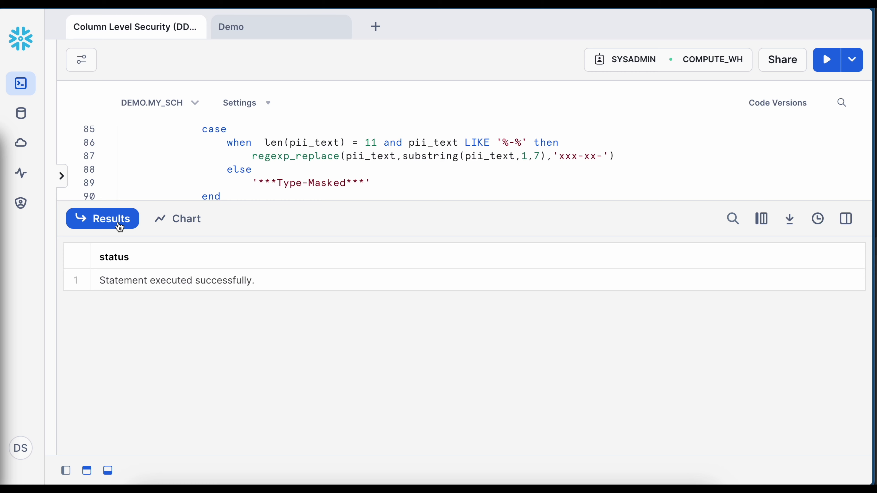
{"action": "left_click", "coordinate": [117, 223]}
Switch the role to USERADMIN, rerun select * from customer; and examine the card provider data without its masking policy
{"action": "left_click", "coordinate": [633, 67]}
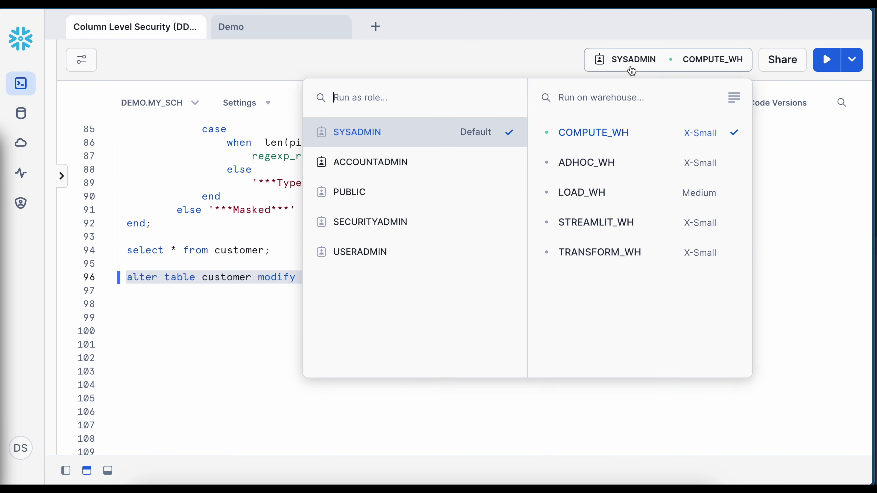
{"action": "left_click", "coordinate": [371, 254]}
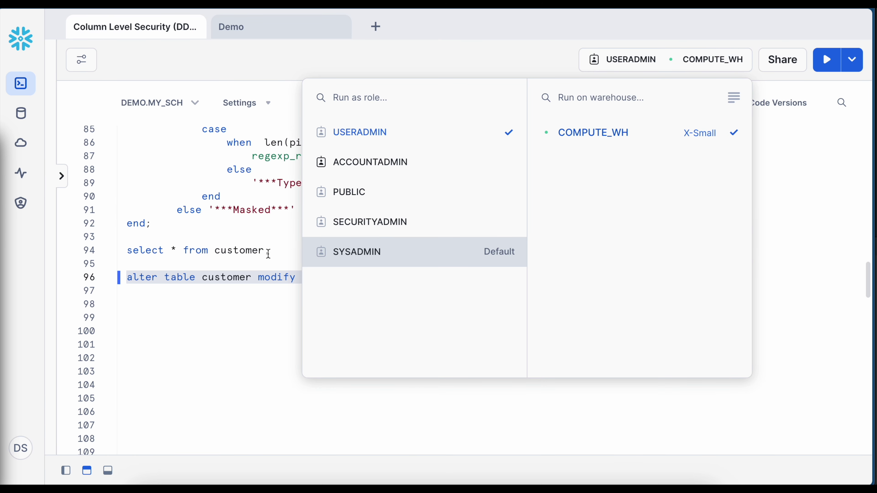
{"action": "left_click", "coordinate": [270, 252]}
{"action": "left_click_drag", "start_coordinate": [270, 252], "coordinate": [98, 251]}
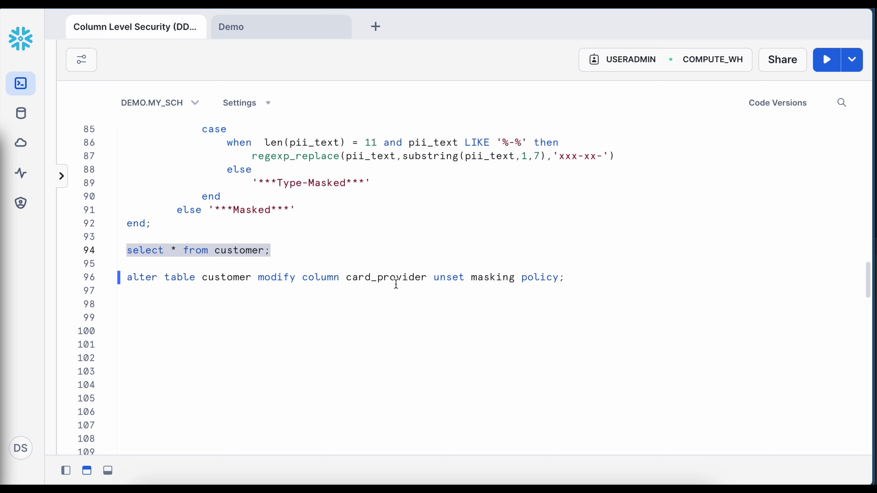
{"action": "left_click", "coordinate": [827, 61]}
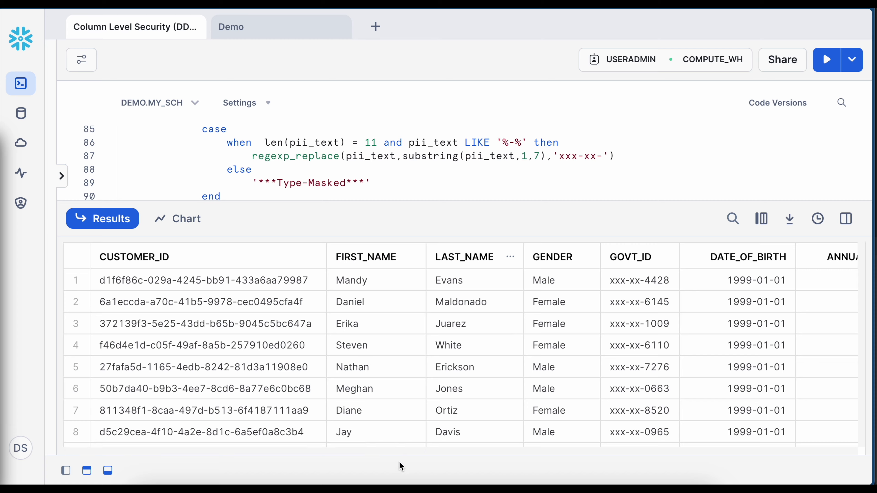
{"action": "left_click_drag", "start_coordinate": [399, 450], "coordinate": [617, 448]}
{"action": "left_click_drag", "start_coordinate": [595, 228], "coordinate": [732, 451]}
{"action": "left_click_drag", "start_coordinate": [573, 42], "coordinate": [665, 80]}
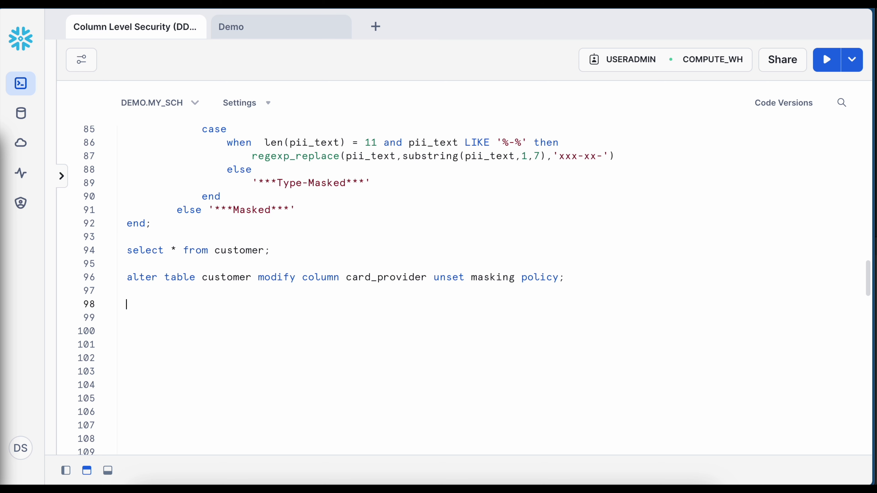
Write drop masking policy pii_masking_policy; below the unset statement and run it as SYSADMIN
{"action": "type", "text": "rop o"}
{"action": "key", "text": "BackSpace"}
{"action": "type", "text": "masking policy"}
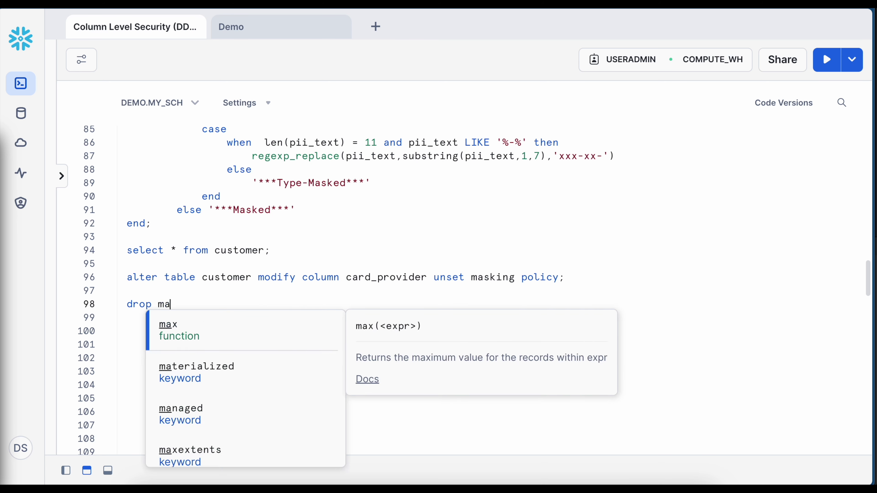
{"action": "type", "text": "pii_masking_policy;"}
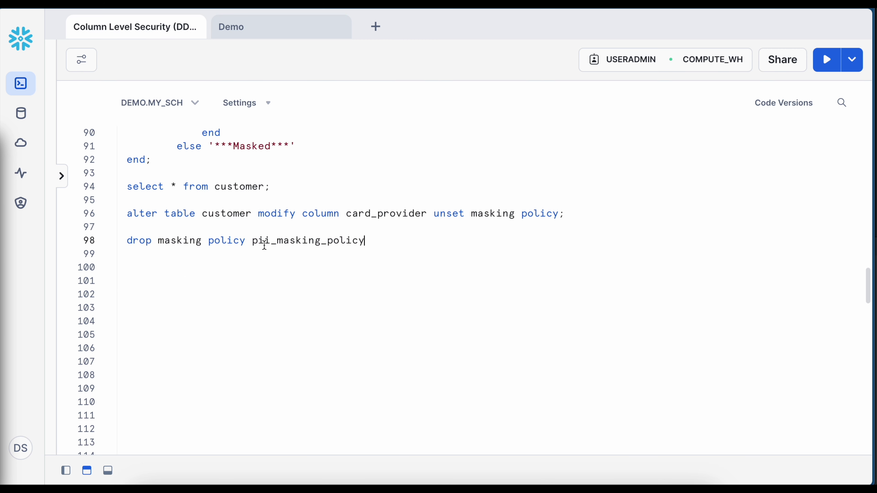
{"action": "key", "text": "shift+Home"}
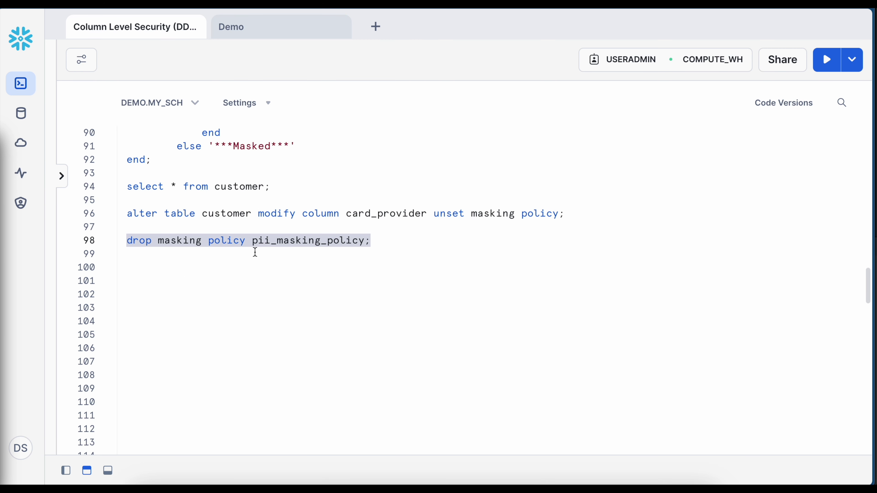
{"action": "left_click", "coordinate": [827, 62]}
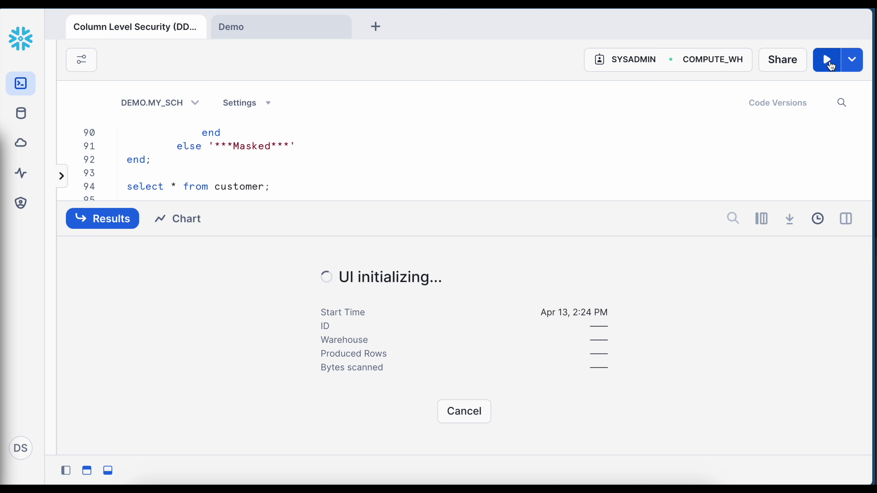
{"action": "mouse_move", "coordinate": [108, 337]}
{"action": "left_mouse_down"}
{"action": "mouse_move", "coordinate": [462, 384]}
{"action": "mouse_move", "coordinate": [653, 394]}
{"action": "left_mouse_up"}
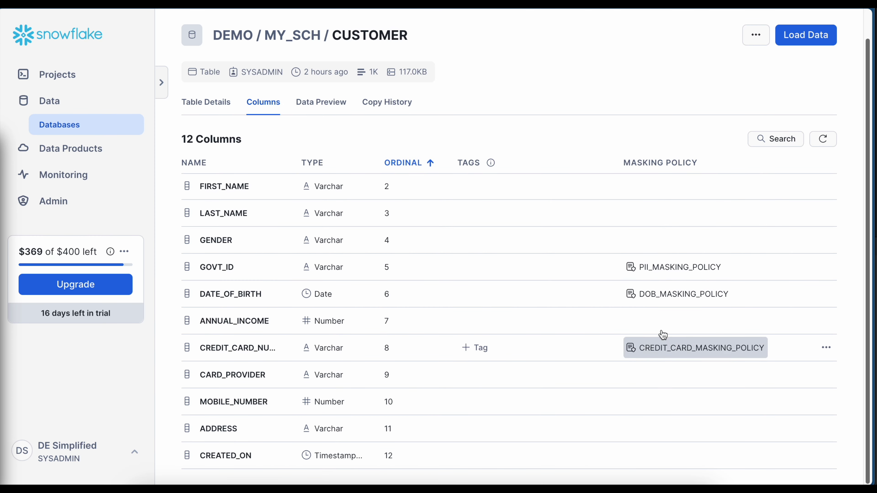
Examine the details of the masking policies attached to the customer table's GOVT_ID and CREDIT_CARD_NUMBER columns
{"action": "left_click", "coordinate": [658, 267]}
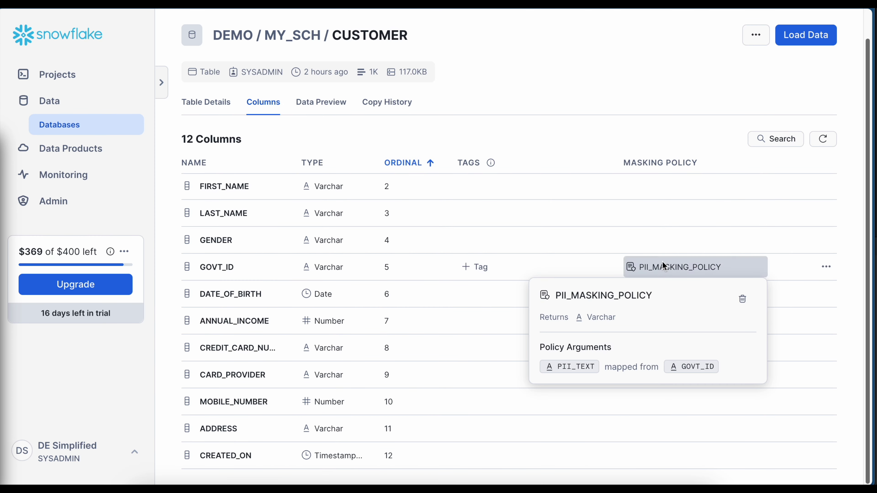
{"action": "left_click", "coordinate": [672, 349]}
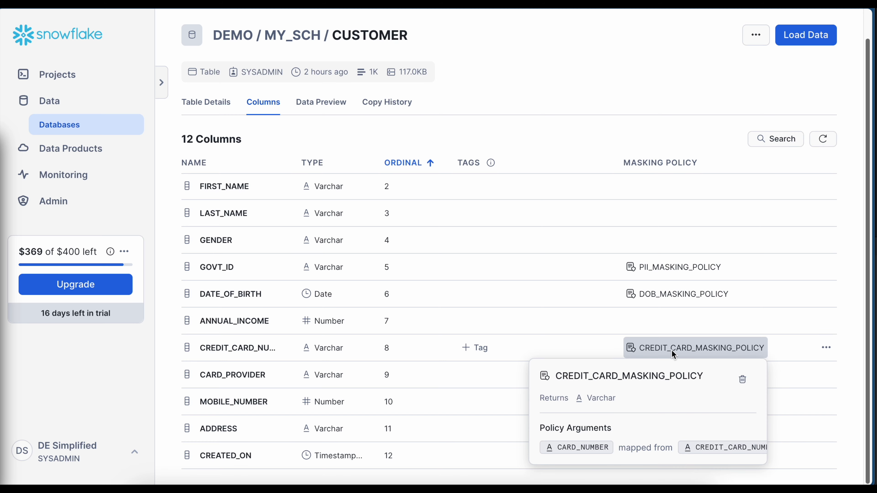
Preview the customer table's data and examine the ANNUAL_INCOME column's values and data type
{"action": "left_click", "coordinate": [321, 102]}
{"action": "key", "text": "ctrl+plus"}
{"action": "mouse_move", "coordinate": [568, 179]}
{"action": "left_mouse_down"}
{"action": "mouse_move", "coordinate": [686, 454]}
{"action": "mouse_move", "coordinate": [697, 456]}
{"action": "left_mouse_up"}
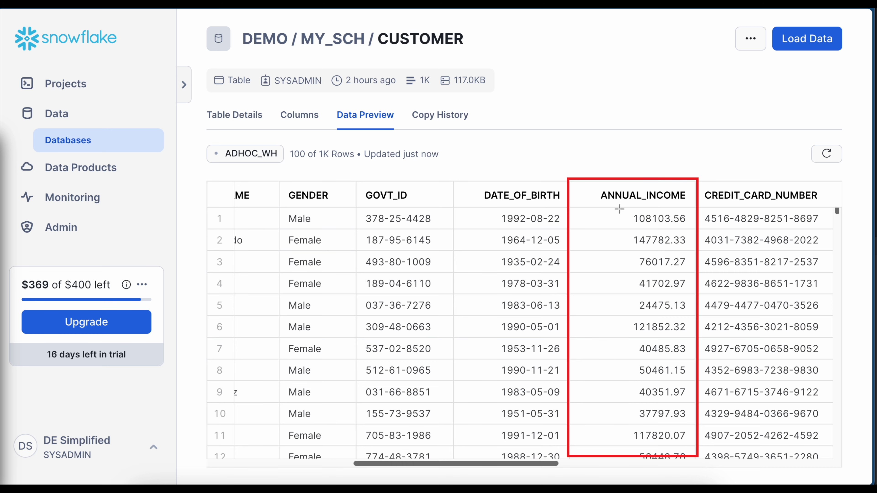
{"action": "left_click_drag", "start_coordinate": [620, 207], "coordinate": [692, 229]}
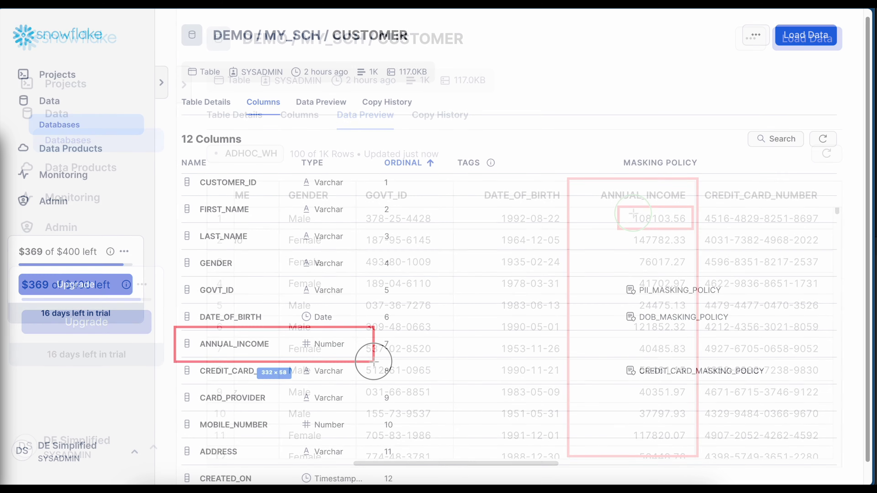
{"action": "left_click_drag", "start_coordinate": [372, 353], "coordinate": [373, 359]}
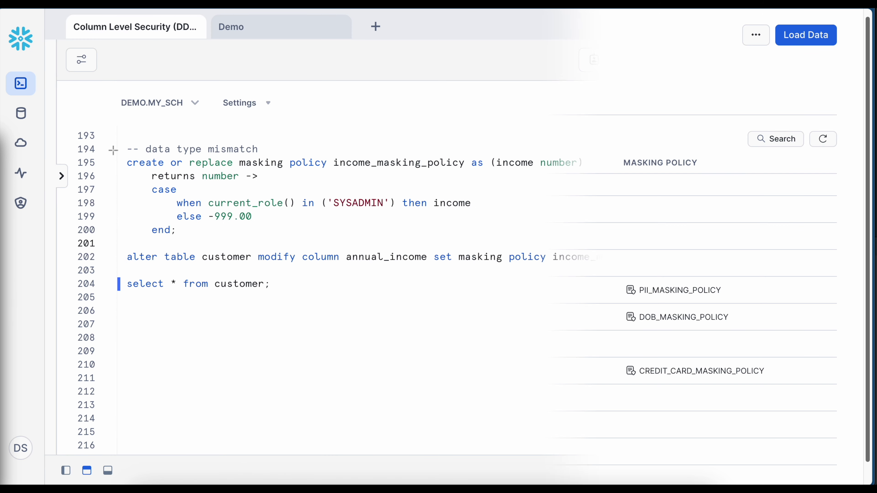
Review the create or replace statement for income_masking_policy under the data type mismatch comment in the Column Level Security worksheet
{"action": "mouse_move", "coordinate": [111, 136]}
{"action": "left_mouse_down"}
{"action": "mouse_move", "coordinate": [386, 229]}
{"action": "mouse_move", "coordinate": [597, 248]}
{"action": "left_mouse_up"}
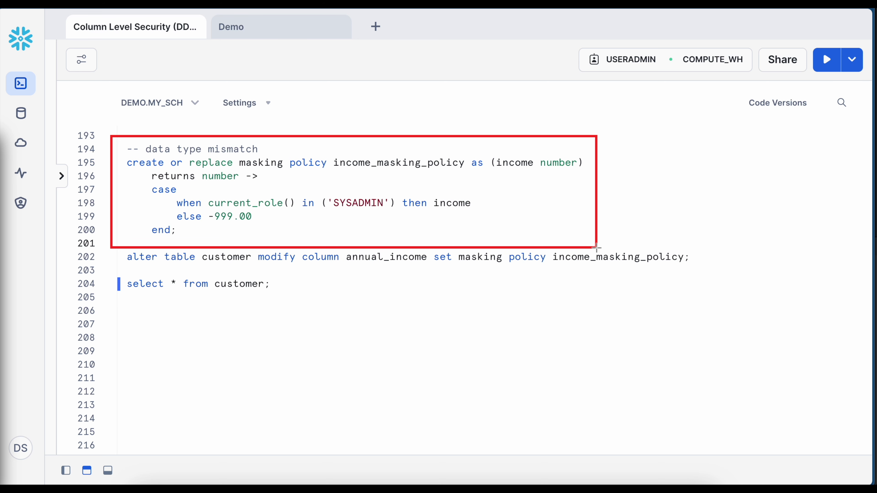